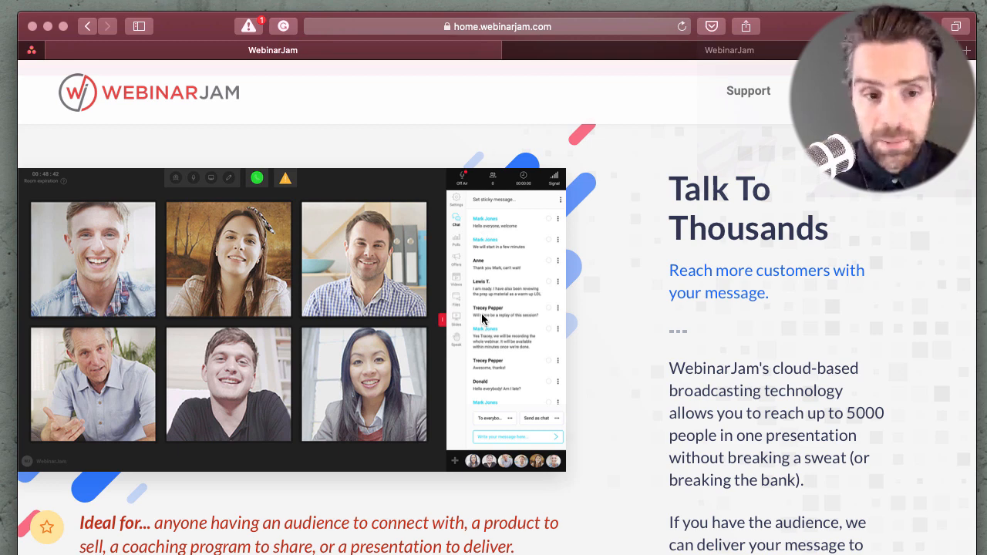
# Review the Talk To Thousands and All Devices in HD Glory sections, including attendee and presenter limits and device support.
pyautogui.scroll(-2, 483, 319)
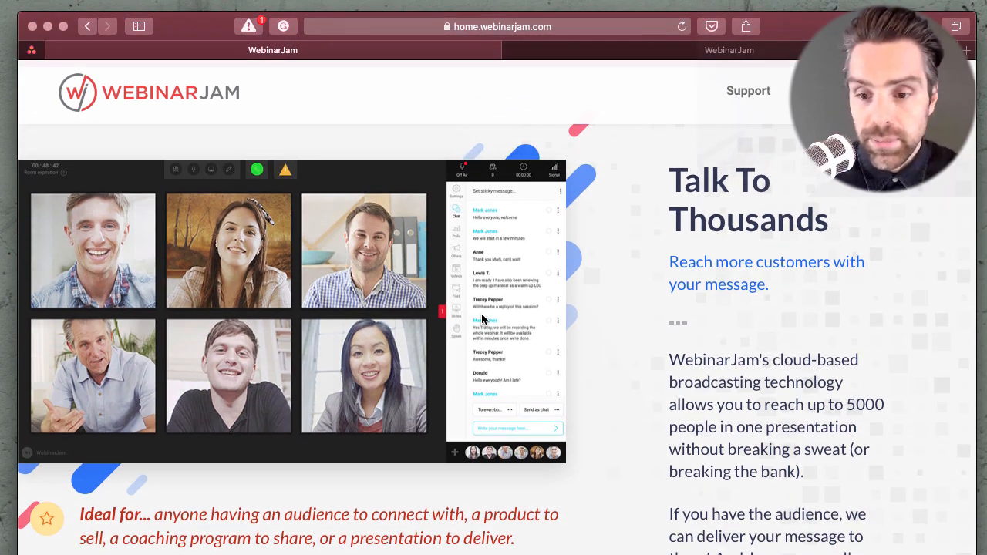
pyautogui.scroll(-10, 483, 319)
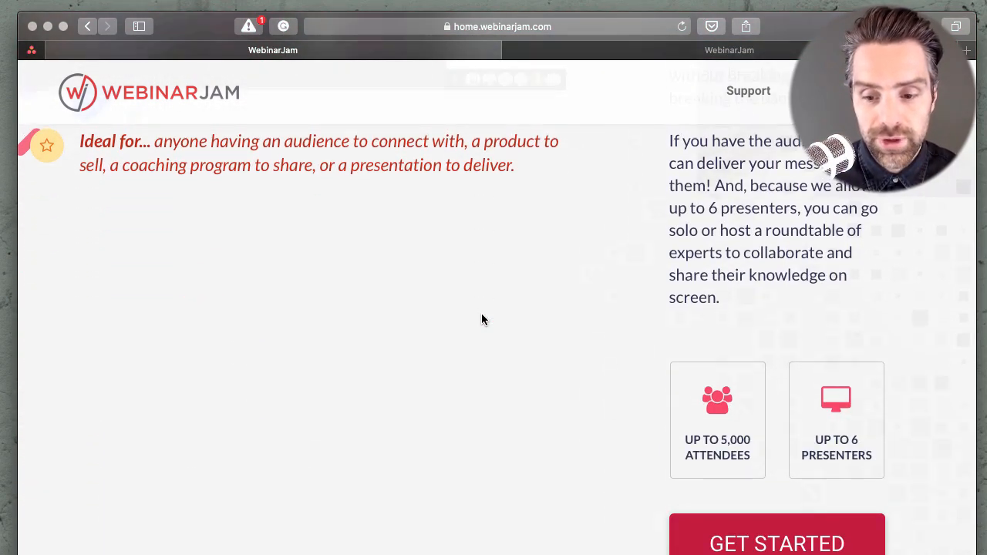
pyautogui.scroll(7, 483, 319)
pyautogui.scroll(-8, 483, 318)
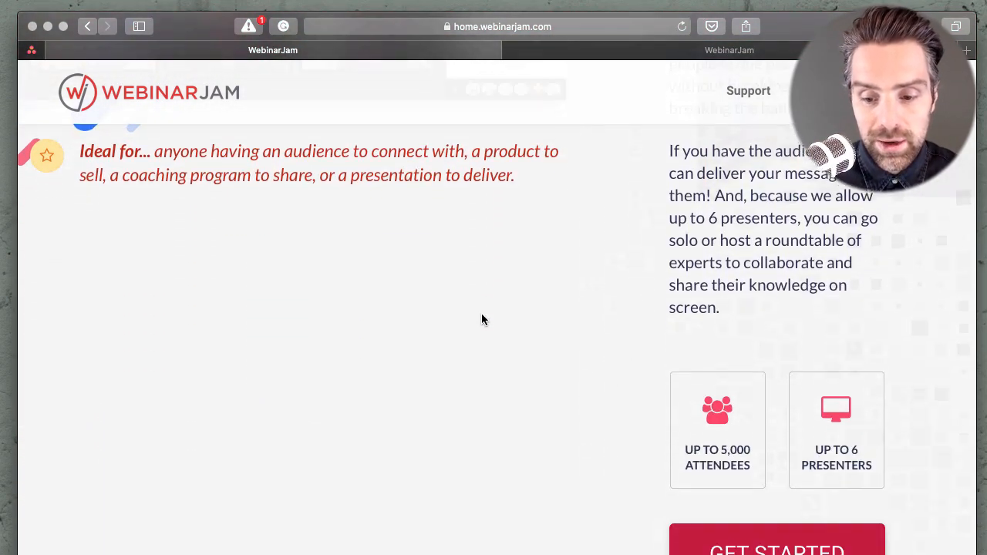
pyautogui.scroll(-2, 584, 400)
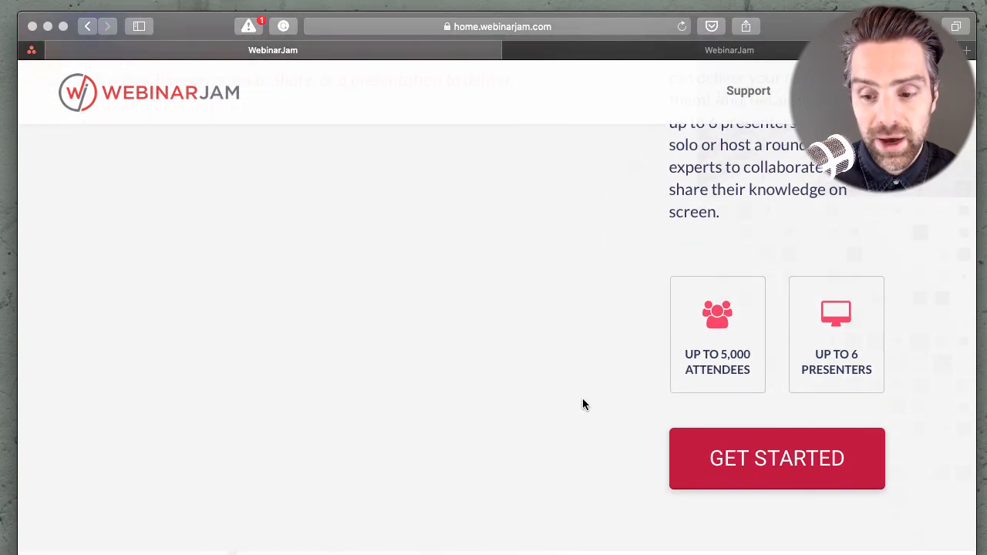
pyautogui.scroll(-7, 582, 401)
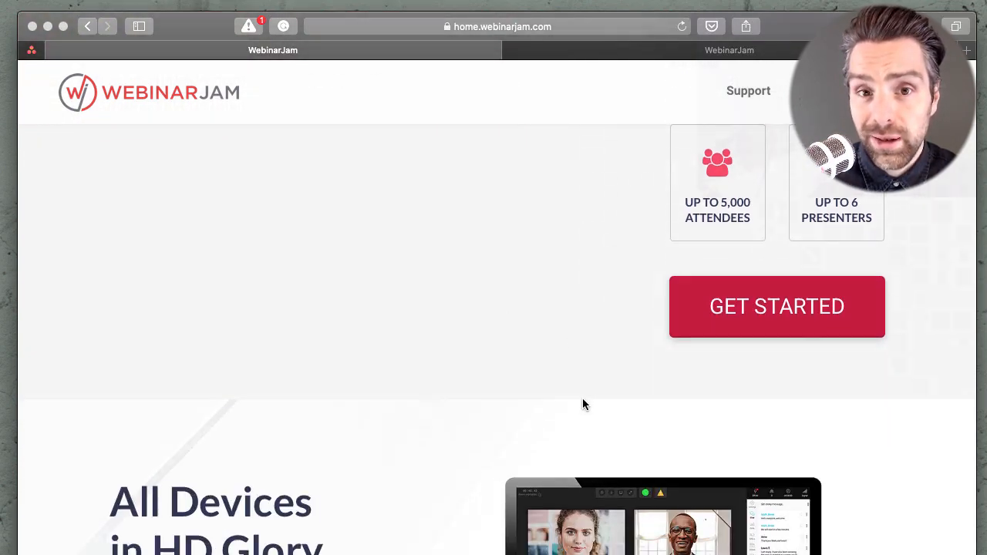
pyautogui.scroll(-8, 582, 404)
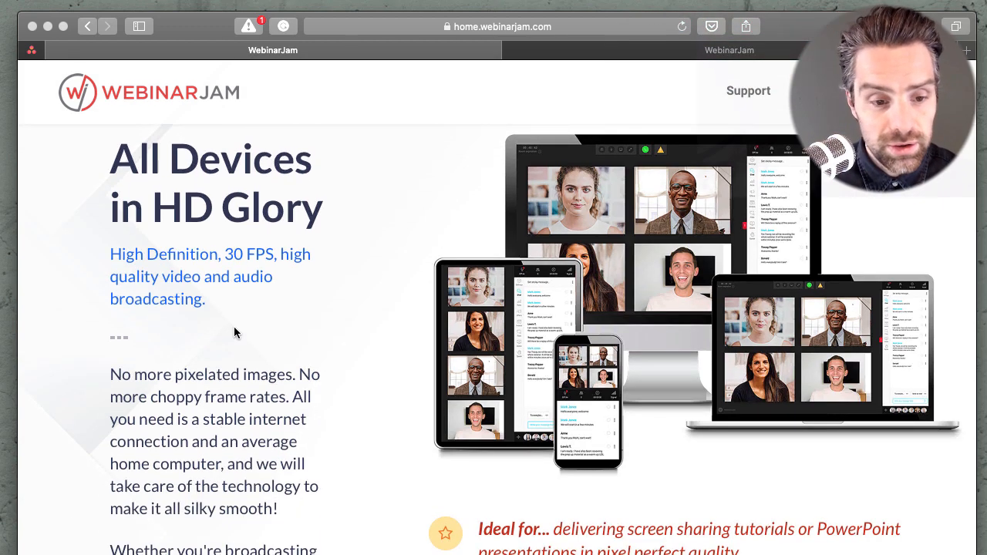
pyautogui.scroll(-2, 171, 323)
pyautogui.scroll(-15, 171, 323)
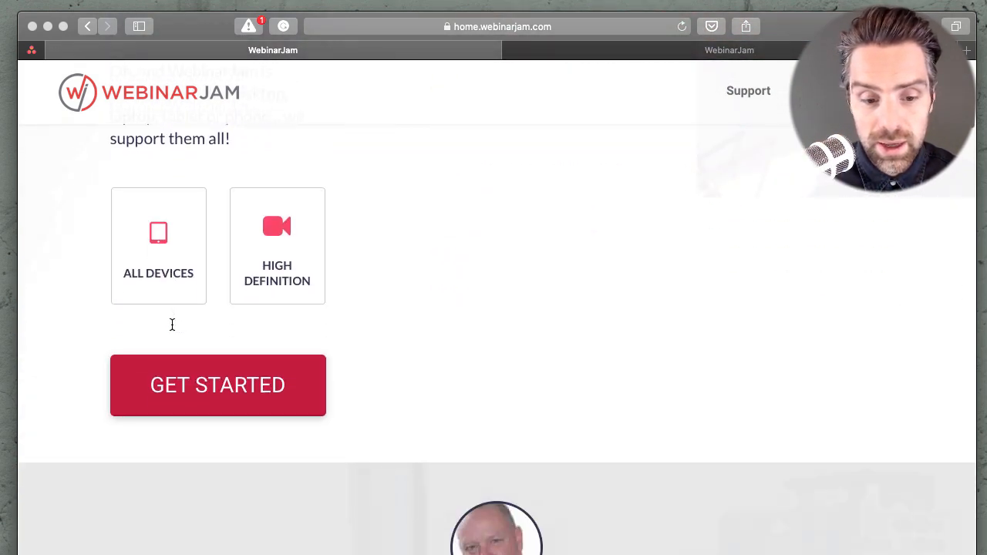
# Examine the Live Chat section, including its sticky announcements, highlighted comments, private chat and question-and-answer features.
pyautogui.scroll(-12, 174, 330)
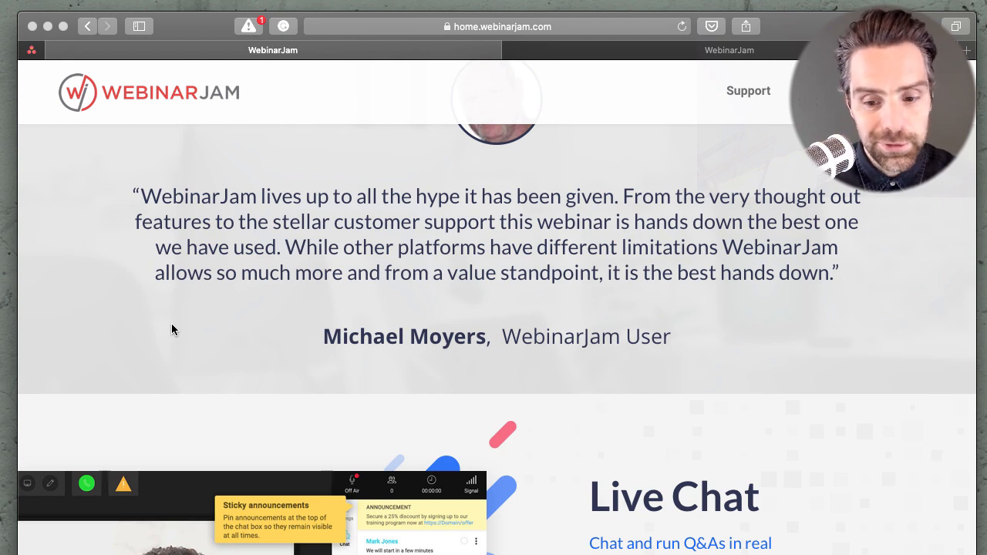
pyautogui.scroll(-8, 172, 324)
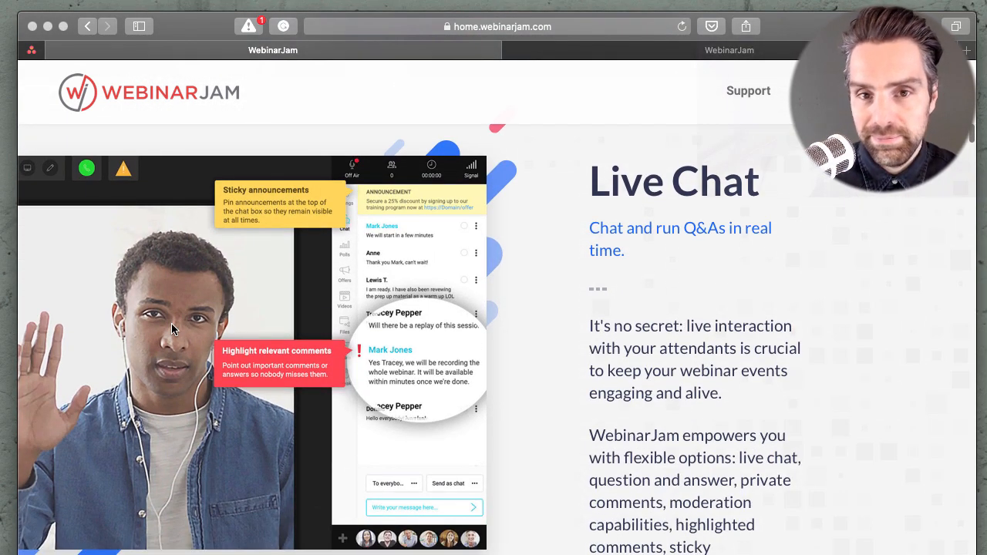
pyautogui.scroll(-1, 171, 330)
pyautogui.scroll(1, 171, 329)
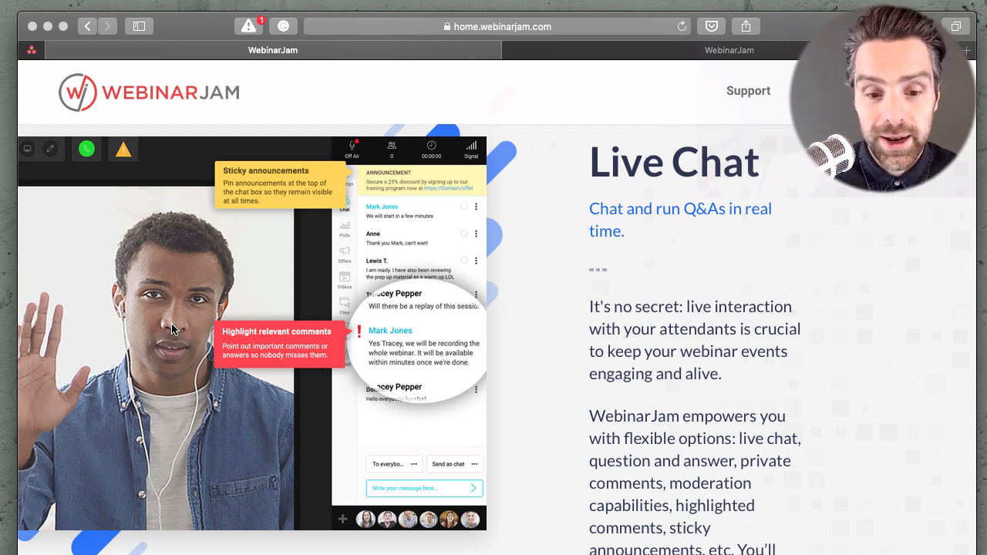
pyautogui.scroll(-1, 172, 330)
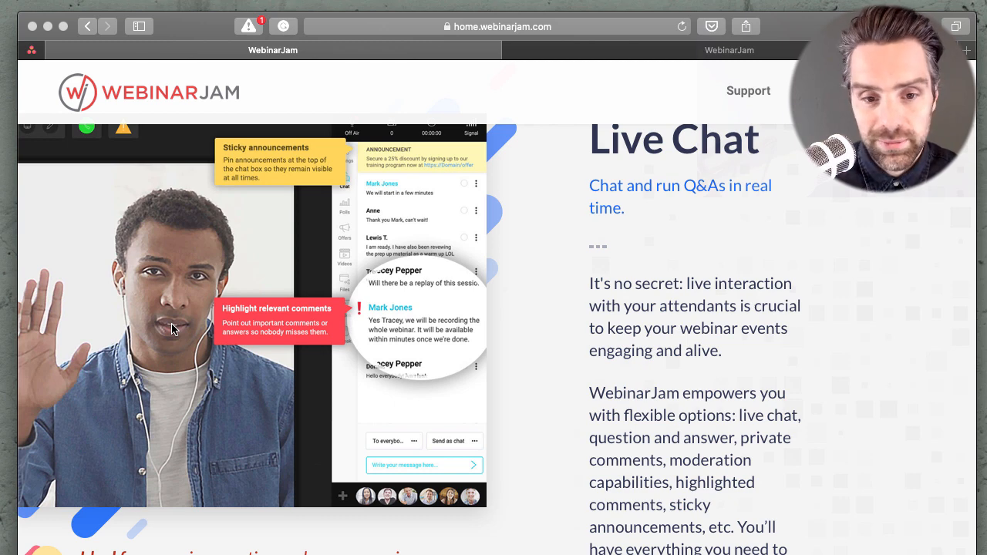
pyautogui.scroll(2, 512, 246)
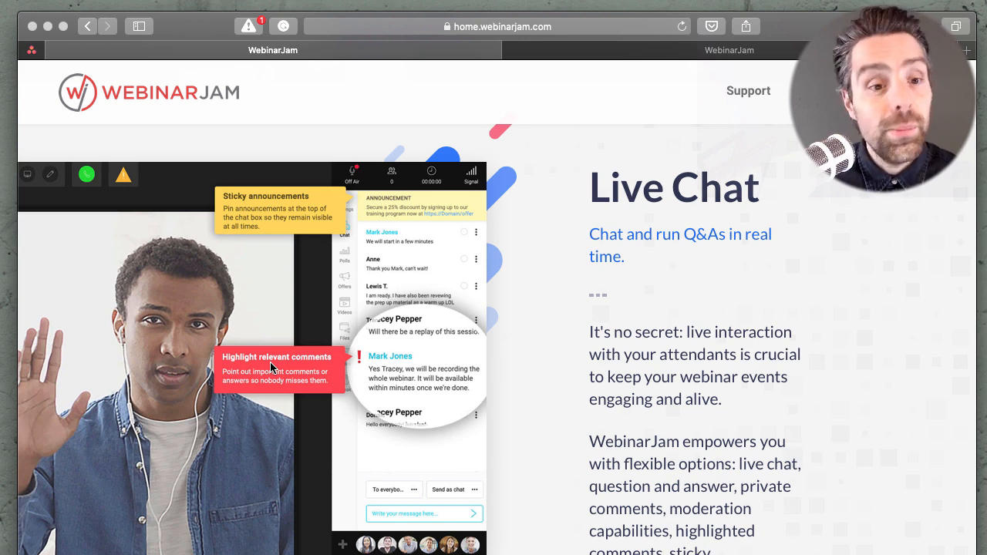
pyautogui.scroll(-2, 270, 362)
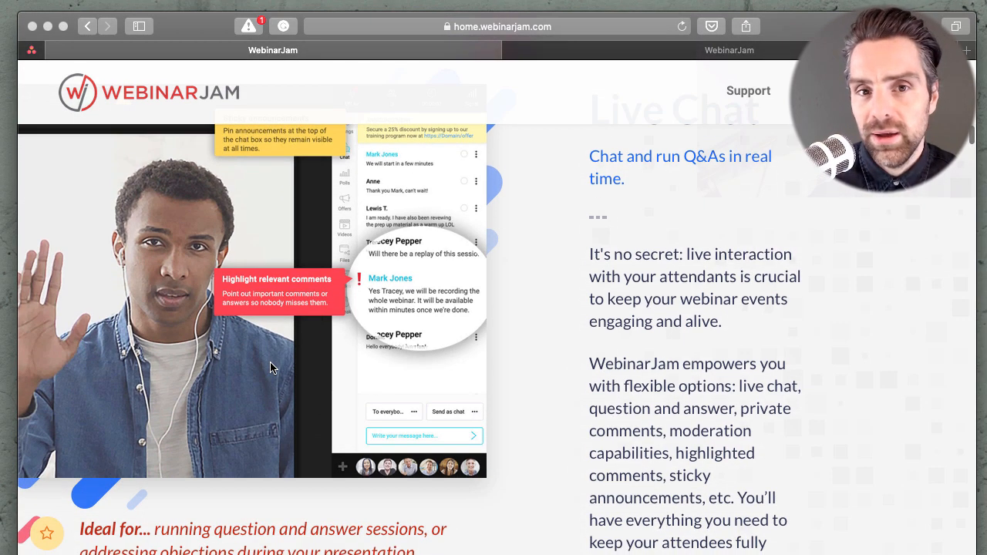
pyautogui.scroll(-15, 270, 368)
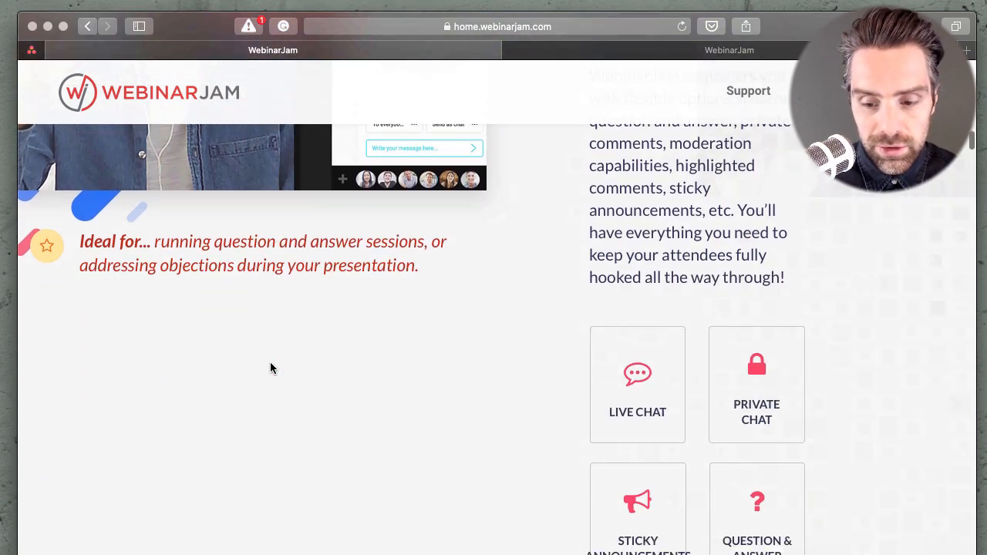
# Read through the Automated Recordings section on replica replays and the Flexible Scheduling section with its session types.
pyautogui.scroll(-5, 270, 368)
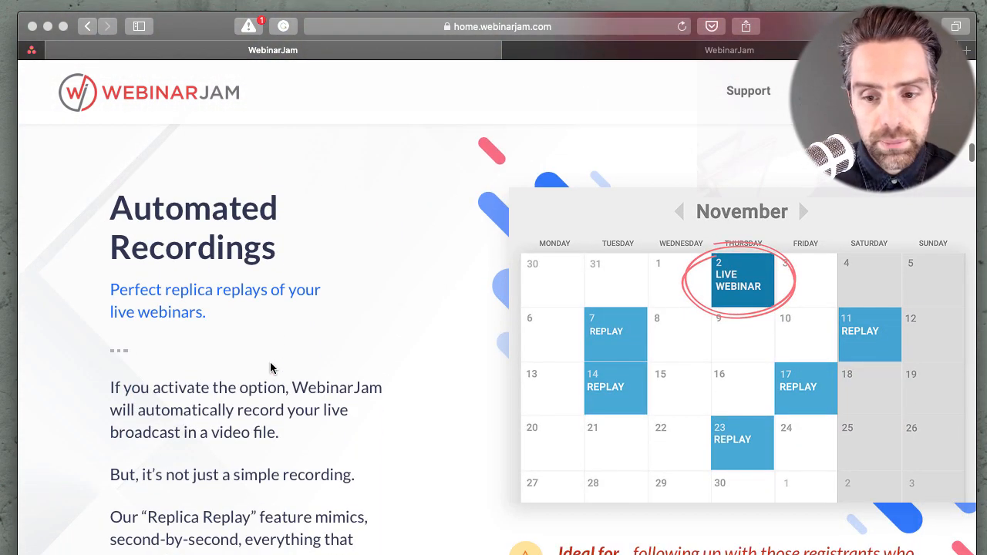
pyautogui.scroll(-1, 283, 381)
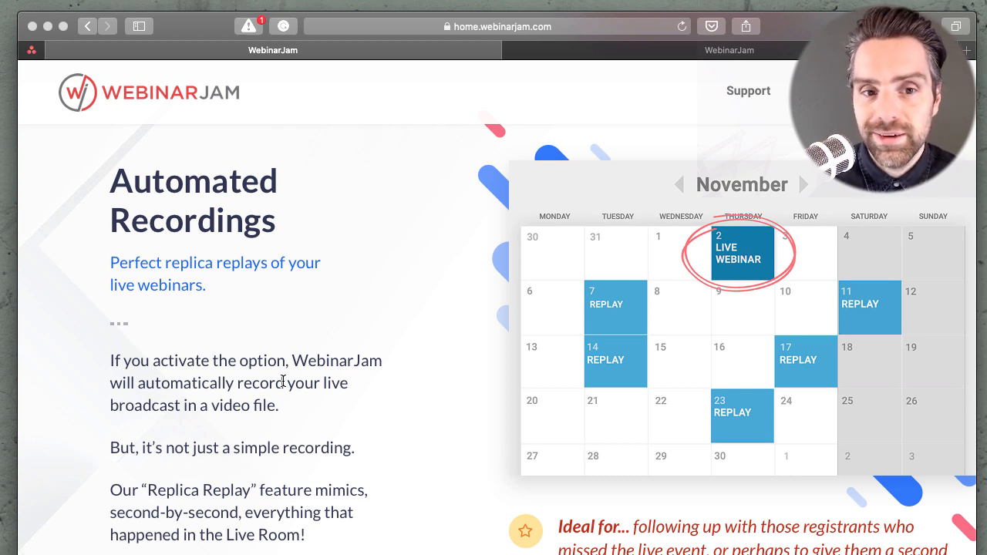
pyautogui.scroll(-10, 267, 446)
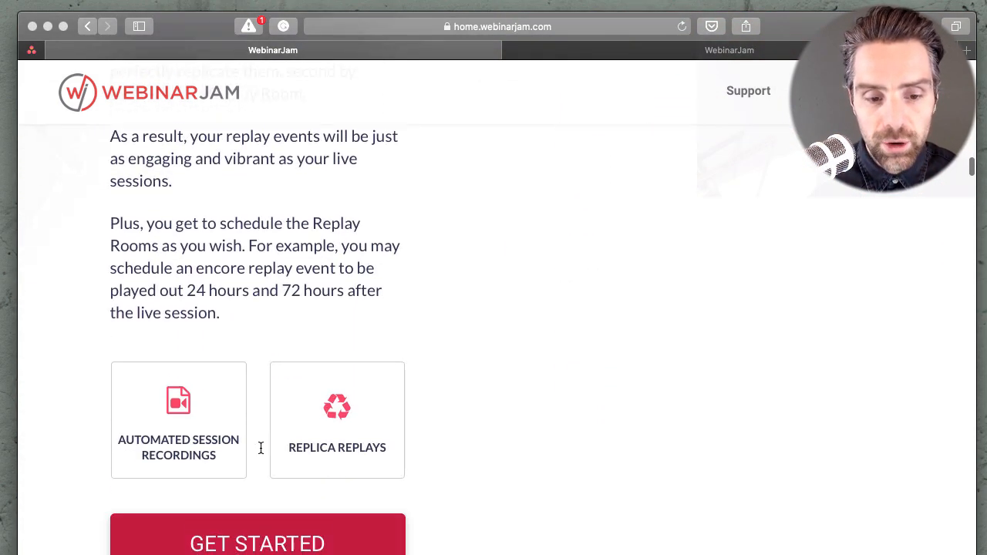
pyautogui.scroll(-3, 260, 449)
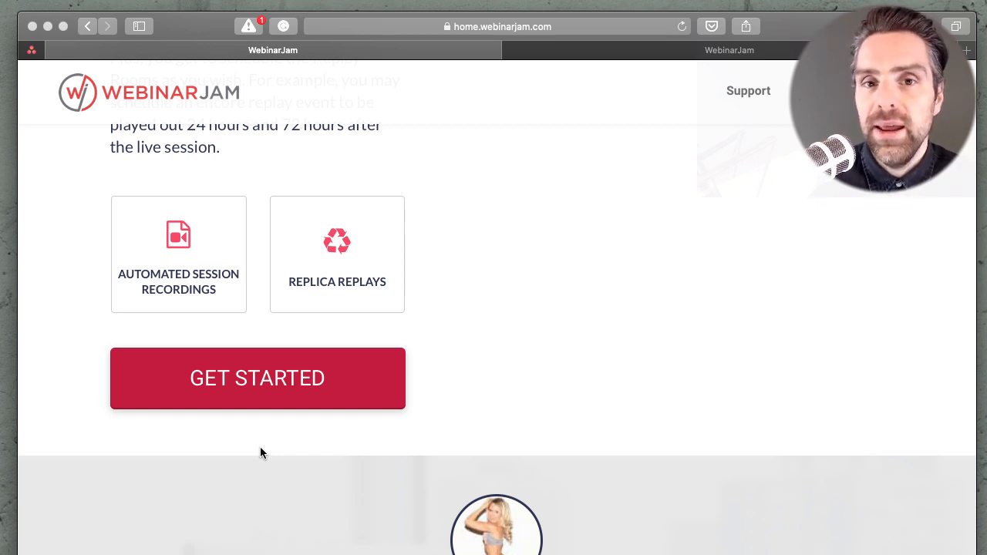
pyautogui.scroll(-10, 260, 453)
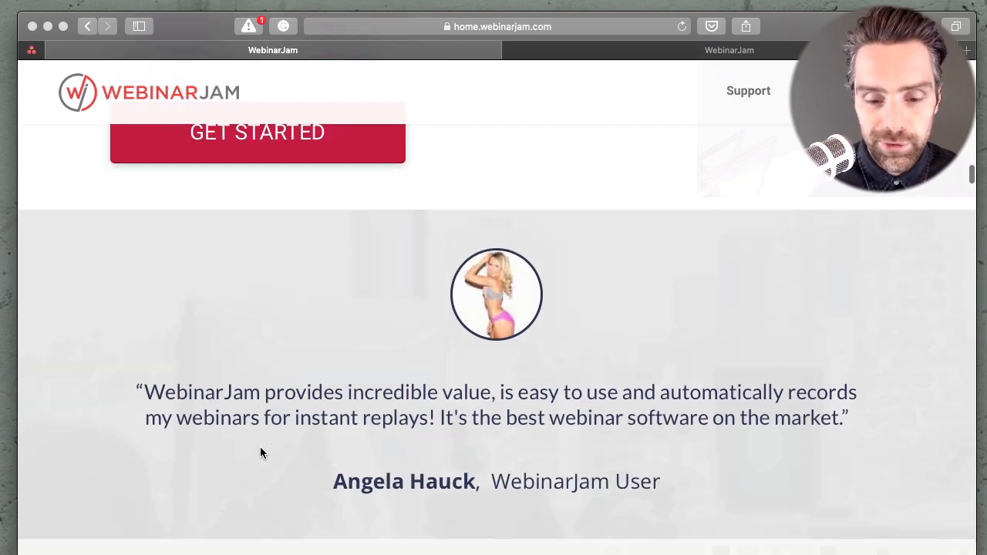
pyautogui.scroll(-2, 260, 453)
pyautogui.scroll(1, 260, 453)
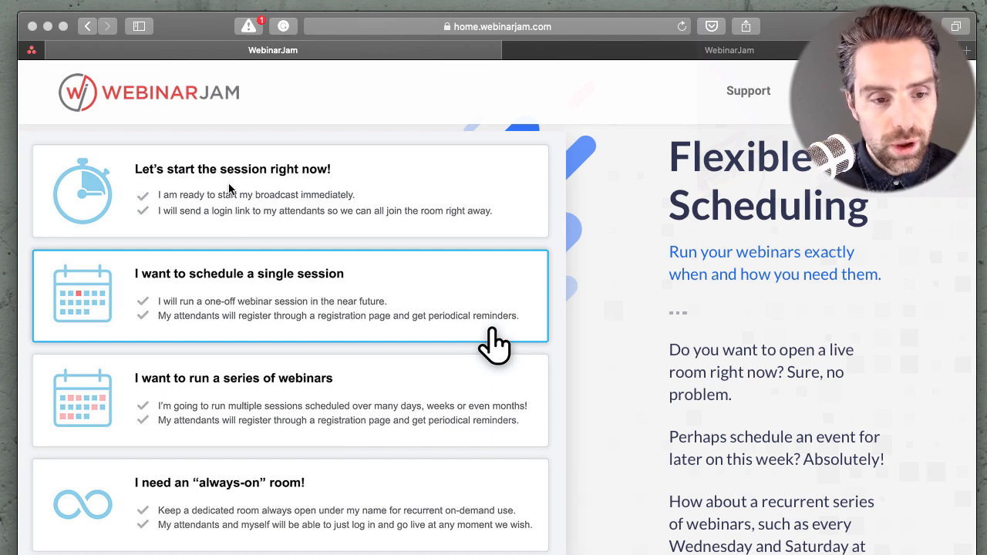
pyautogui.scroll(-1, 285, 189)
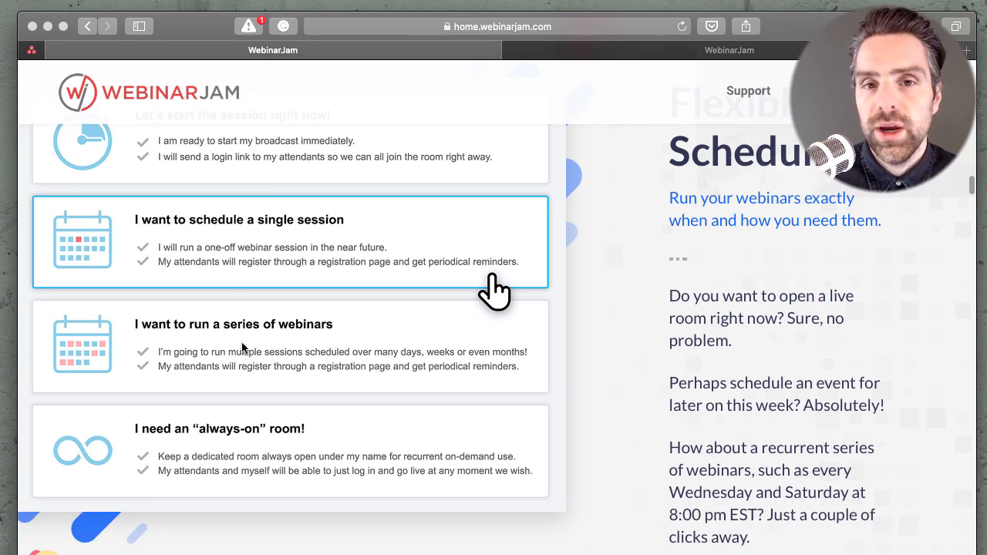
pyautogui.scroll(-12, 241, 343)
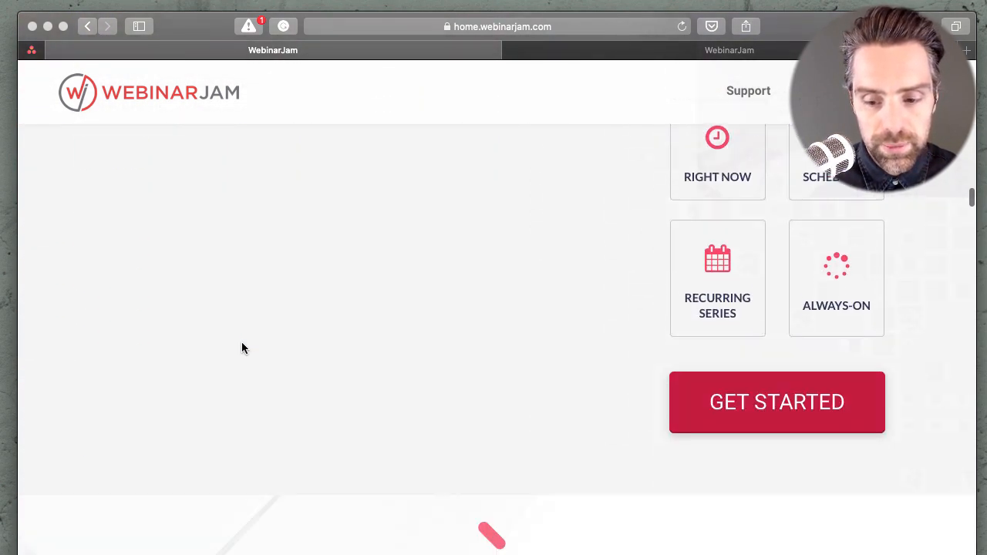
# Look over the Attendee Spotlight section and the Stream from anywhere section on joining the live room by phone.
pyautogui.scroll(-3, 241, 347)
pyautogui.scroll(-1, 241, 347)
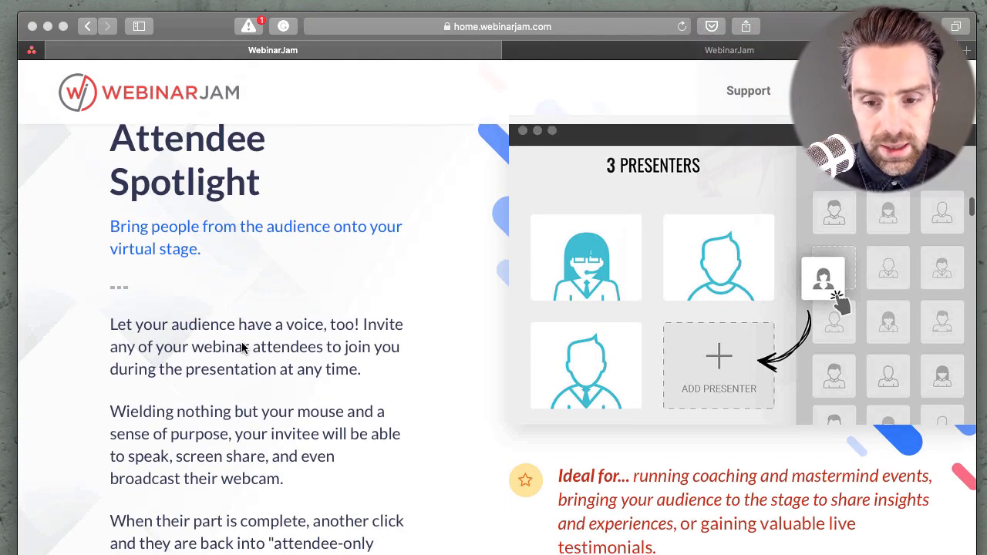
pyautogui.scroll(1, 242, 347)
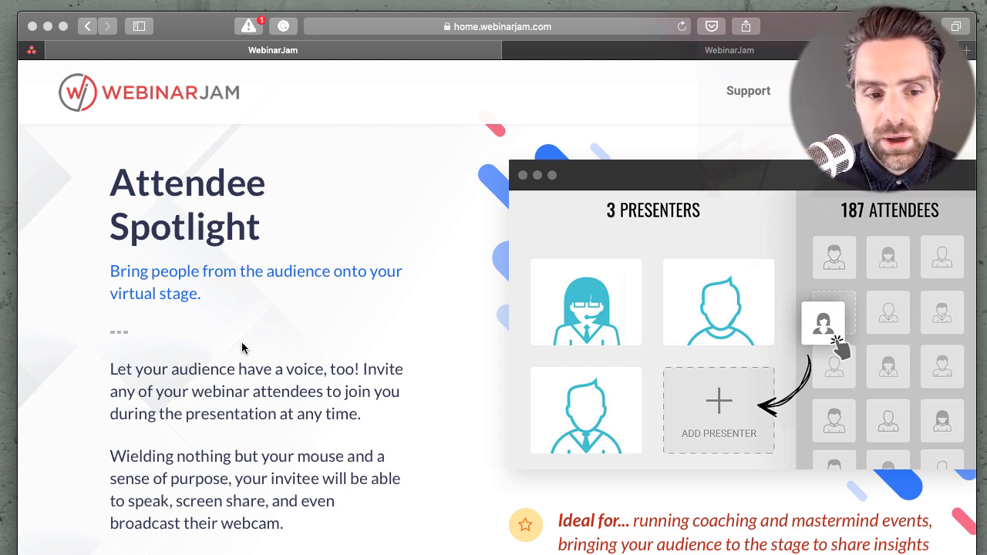
pyautogui.scroll(-15, 241, 348)
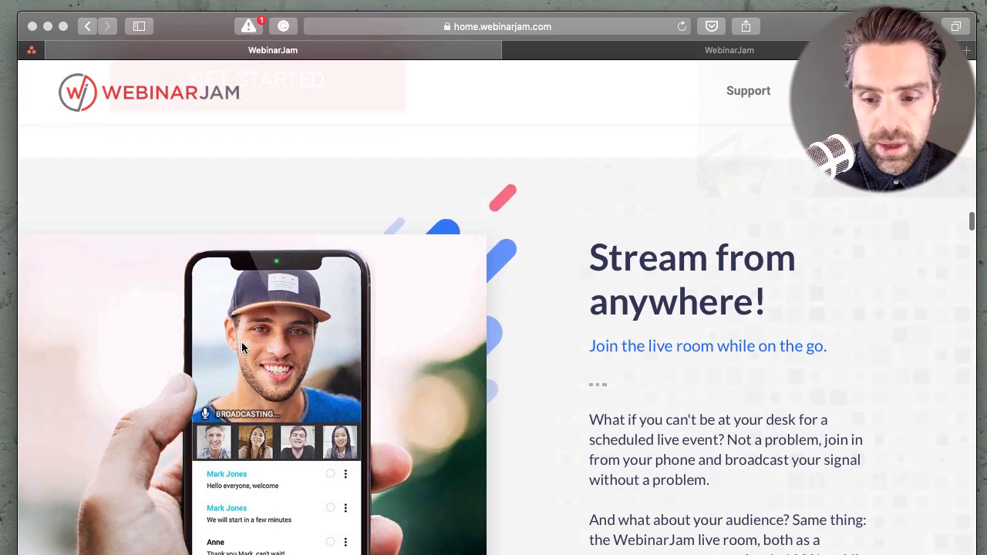
pyautogui.scroll(-2, 241, 342)
pyautogui.scroll(-1, 230, 429)
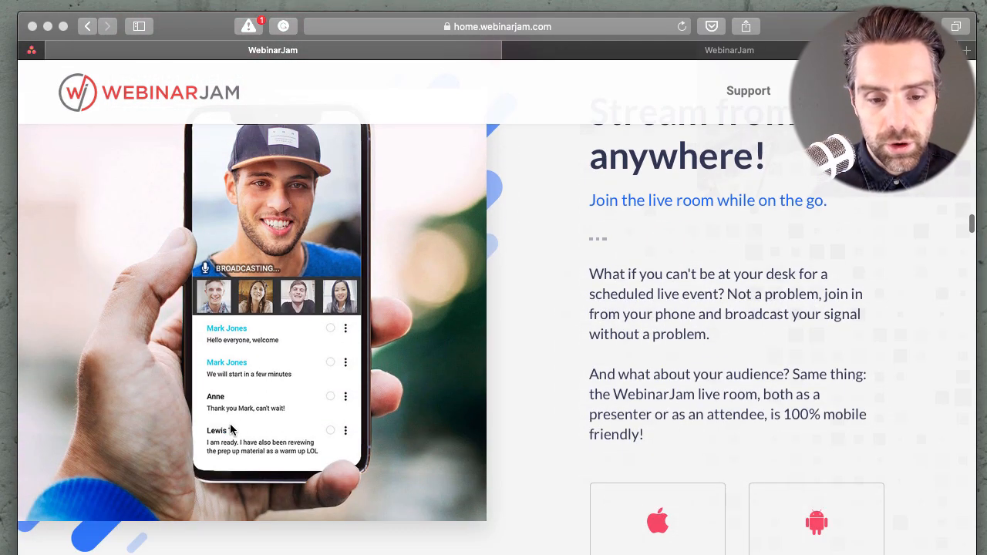
pyautogui.scroll(3, 230, 429)
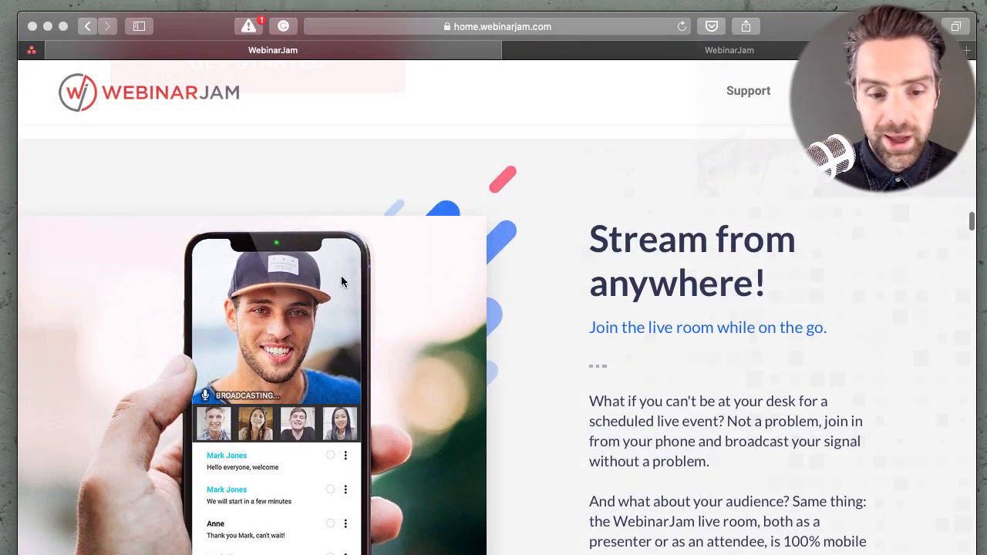
pyautogui.scroll(-1, 276, 293)
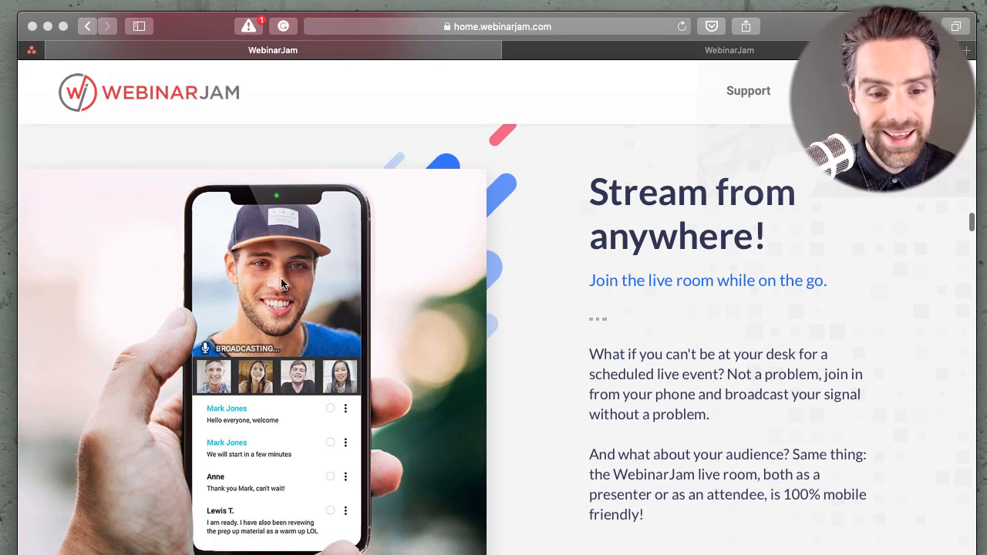
# Inspect the Page Builder section, its template and split-testing features, and the gallery of registration page templates.
pyautogui.scroll(-8, 277, 285)
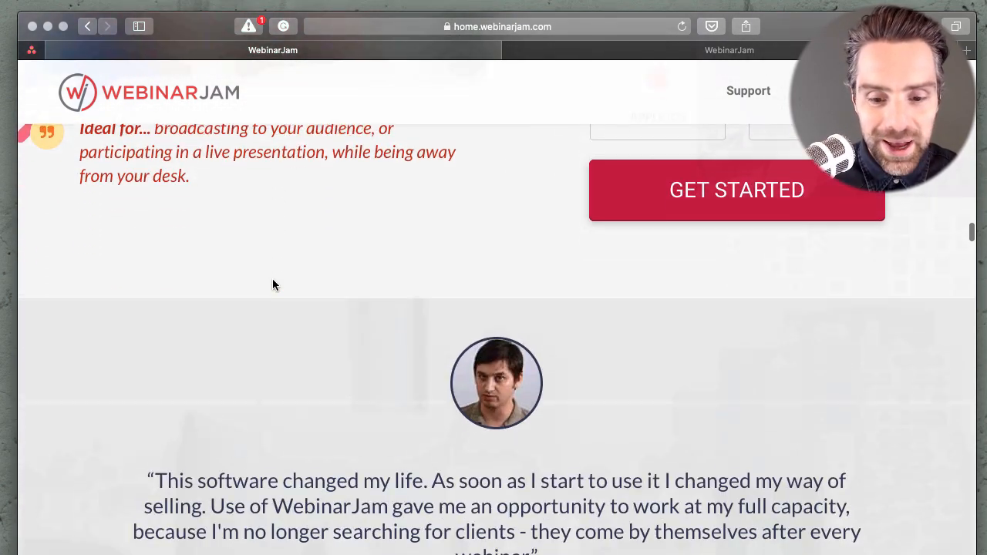
pyautogui.scroll(-8, 272, 285)
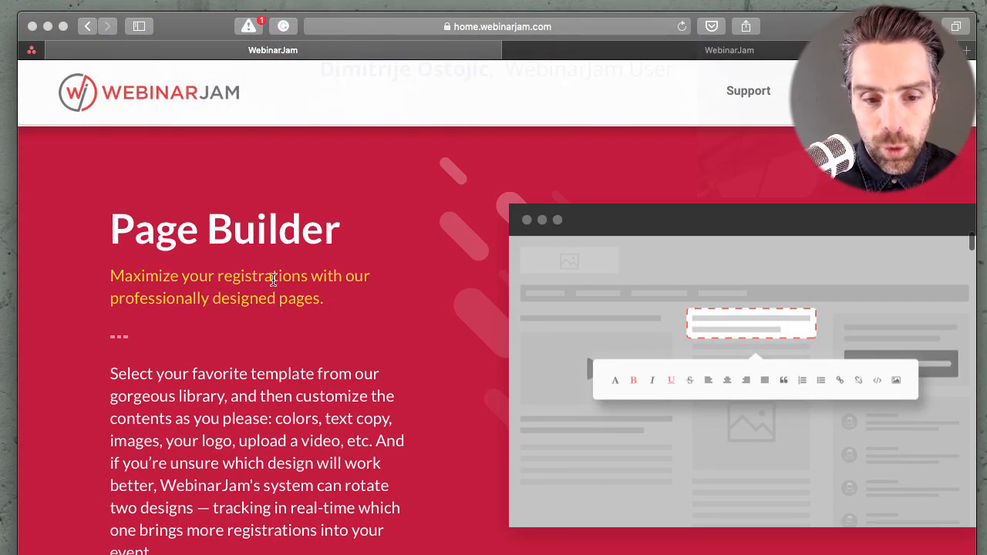
pyautogui.scroll(-1, 273, 282)
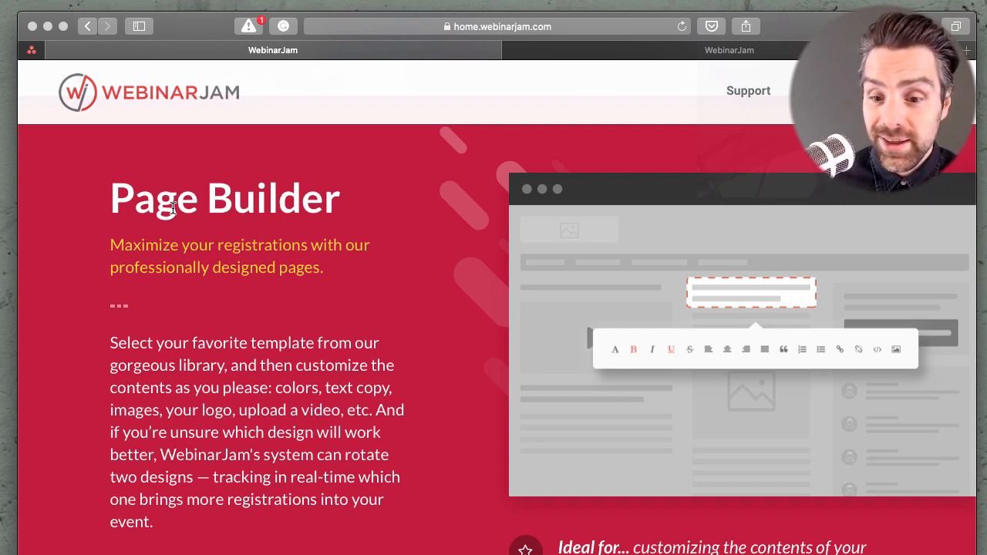
pyautogui.scroll(-10, 172, 208)
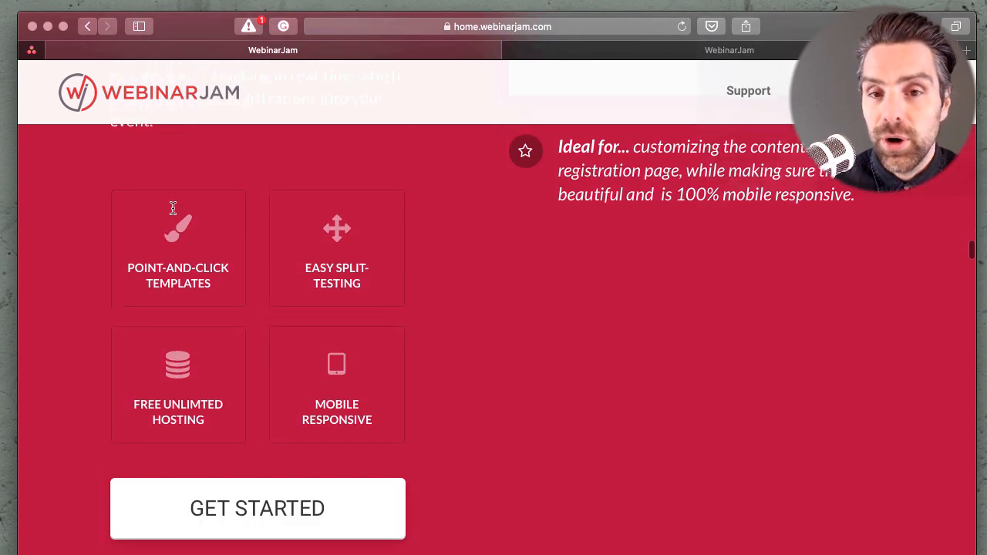
pyautogui.scroll(-10, 173, 208)
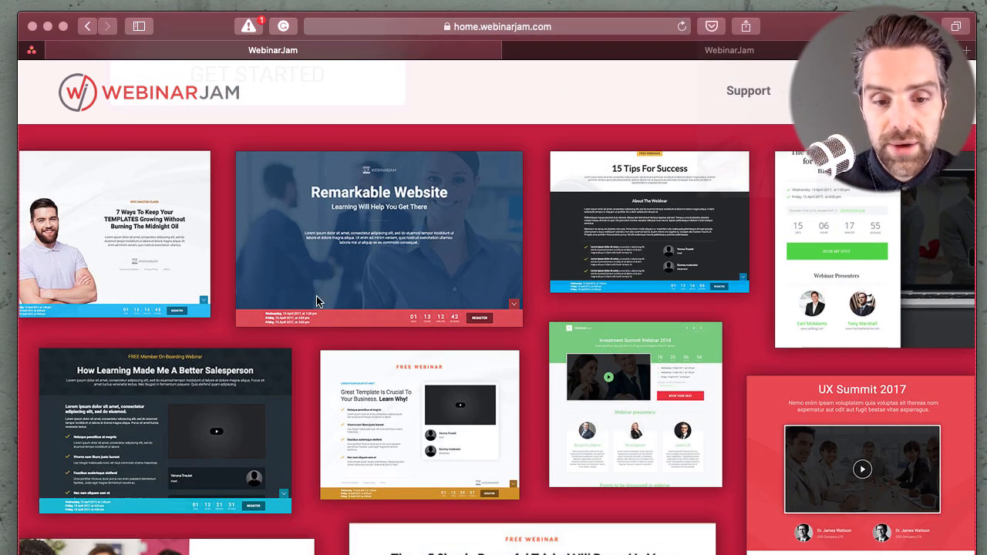
pyautogui.scroll(-10, 316, 301)
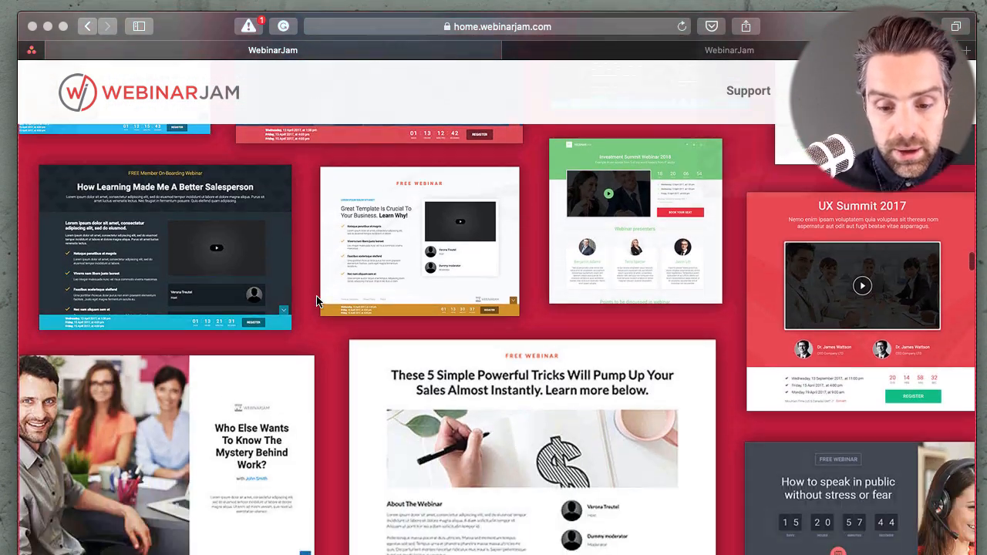
pyautogui.scroll(4, 316, 300)
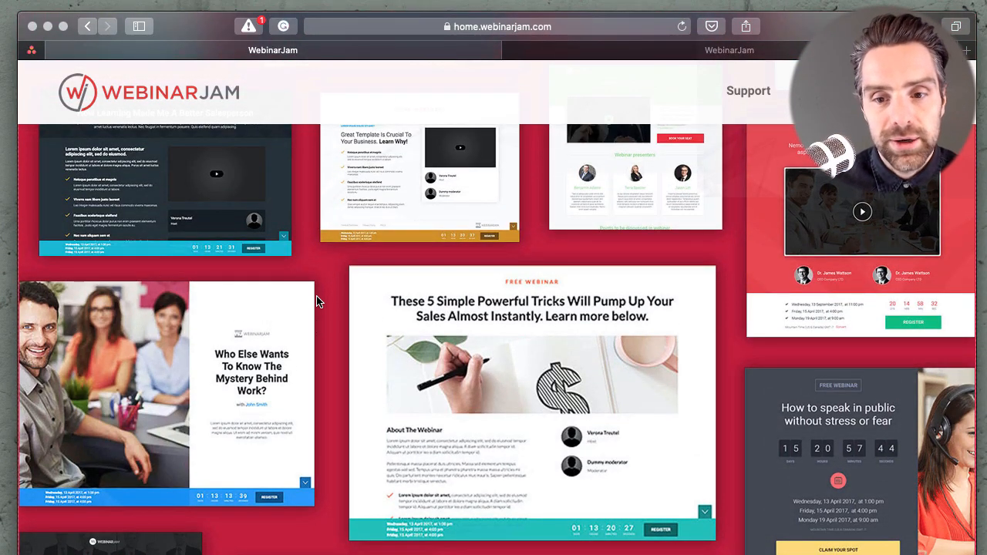
# Read through the Full Email & SMS System section on pre-webinar and post-webinar notifications and reminders.
pyautogui.scroll(-15, 316, 301)
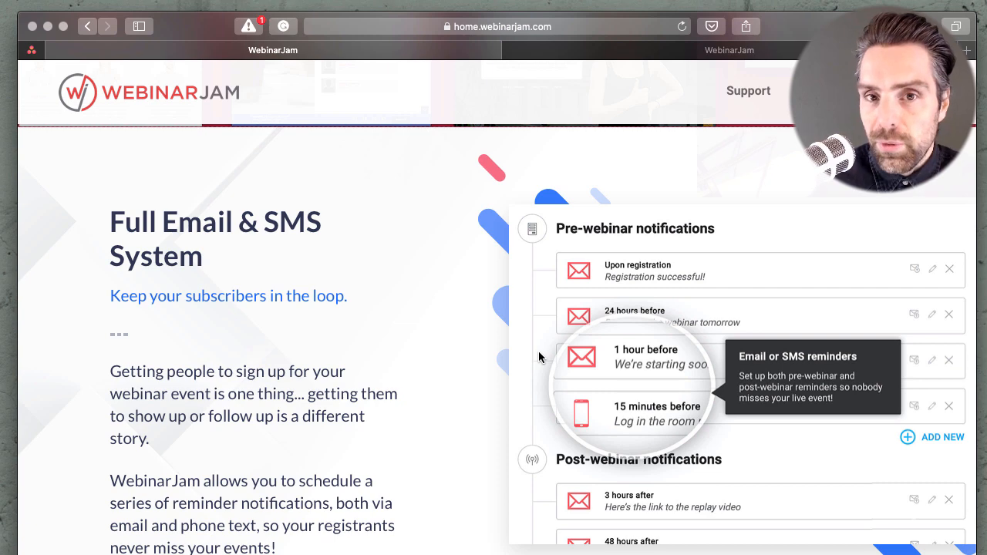
pyautogui.scroll(-2, 609, 355)
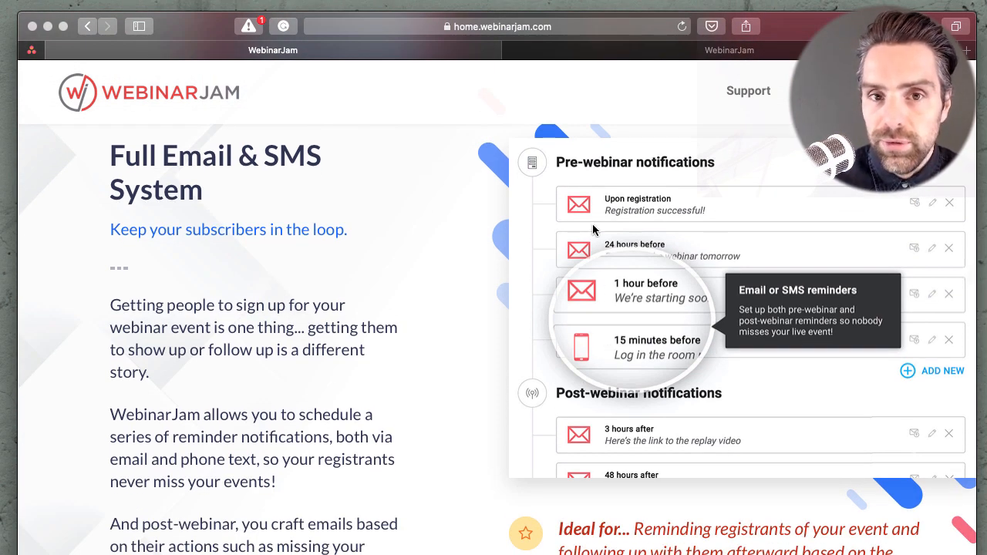
pyautogui.scroll(-4, 592, 229)
pyautogui.scroll(3, 593, 229)
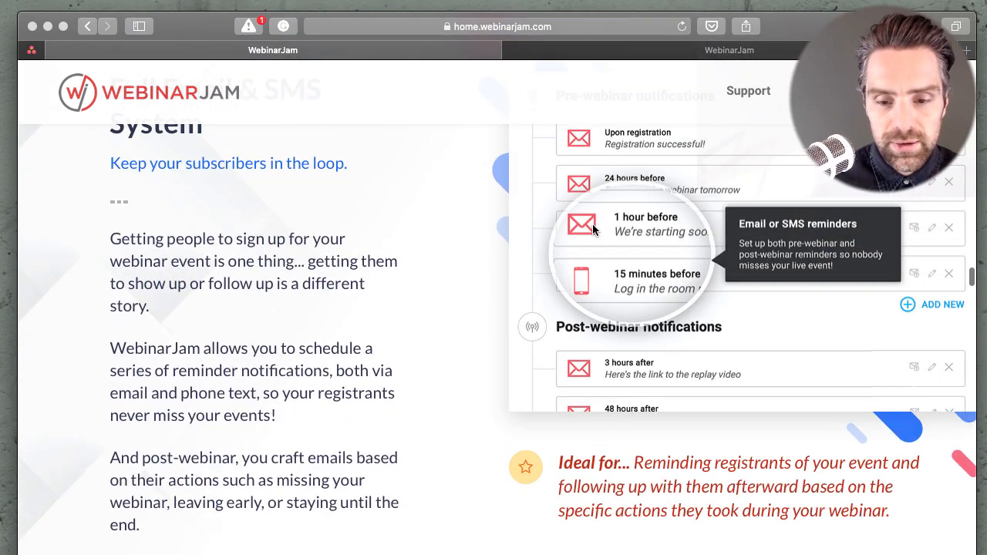
pyautogui.scroll(2, 593, 229)
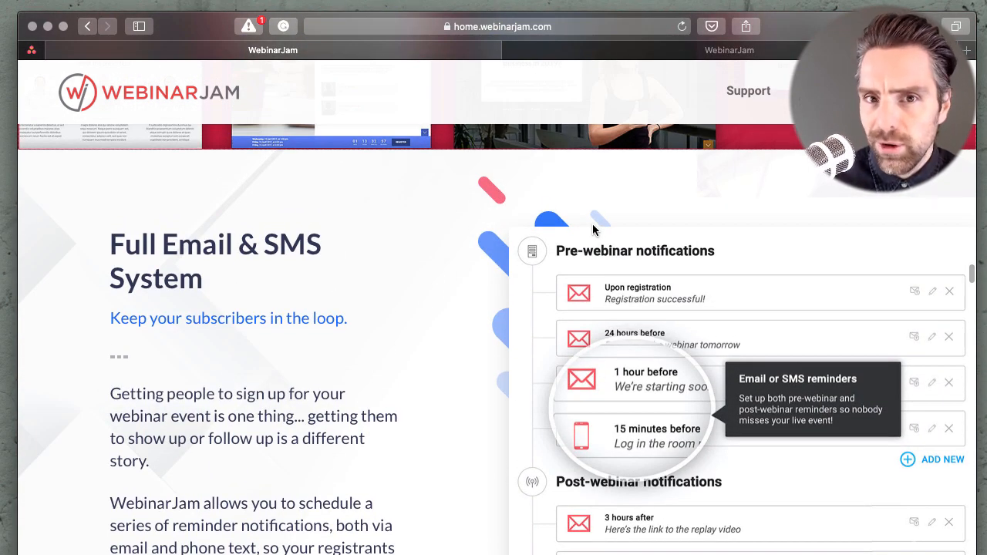
pyautogui.scroll(-1, 593, 230)
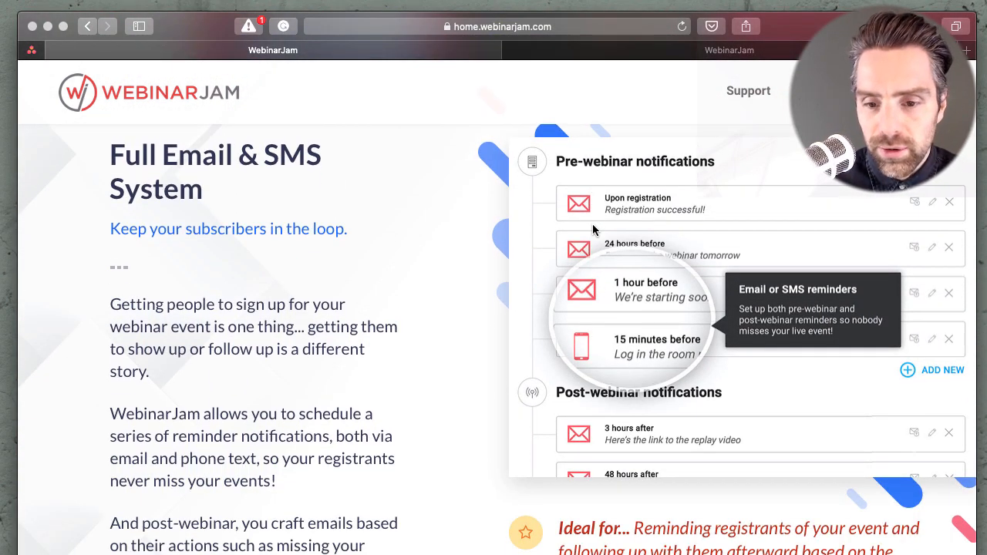
pyautogui.scroll(-7, 592, 229)
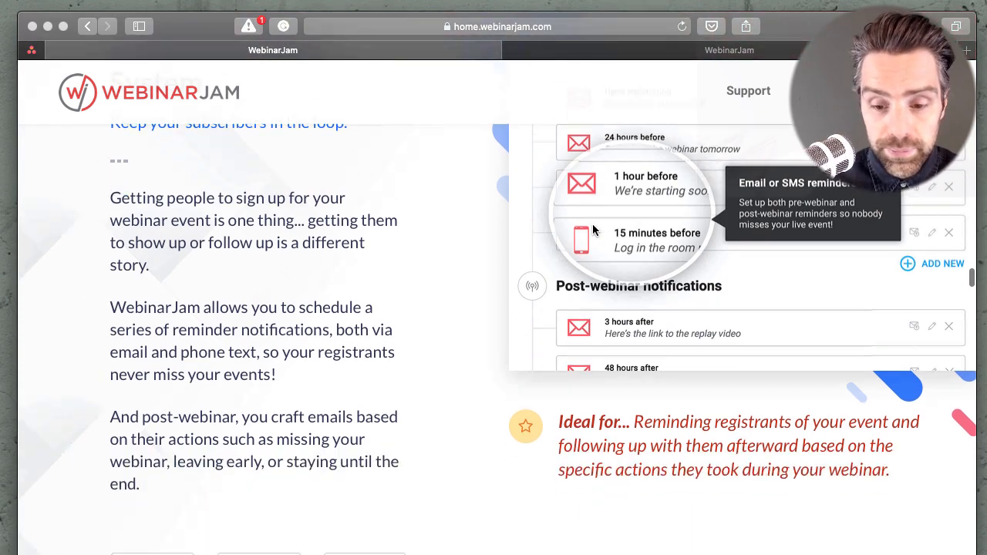
# Look over the Active Offers section with its urgency counters and the Panic Button section on rebooting the live room.
pyautogui.scroll(-7, 592, 229)
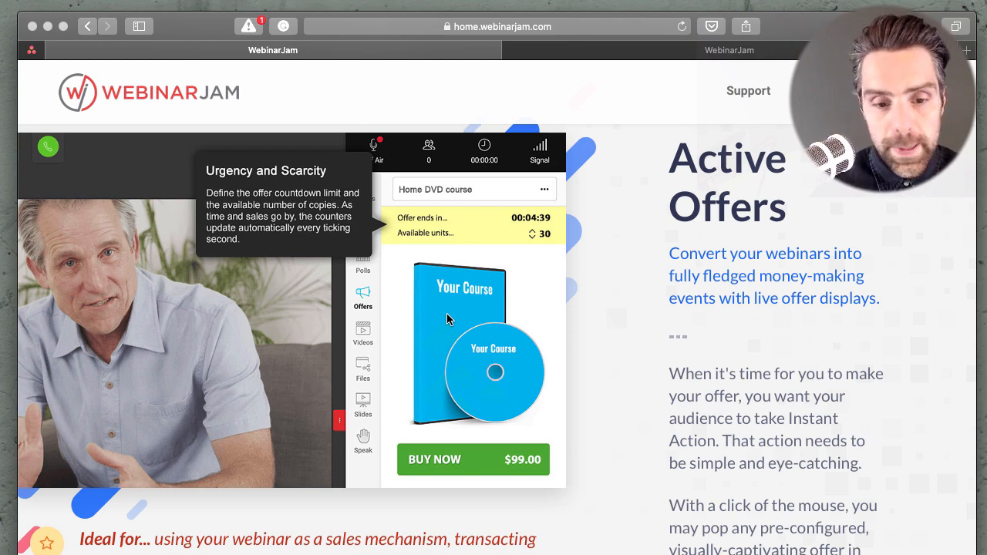
pyautogui.scroll(-15, 449, 318)
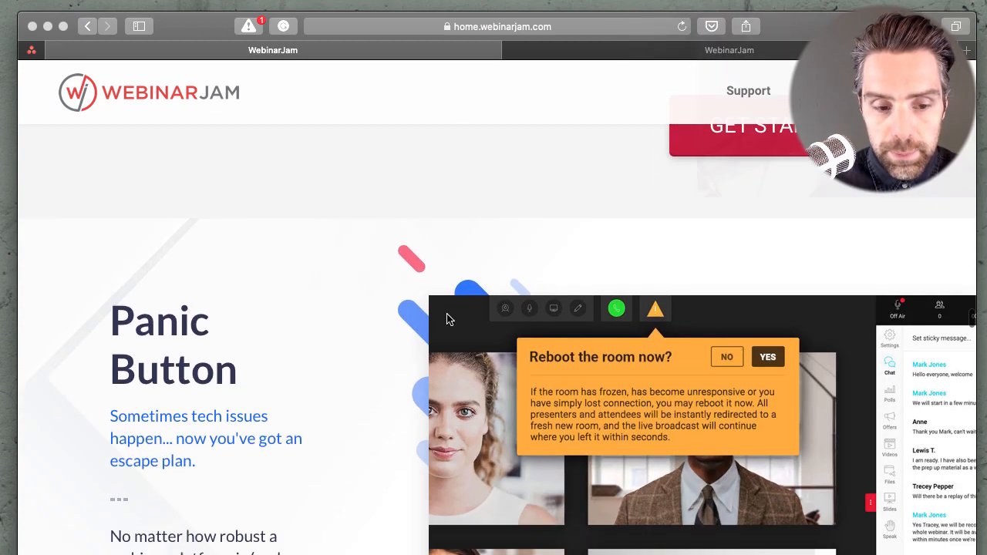
pyautogui.scroll(-3, 449, 319)
pyautogui.scroll(-1, 447, 317)
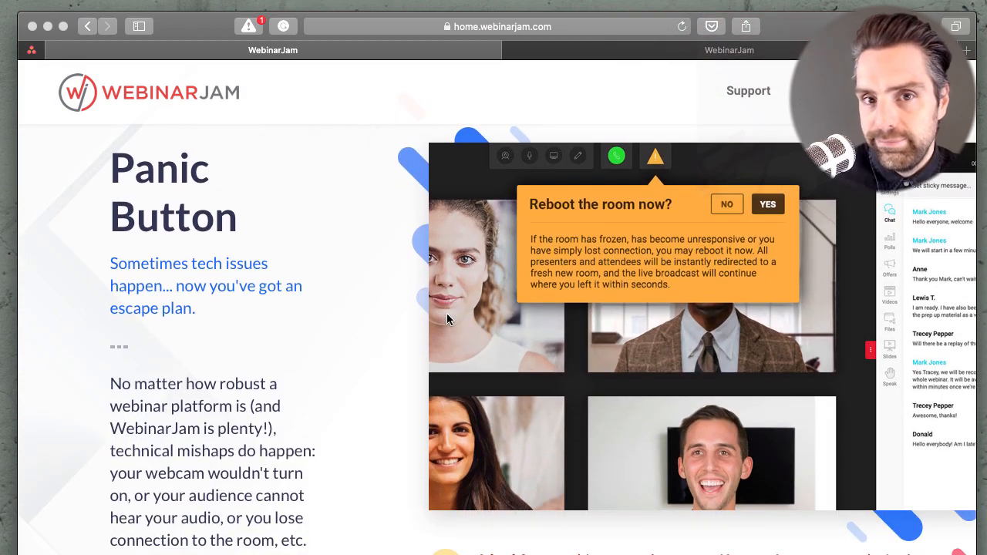
pyautogui.scroll(-10, 447, 320)
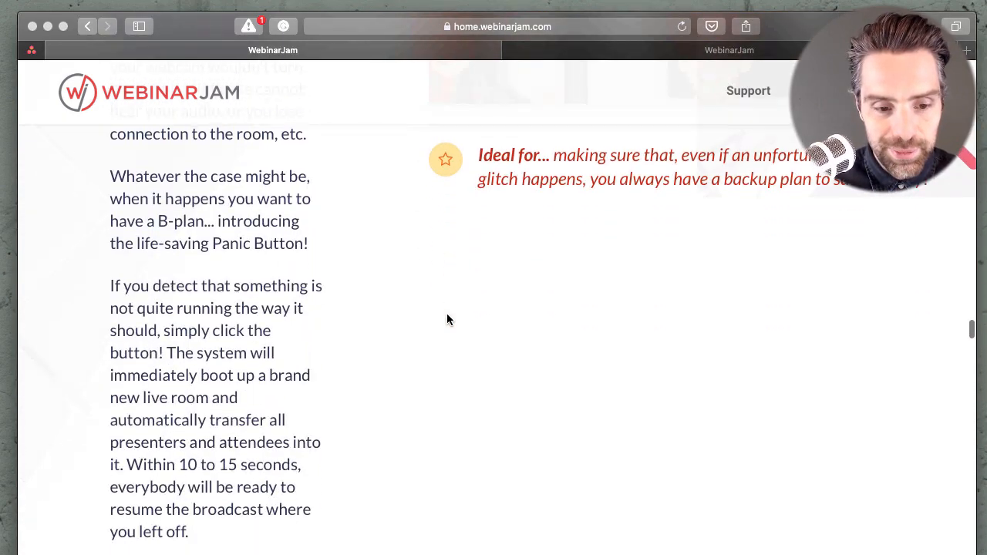
pyautogui.scroll(11, 447, 319)
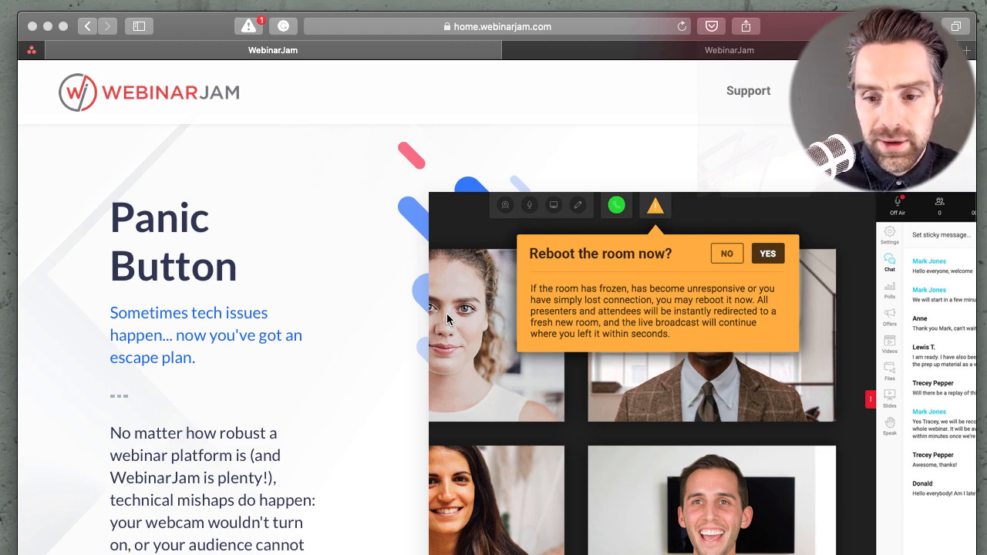
pyautogui.scroll(-11, 447, 320)
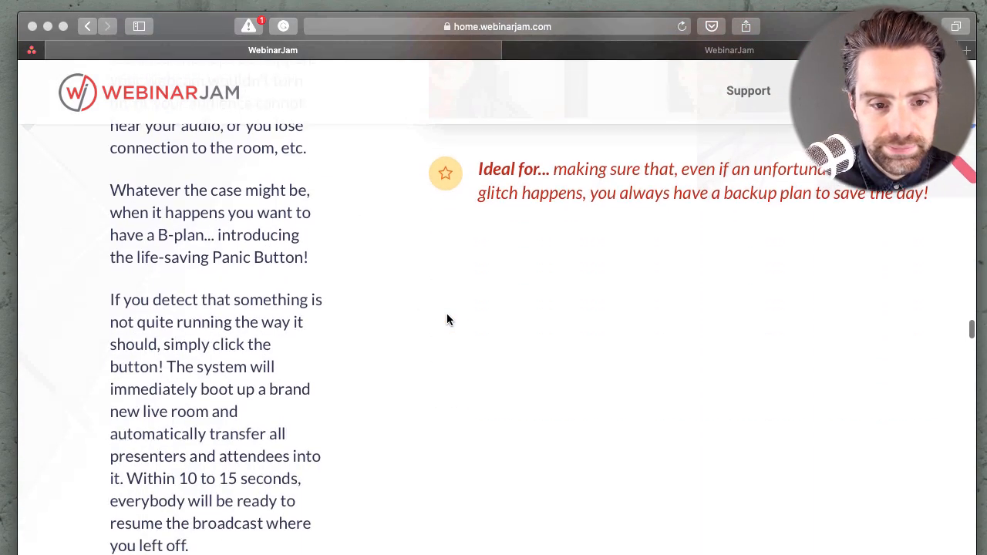
# Examine the Polls & Surveys section and the Easy Presentations section on PowerPoint and Keynote slides.
pyautogui.scroll(-20, 447, 319)
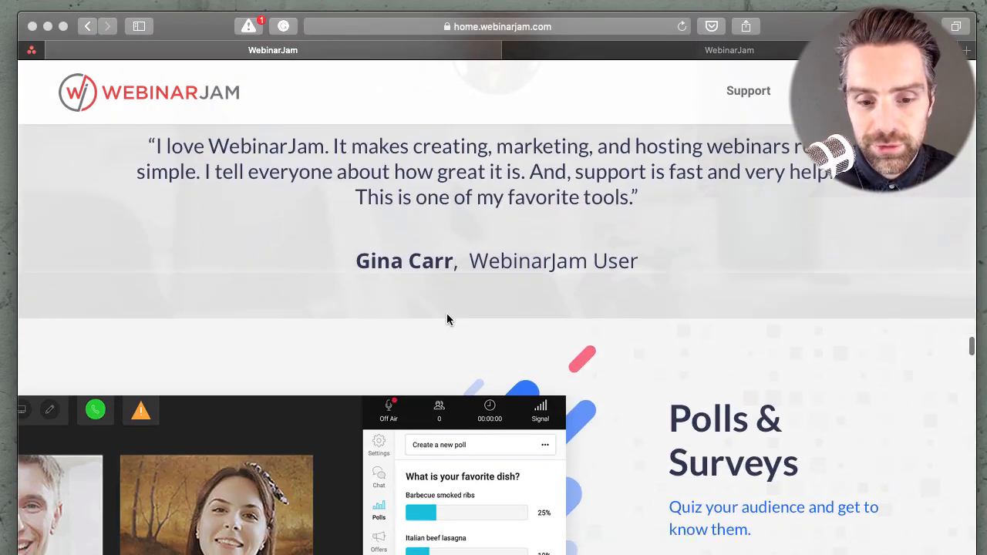
pyautogui.scroll(-7, 447, 320)
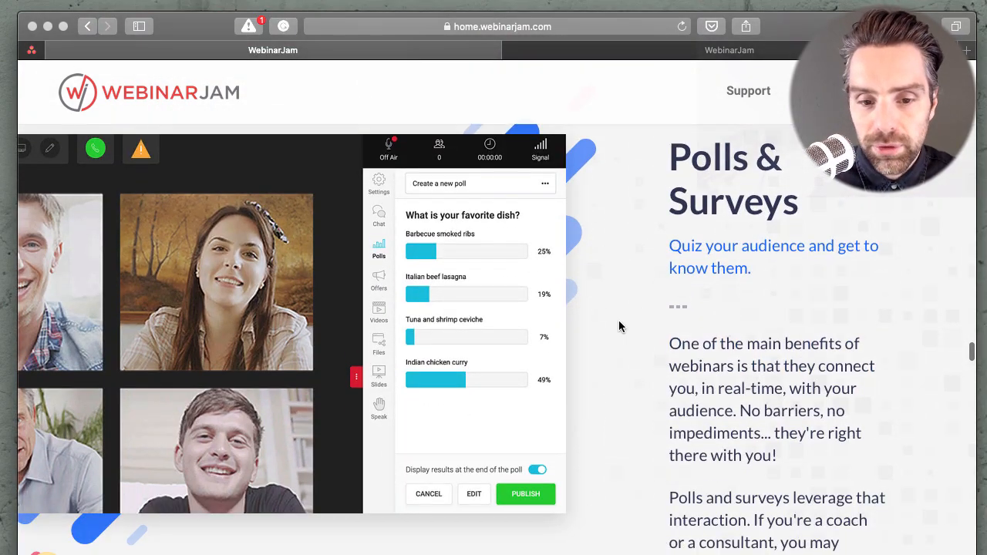
pyautogui.scroll(-14, 619, 326)
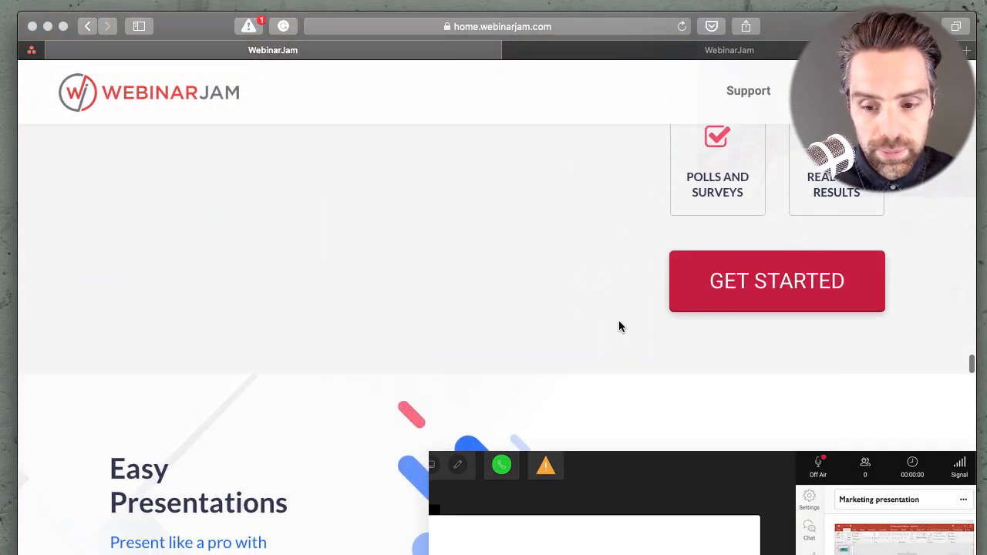
pyautogui.scroll(-10, 619, 326)
pyautogui.scroll(2, 619, 322)
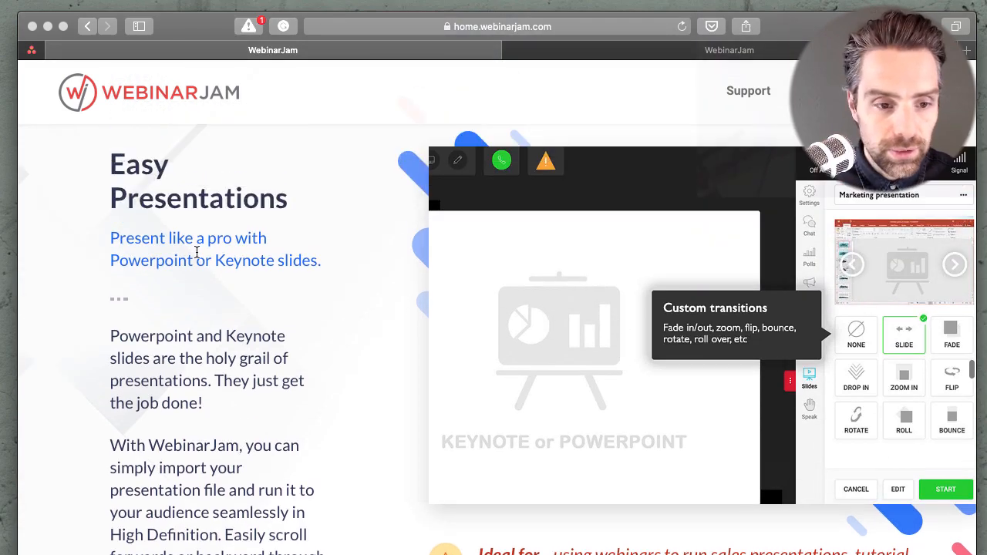
# Review the Browser-Based Solution section on supported browsers and return to the start of the home page.
pyautogui.scroll(-20, 197, 252)
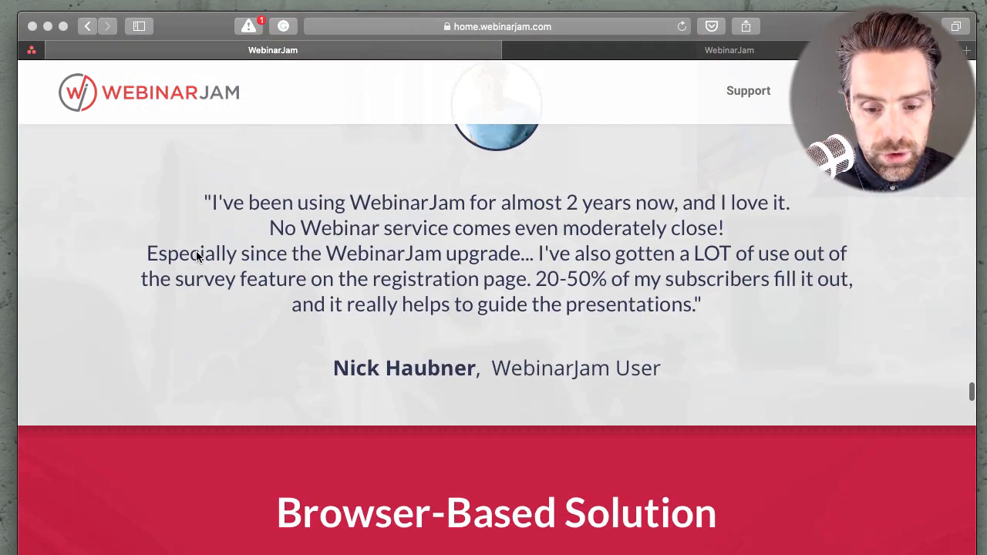
pyautogui.scroll(-4, 196, 250)
pyautogui.scroll(-2, 196, 251)
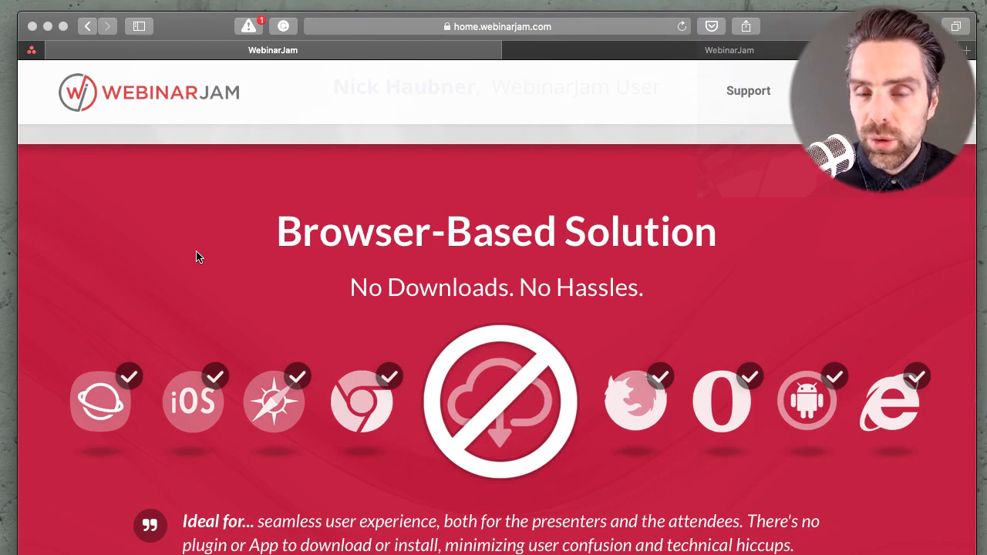
pyautogui.scroll(-20, 196, 255)
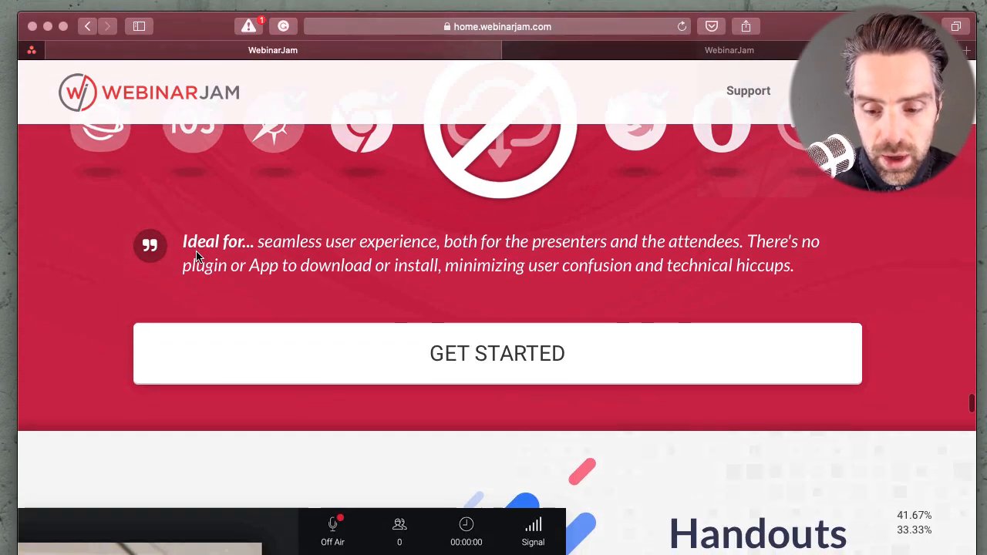
pyautogui.scroll(20, 196, 257)
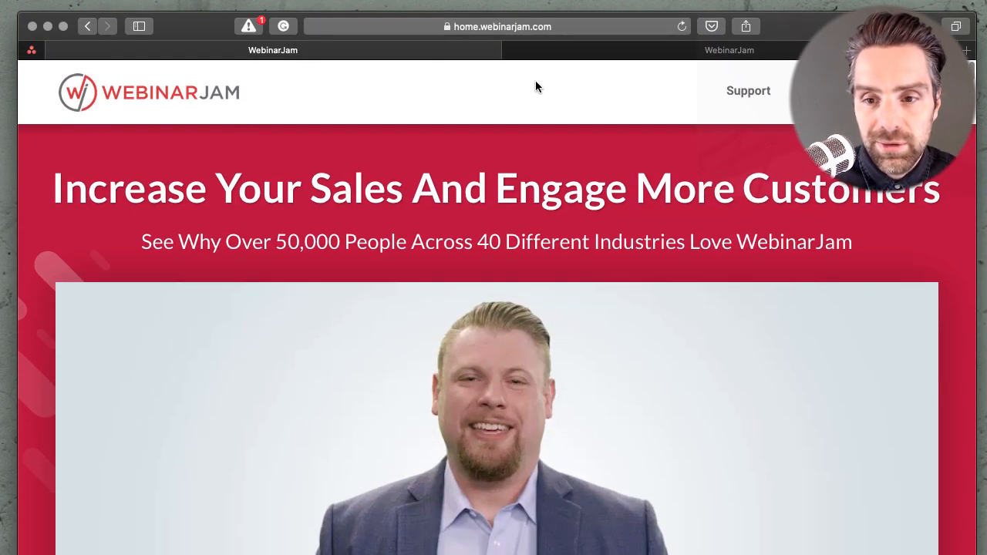
# Switch to the WebinarJam account page and access the WebinarJam product area.
pyautogui.click(668, 52)
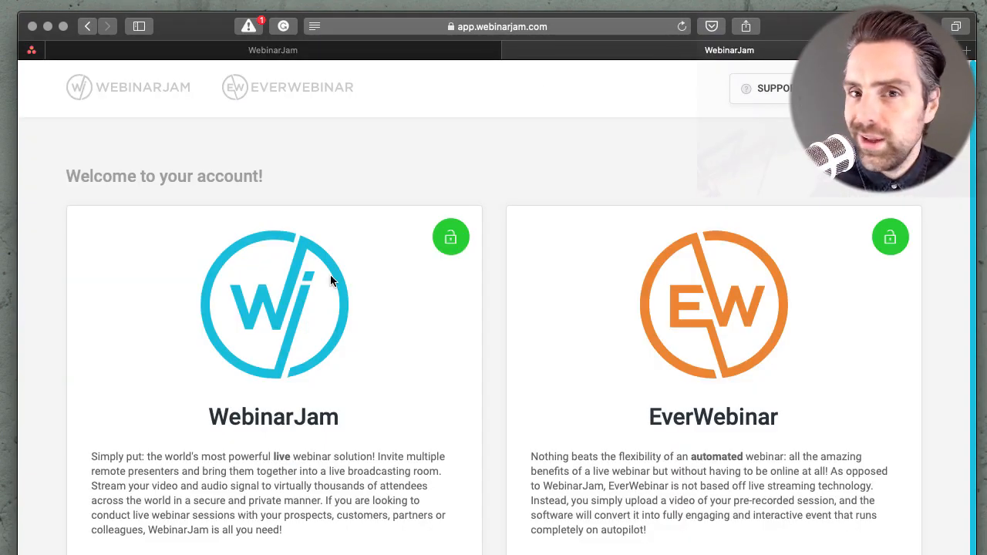
pyautogui.scroll(-1, 330, 279)
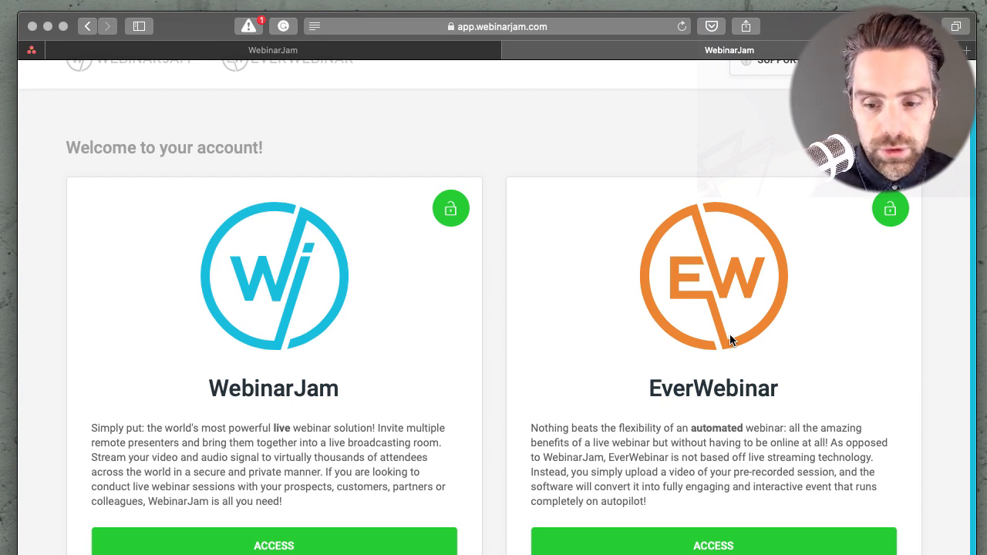
pyautogui.click(282, 546)
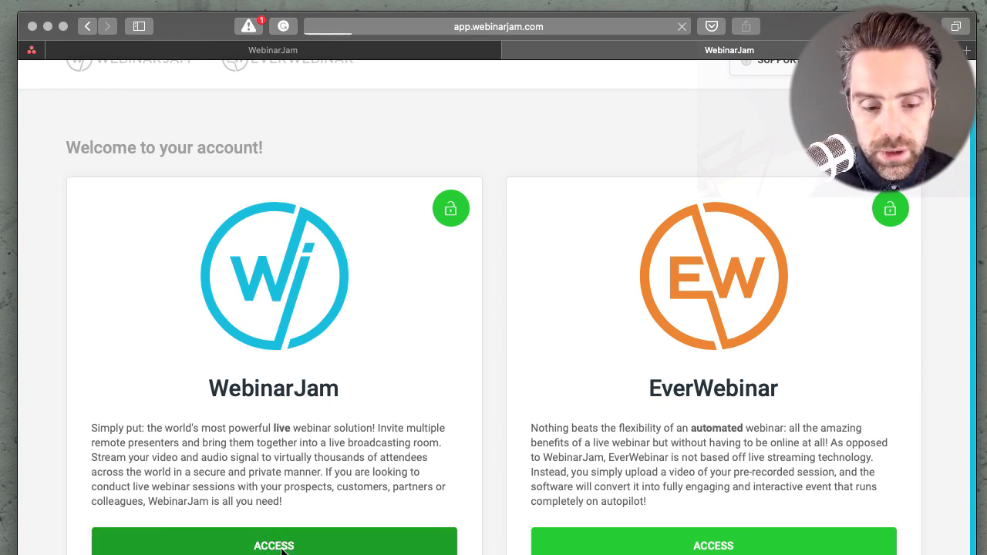
# Look through the list of existing webinars and the actions offered for each one.
pyautogui.scroll(-3, 310, 360)
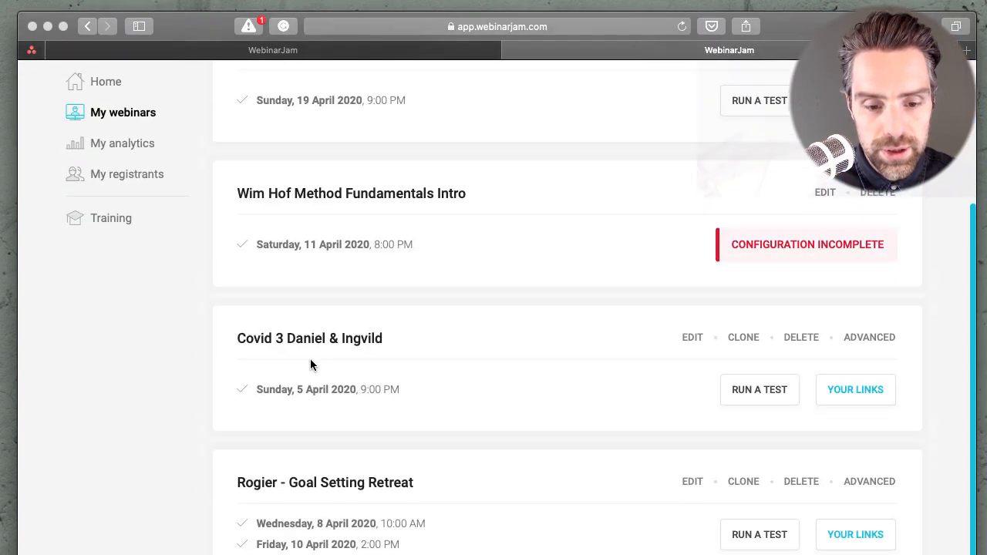
pyautogui.scroll(3, 310, 360)
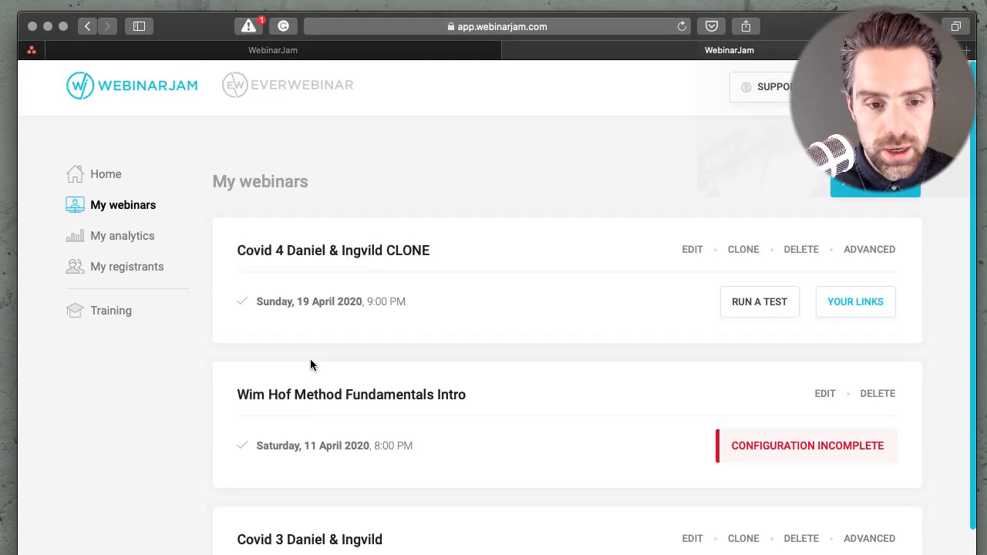
pyautogui.scroll(-3, 311, 360)
pyautogui.scroll(1, 311, 360)
pyautogui.scroll(2, 311, 365)
pyautogui.scroll(-3, 337, 399)
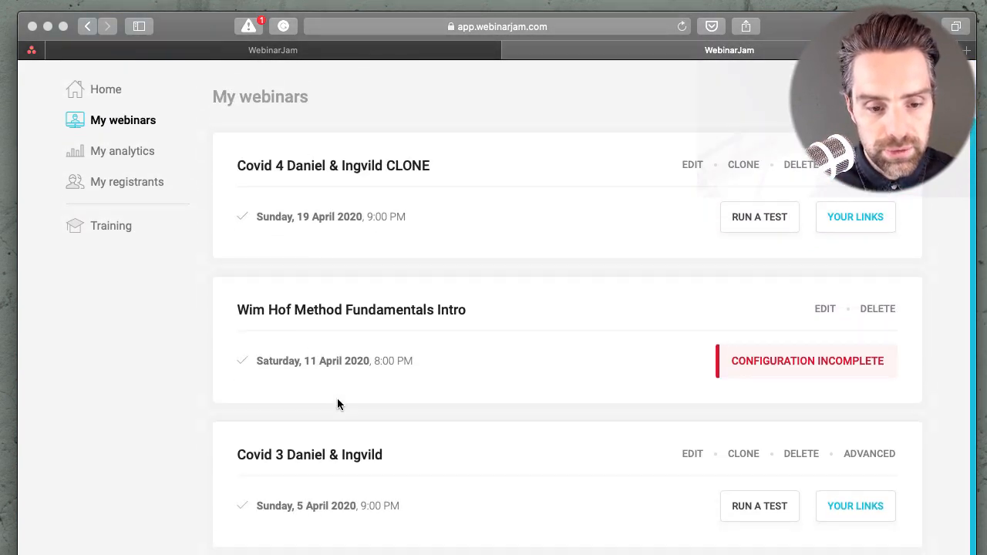
pyautogui.scroll(4, 337, 398)
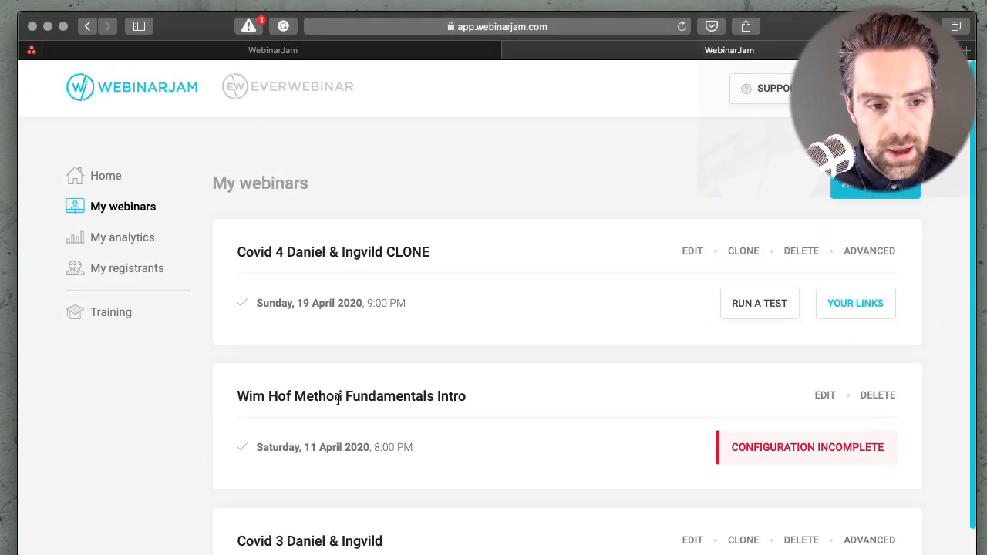
# Go back to the account home, access WebinarJam again and review its webinar list and the clone option.
pyautogui.click(113, 177)
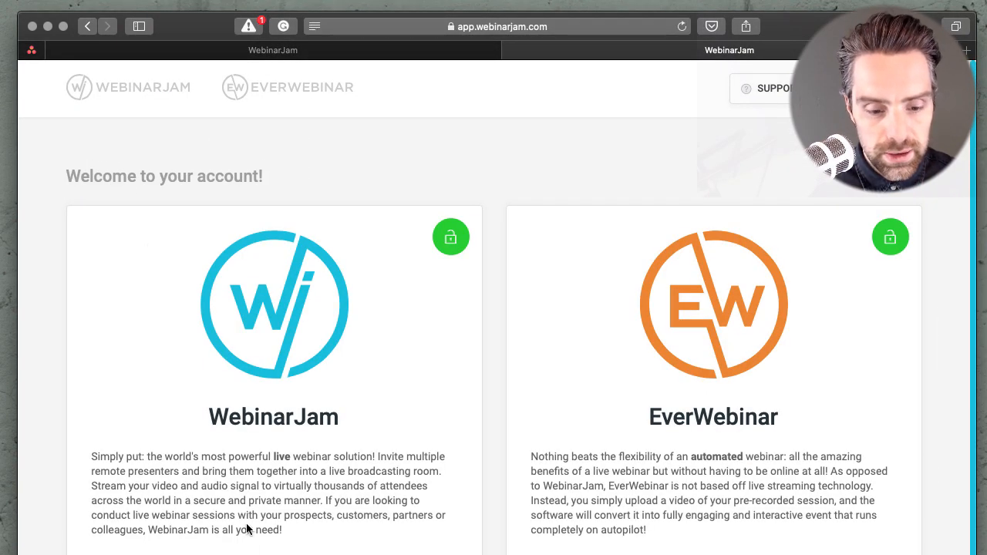
pyautogui.scroll(-1, 251, 551)
pyautogui.click(272, 546)
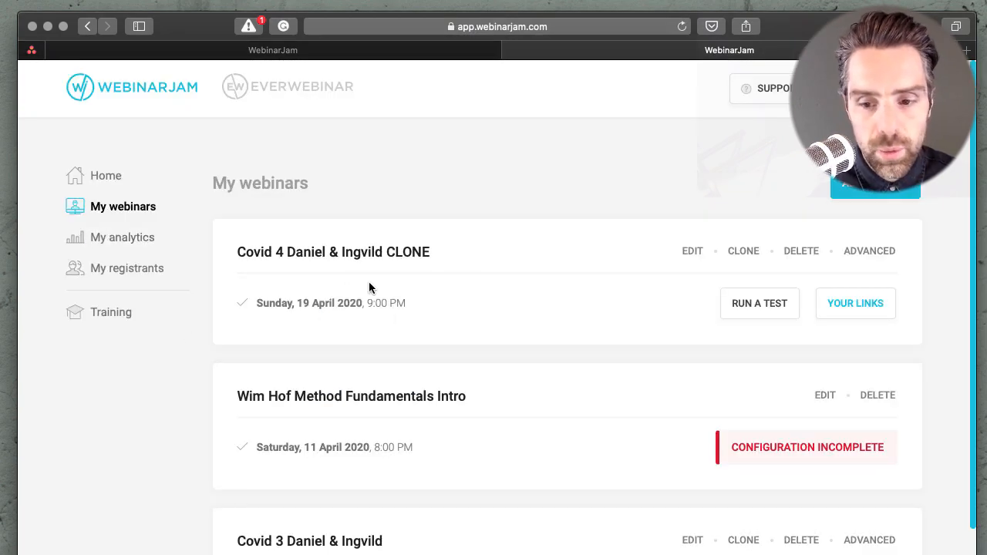
pyautogui.scroll(-3, 386, 309)
pyautogui.scroll(1, 397, 320)
pyautogui.scroll(-3, 396, 319)
pyautogui.scroll(4, 397, 320)
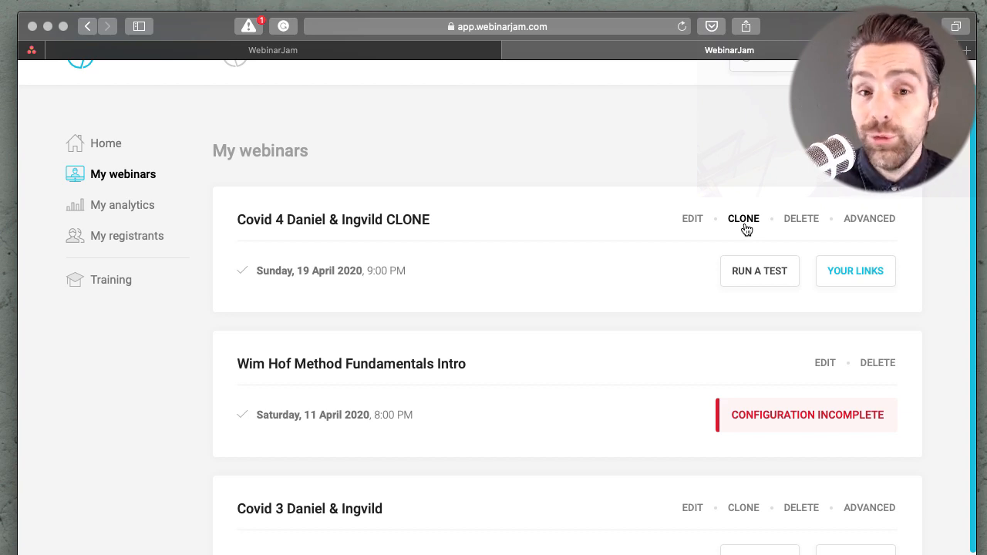
# View the analytics page and the active registrants page with their webinar, session and event filters.
pyautogui.click(132, 215)
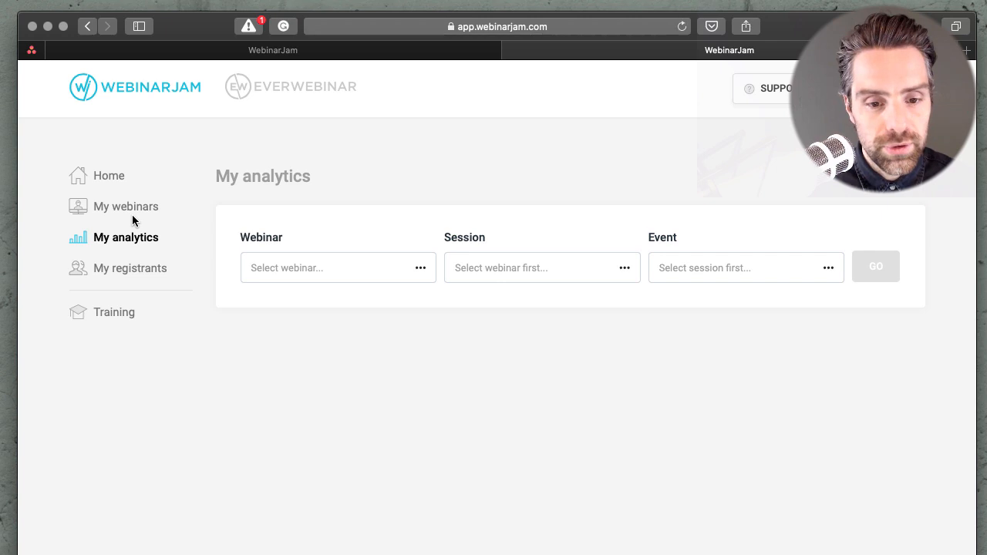
pyautogui.click(136, 267)
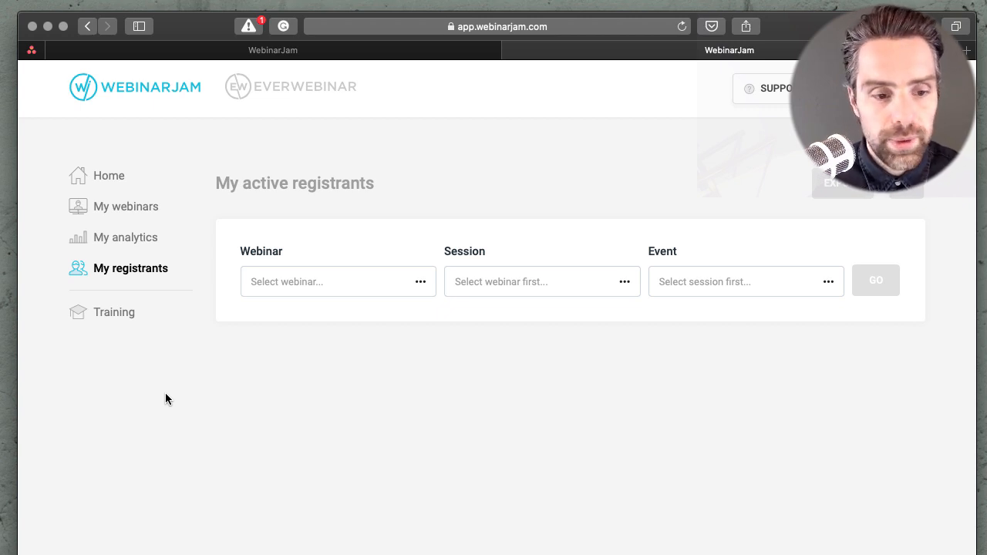
# Clone the Goal Setting Retreat webinar from the webinar list and open the copy's basic settings for editing.
pyautogui.click(130, 215)
pyautogui.scroll(-3, 353, 434)
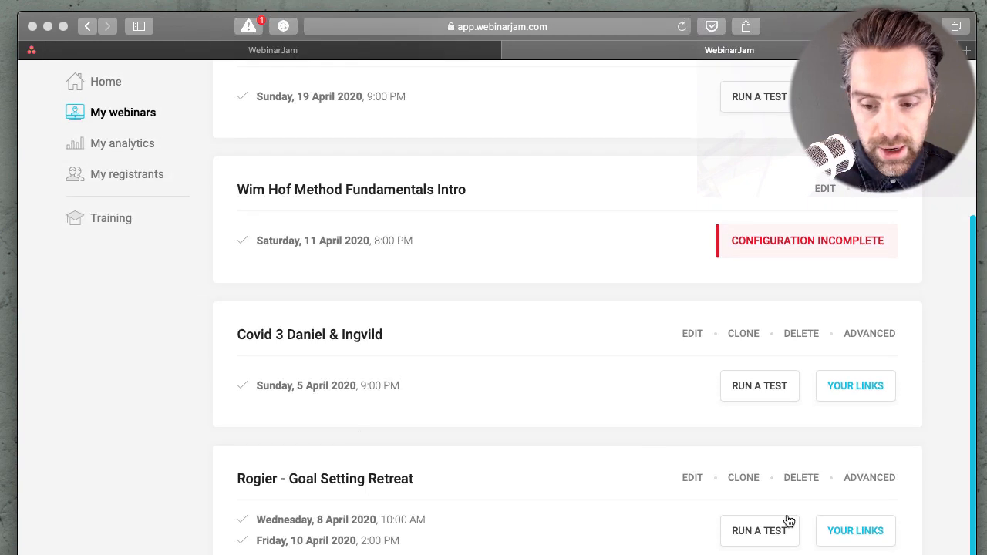
pyautogui.click(739, 477)
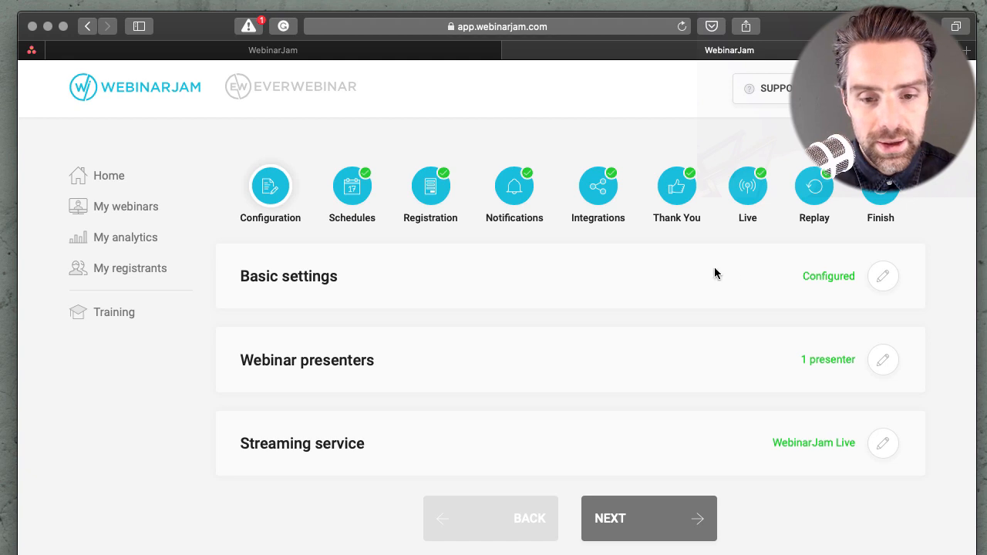
pyautogui.click(891, 282)
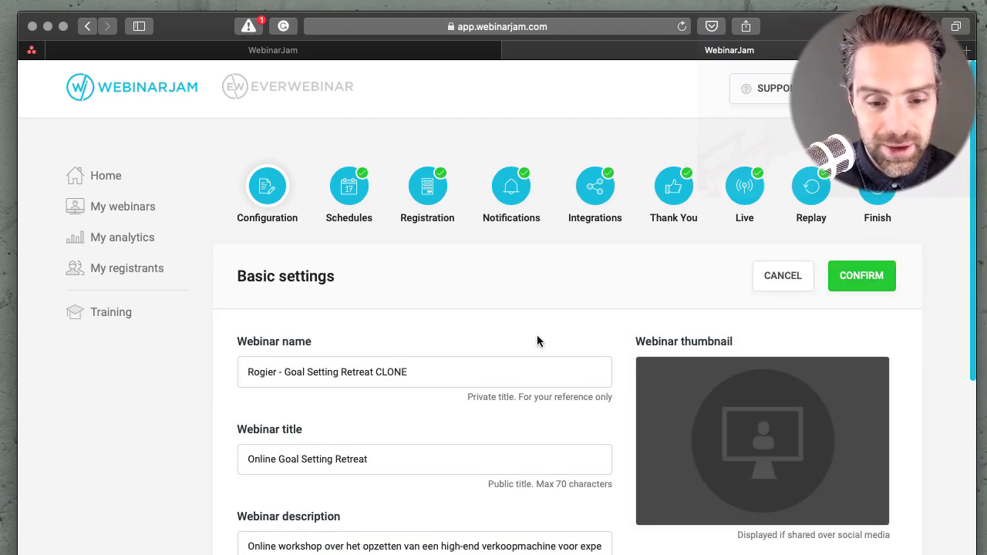
# Review the cloned webinar's name, title, description, language and privacy option, and confirm the basic settings.
pyautogui.scroll(-2, 538, 341)
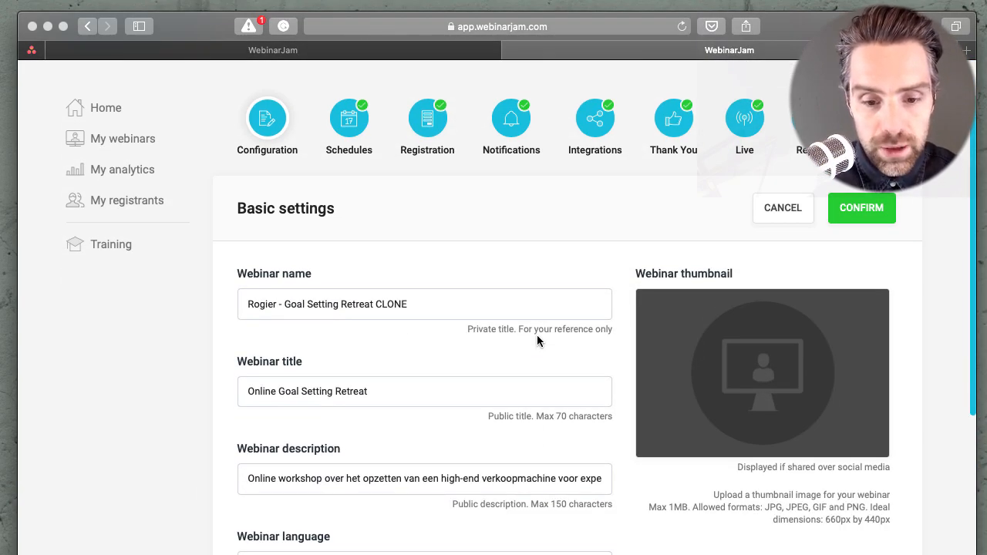
pyautogui.scroll(-6, 538, 341)
pyautogui.scroll(4, 538, 341)
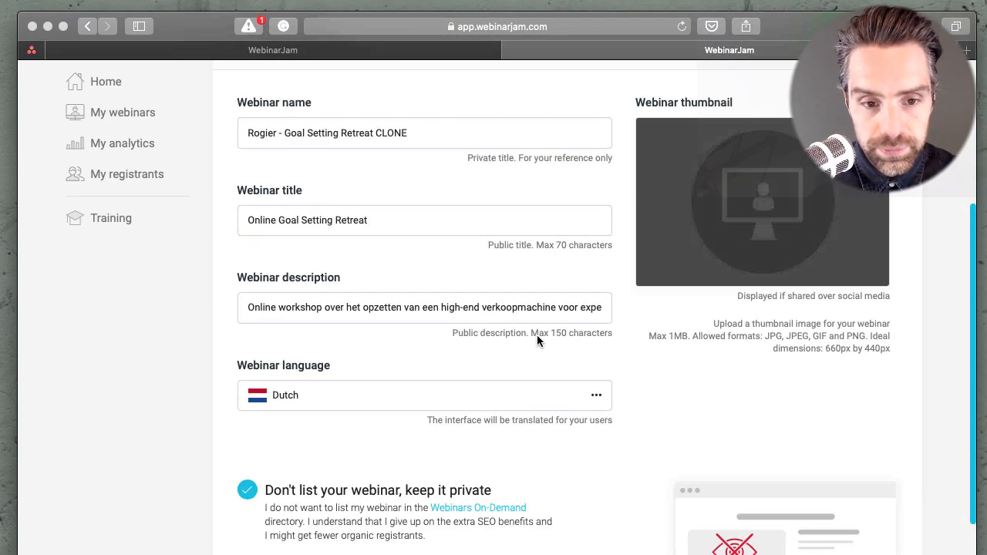
pyautogui.scroll(3, 537, 341)
pyautogui.click(862, 271)
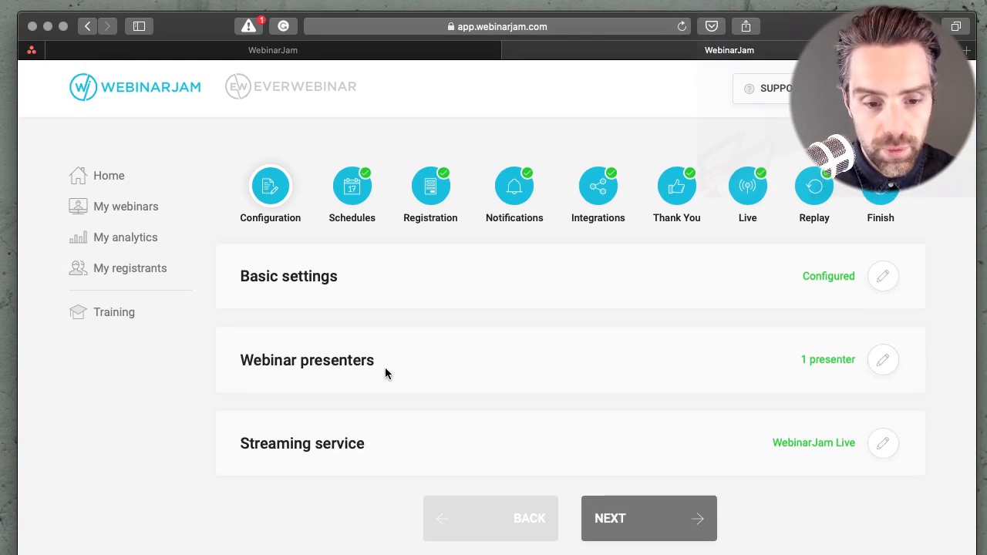
# Review the streaming service options and confirm WebinarJam Live for the cloned webinar.
pyautogui.click(885, 446)
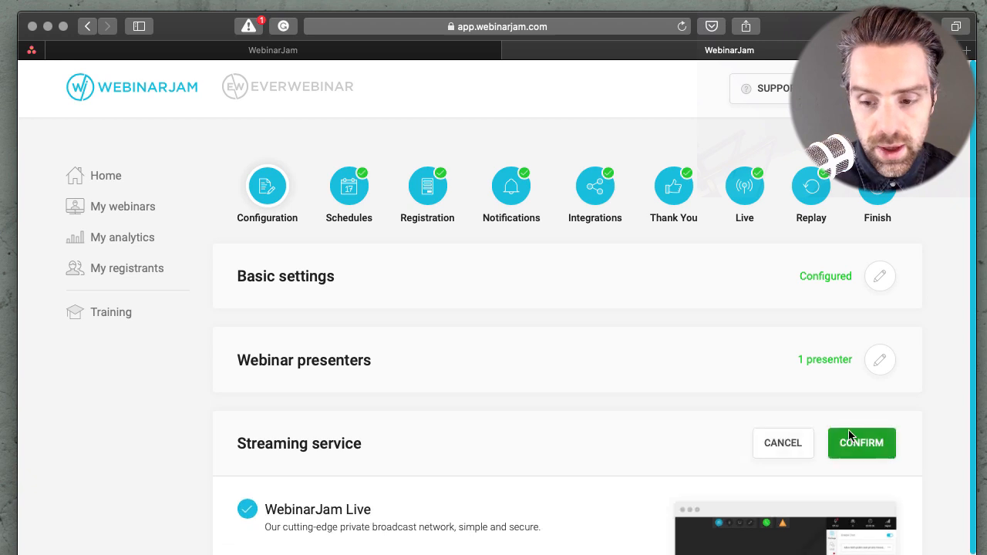
pyautogui.scroll(-2, 615, 403)
pyautogui.scroll(-1, 614, 403)
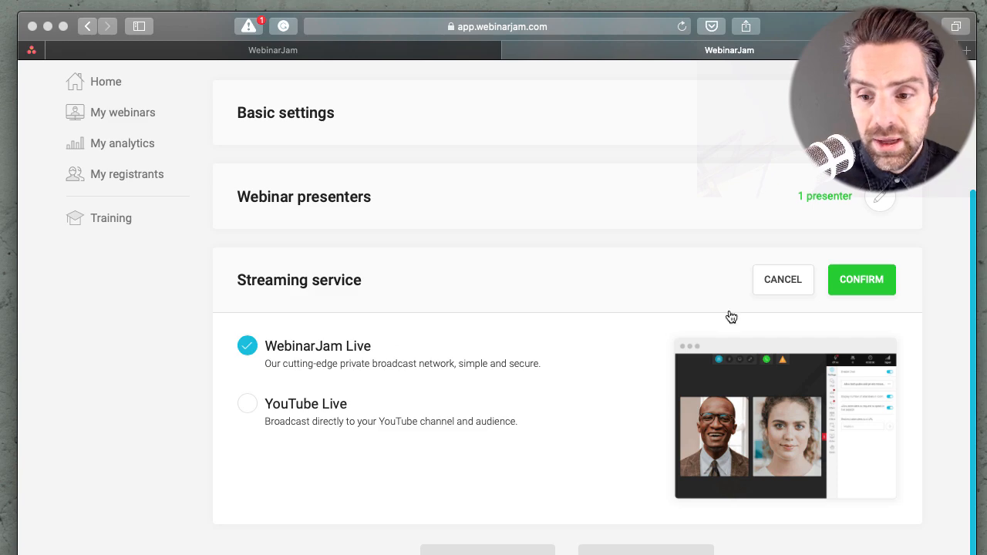
pyautogui.click(831, 286)
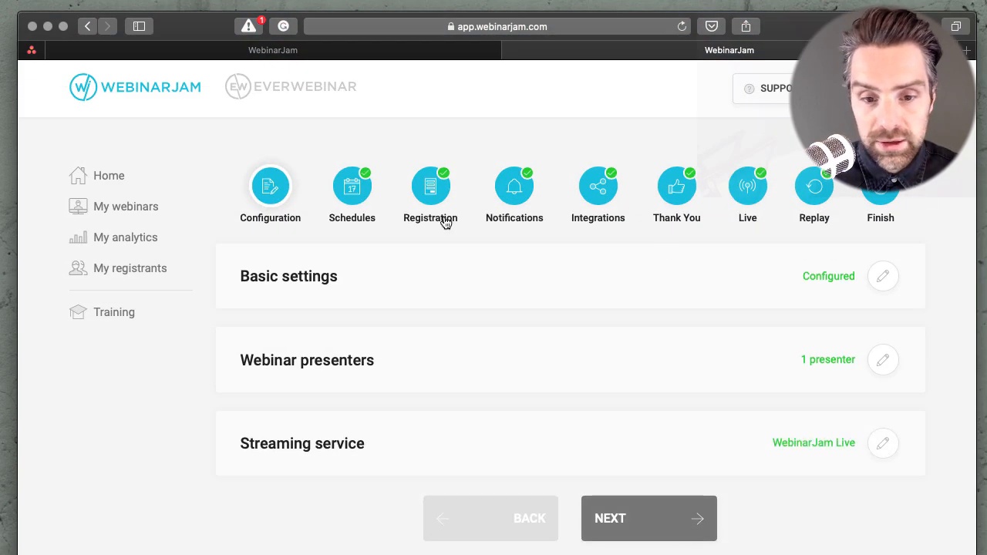
# Open the webinar schedule for editing and review its session types and the sessions already scheduled.
pyautogui.click(360, 197)
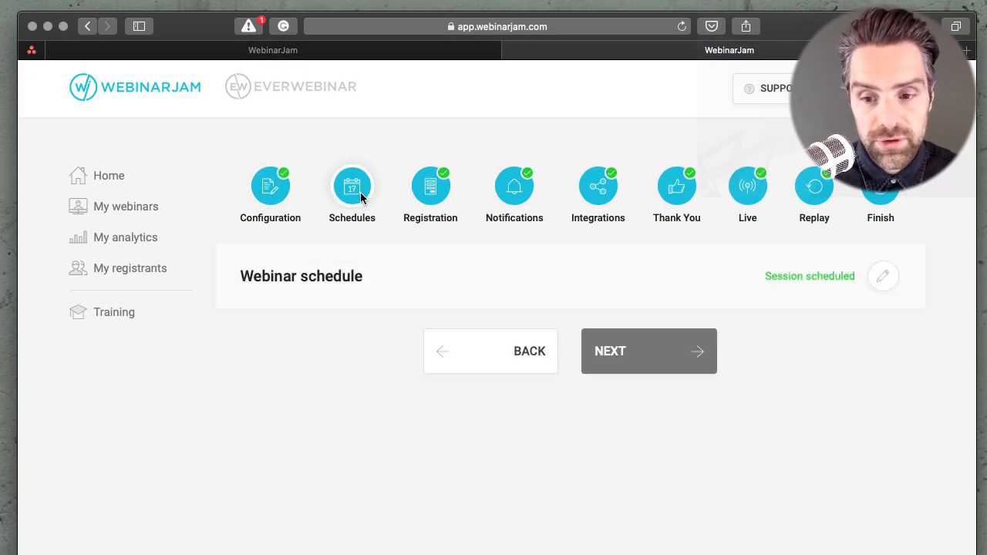
pyautogui.click(884, 278)
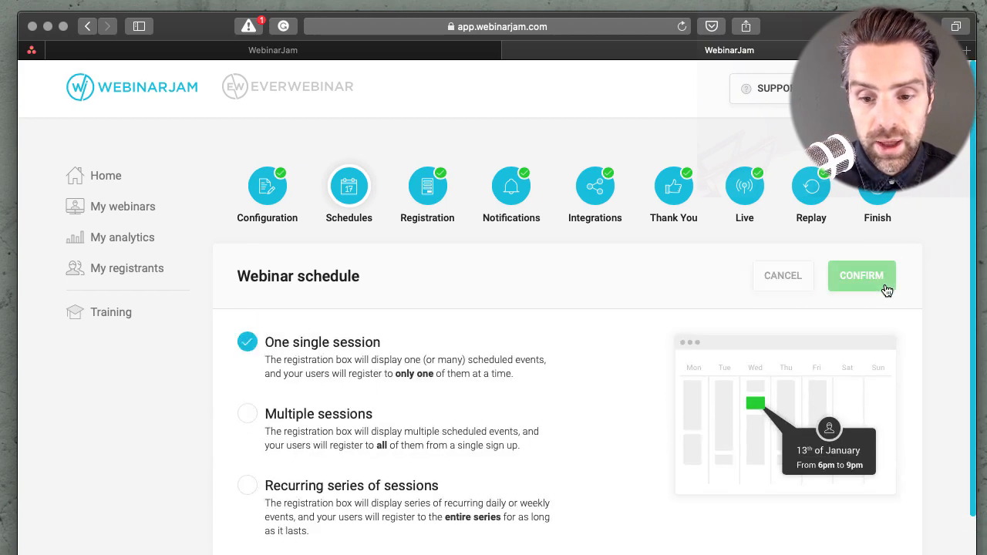
pyautogui.scroll(-2, 539, 311)
pyautogui.scroll(-3, 539, 307)
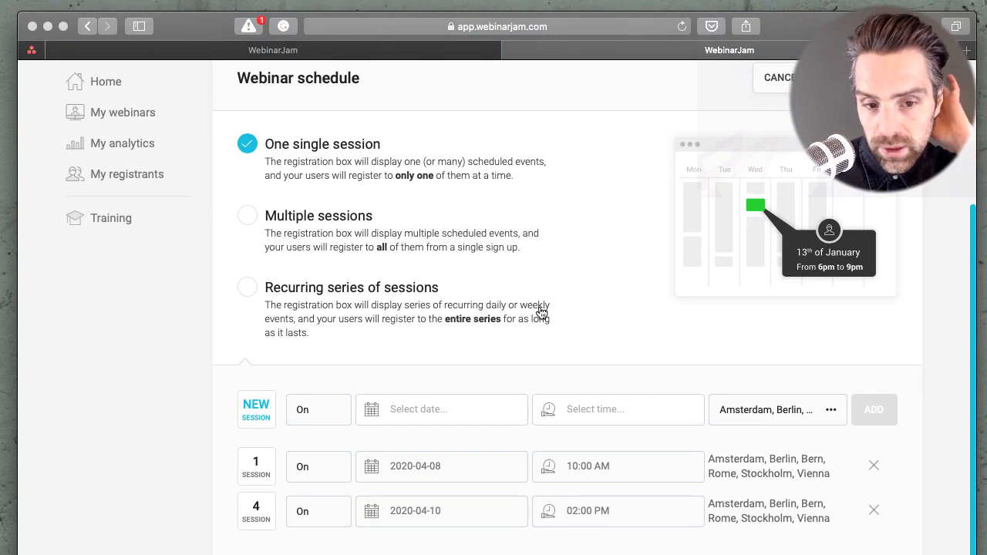
pyautogui.scroll(1, 526, 275)
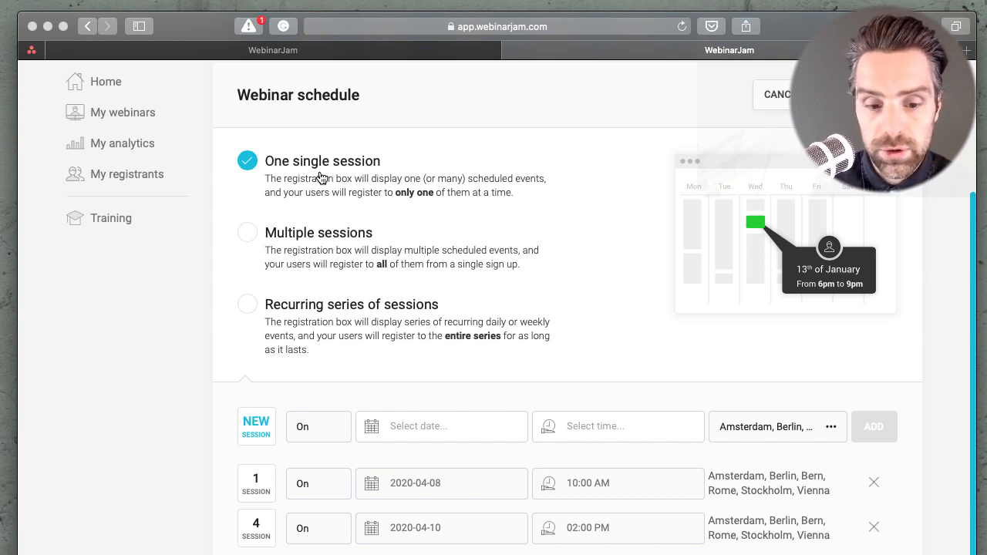
# Try the Multiple sessions and Recurring series of sessions schedule types, and return to One single session.
pyautogui.click(300, 236)
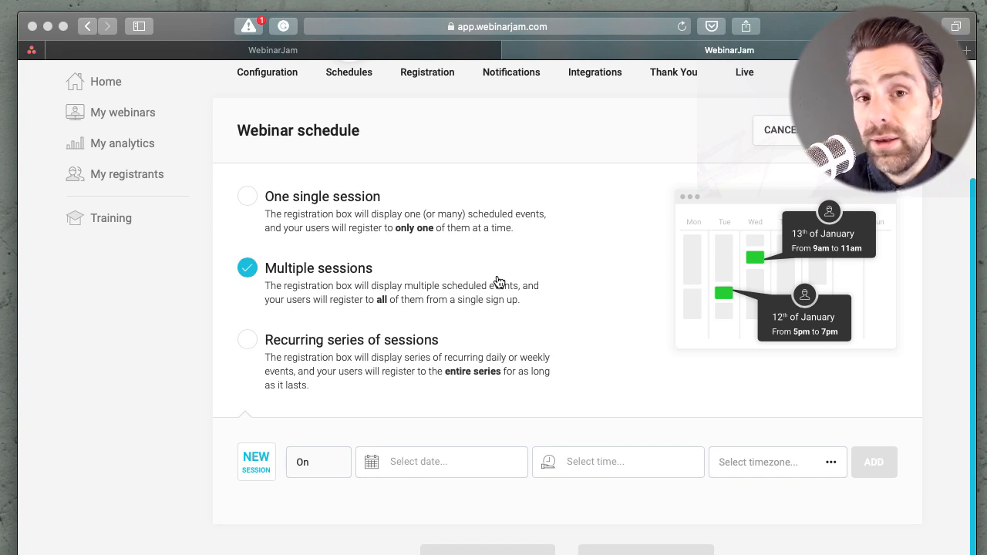
pyautogui.click(396, 353)
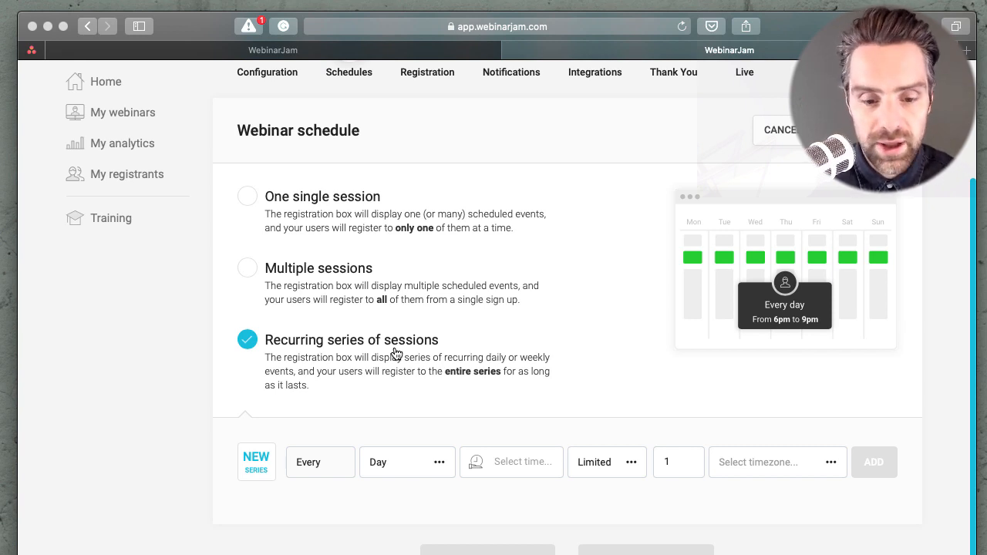
pyautogui.scroll(2, 395, 354)
pyautogui.click(329, 364)
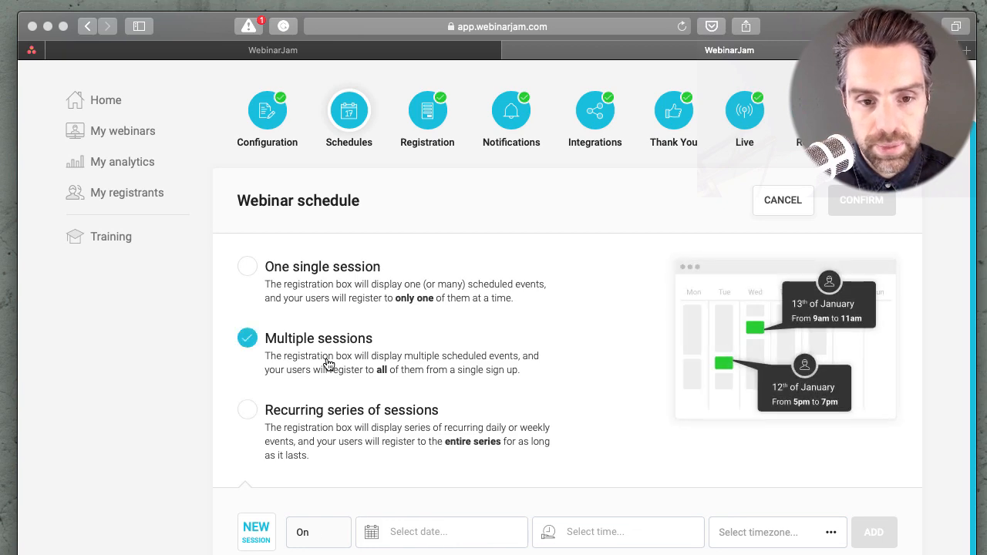
pyautogui.scroll(2, 328, 364)
pyautogui.click(434, 199)
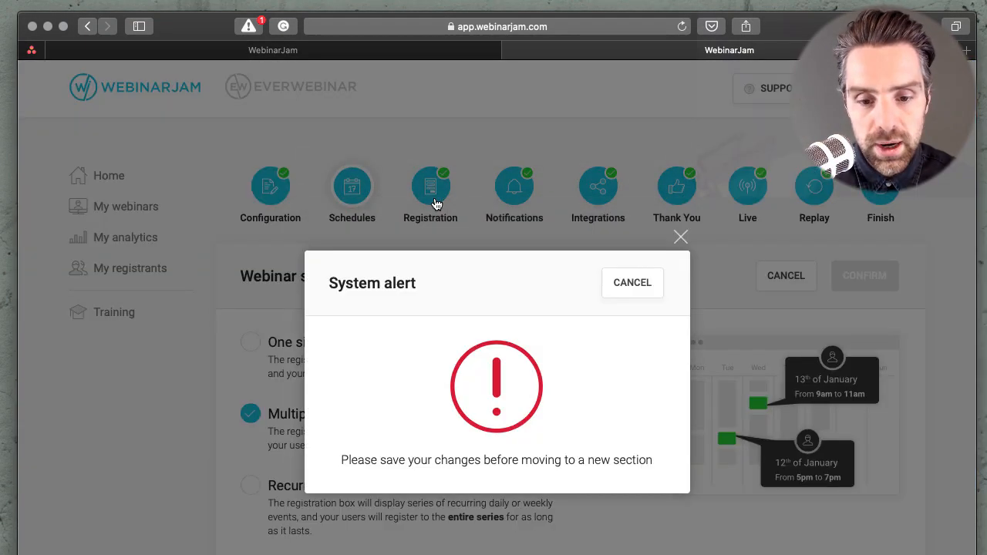
pyautogui.click(629, 287)
pyautogui.click(286, 364)
# Try to delete the 2020-04-08 session and delete the 2020-04-10 session from the webinar schedule.
pyautogui.scroll(-5, 287, 360)
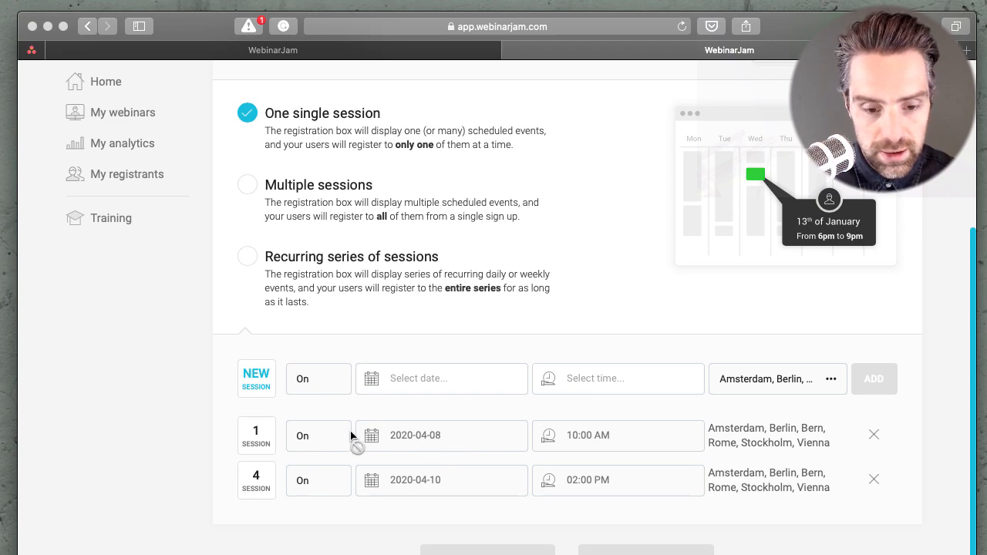
pyautogui.click(875, 436)
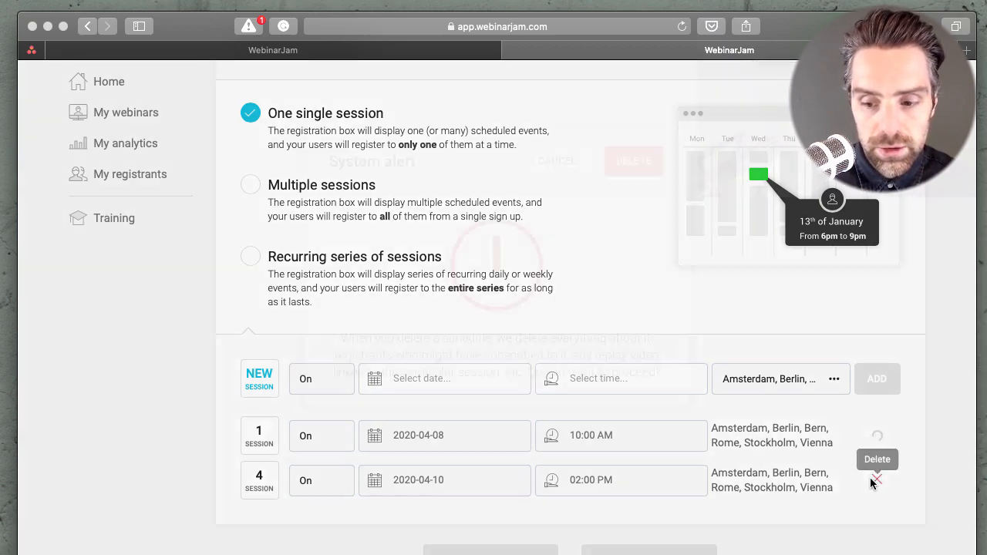
pyautogui.click(875, 479)
pyautogui.click(634, 268)
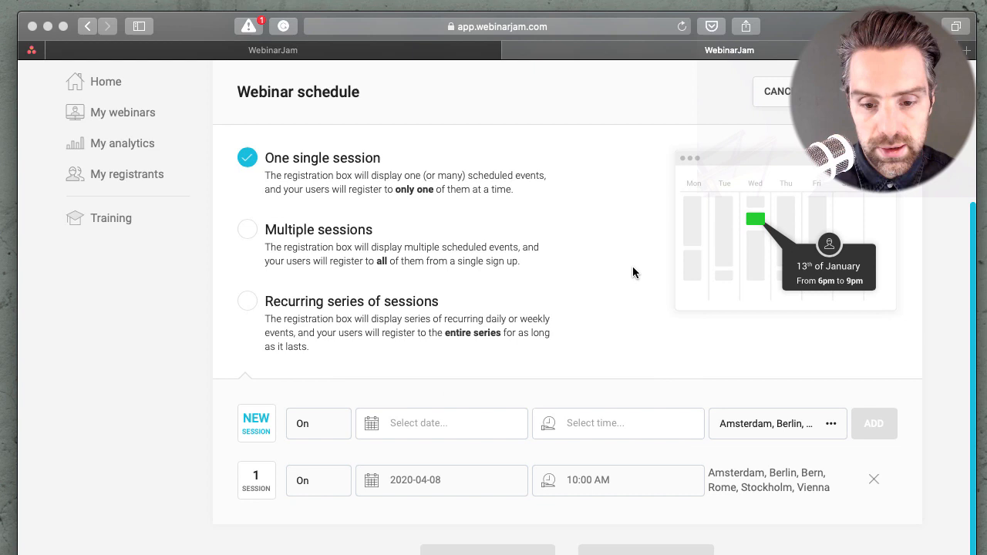
# Add a new session on 2020-04-22 at 10:00 AM in the Amsterdam, Berlin time zone to the schedule.
pyautogui.click(437, 425)
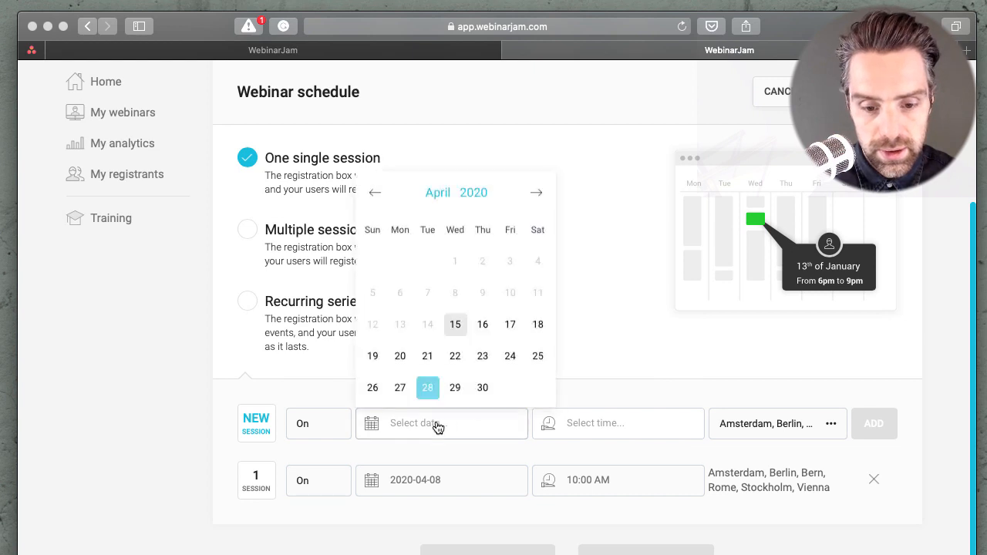
pyautogui.click(455, 356)
pyautogui.click(596, 437)
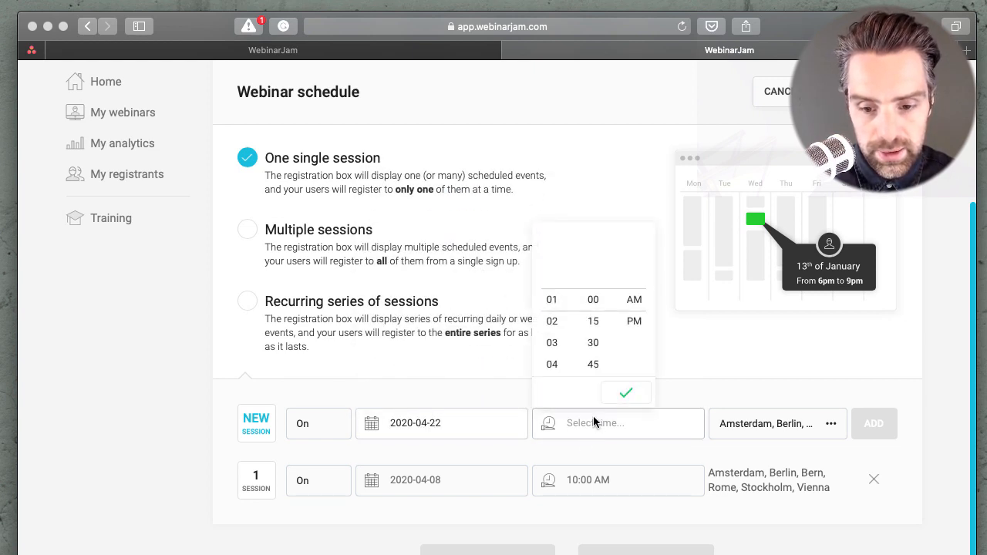
pyautogui.click(551, 302)
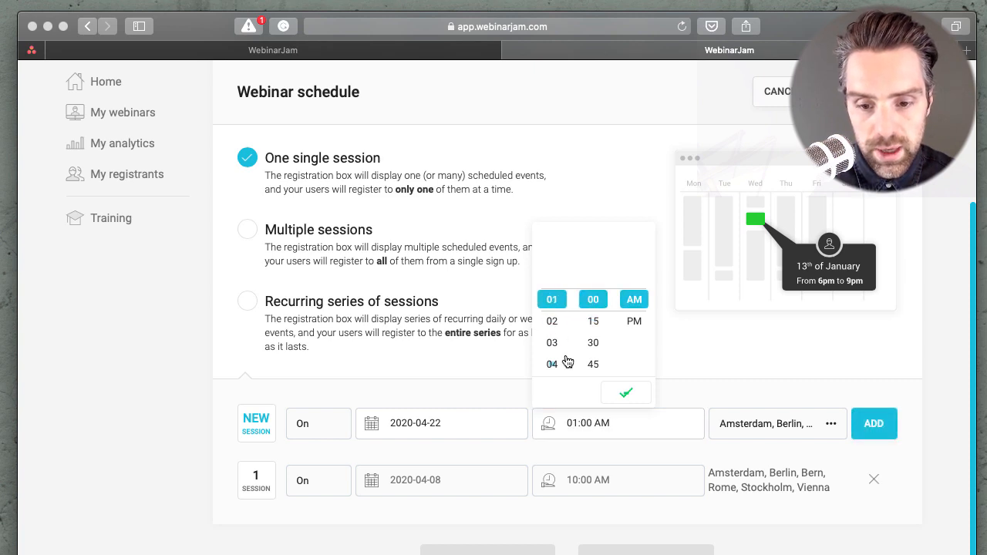
pyautogui.scroll(-4, 559, 339)
pyautogui.scroll(-5, 558, 340)
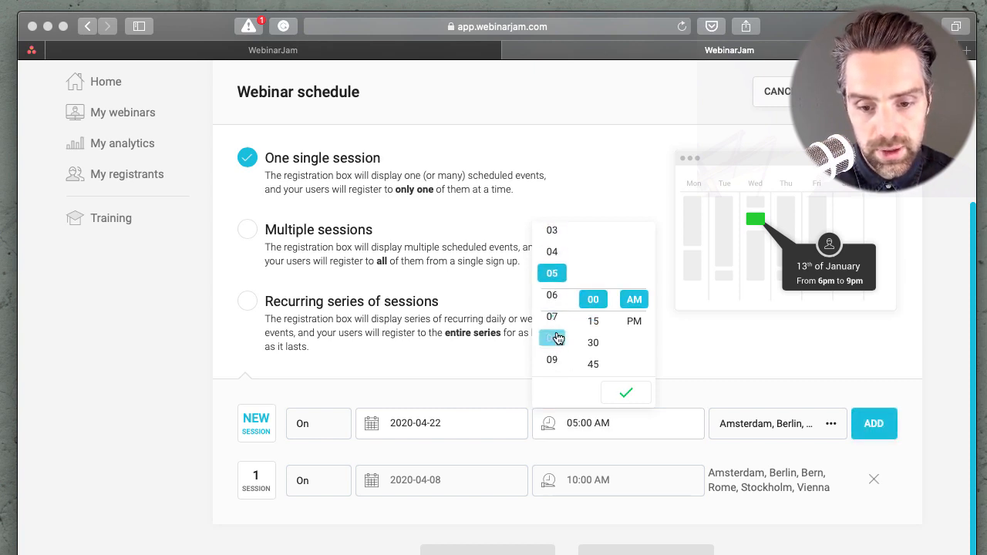
pyautogui.click(634, 395)
pyautogui.click(874, 427)
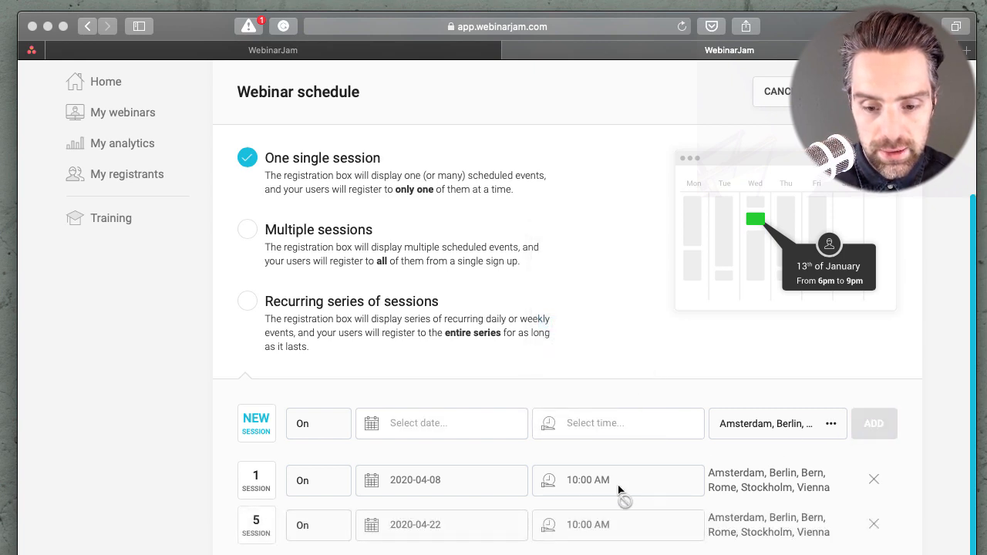
# Delete the 2020-04-08 session and confirm the webinar schedule.
pyautogui.scroll(-1, 617, 496)
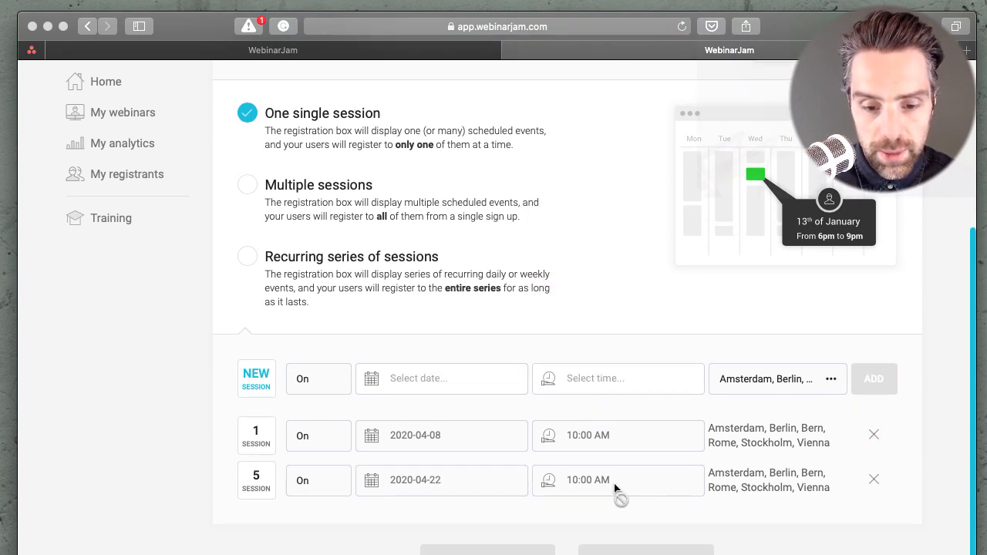
pyautogui.click(874, 435)
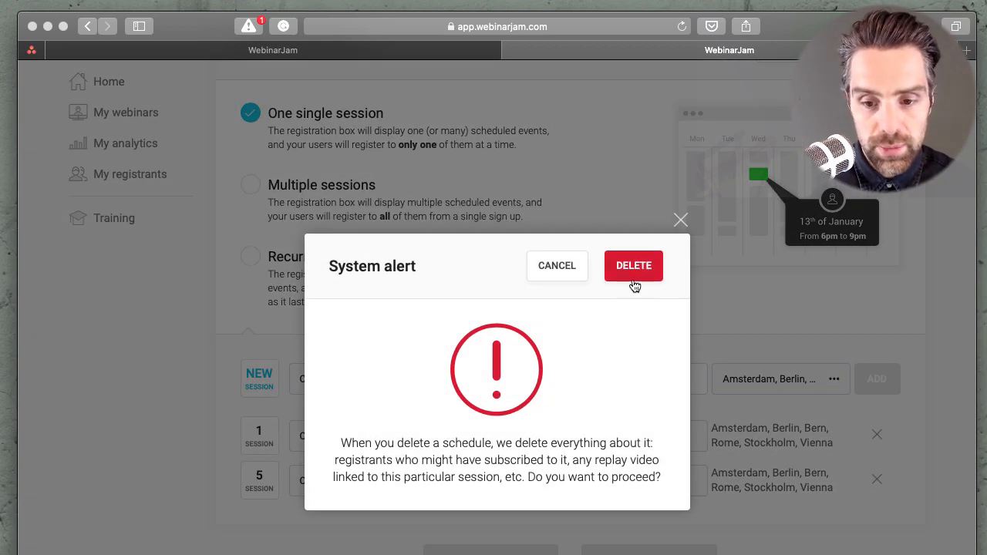
pyautogui.click(633, 284)
pyautogui.scroll(5, 674, 502)
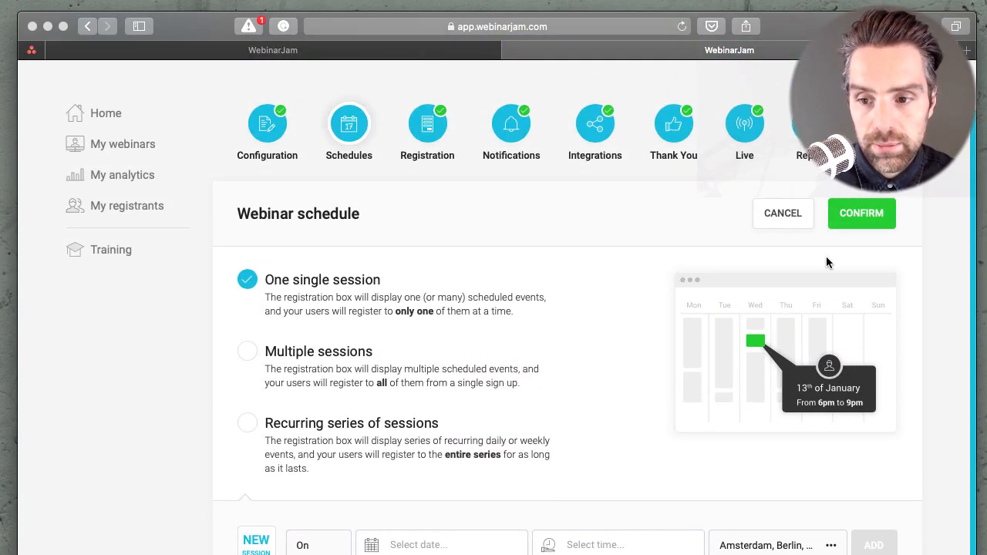
pyautogui.click(858, 216)
# Go on to the registration settings and browse the available registration page design templates.
pyautogui.click(640, 359)
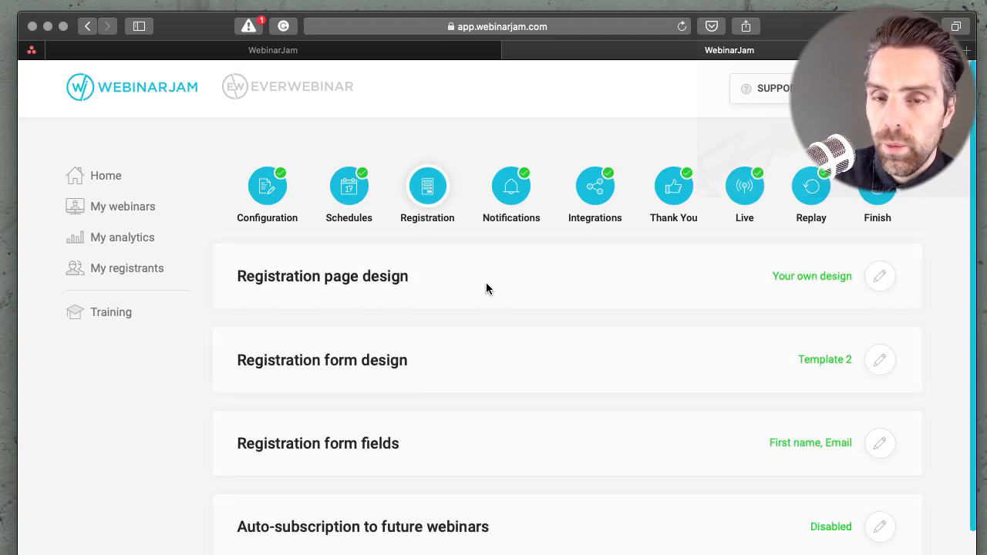
pyautogui.scroll(-1, 486, 288)
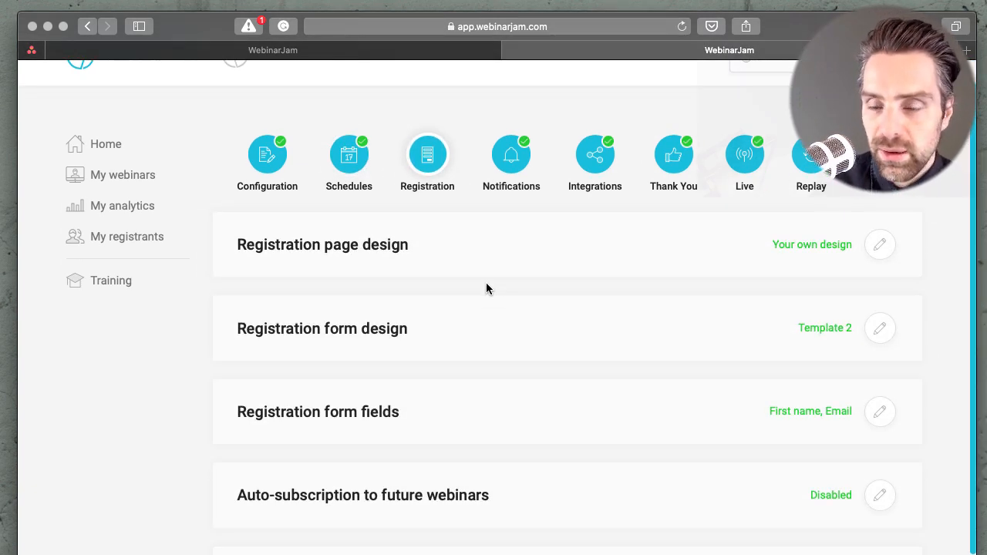
pyautogui.scroll(1, 486, 288)
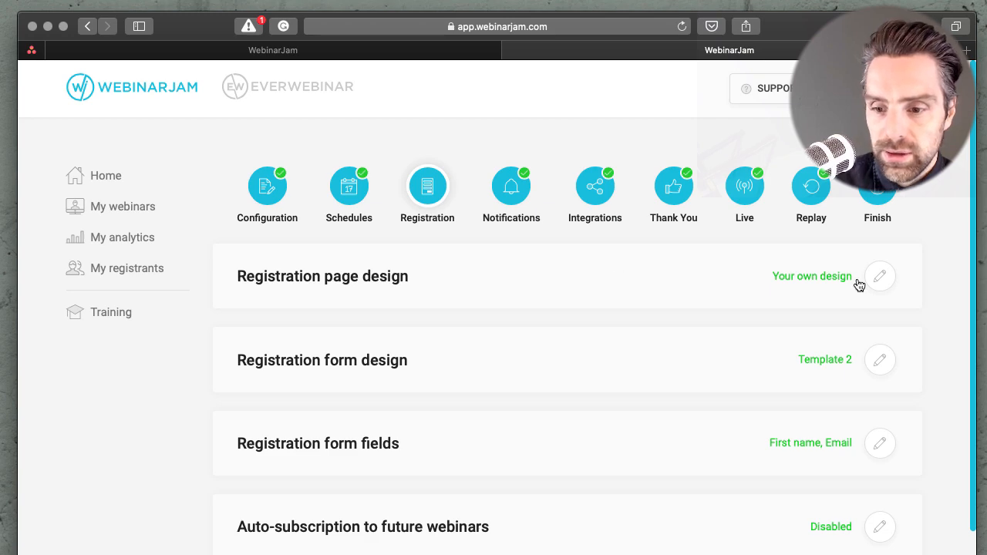
pyautogui.click(883, 287)
pyautogui.scroll(-3, 562, 307)
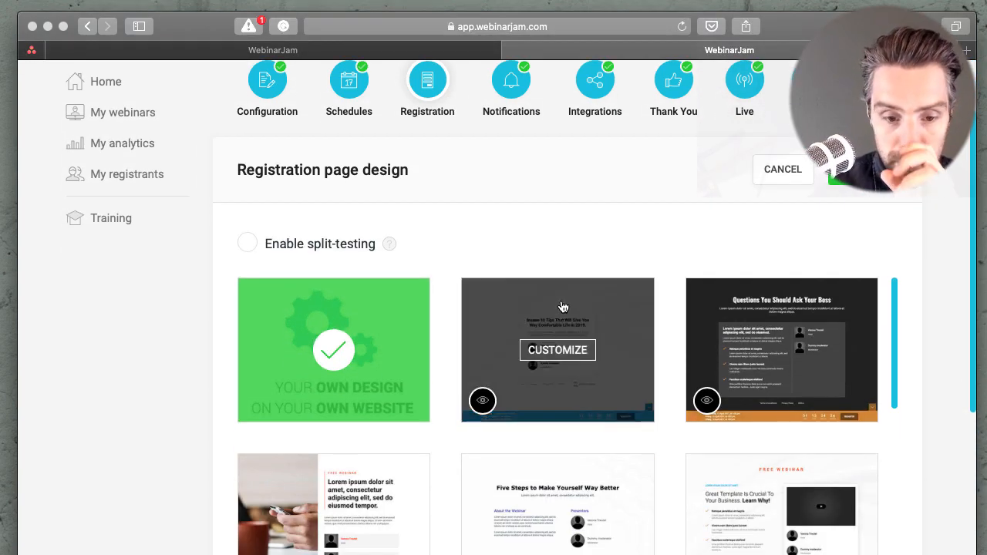
pyautogui.scroll(-5, 591, 230)
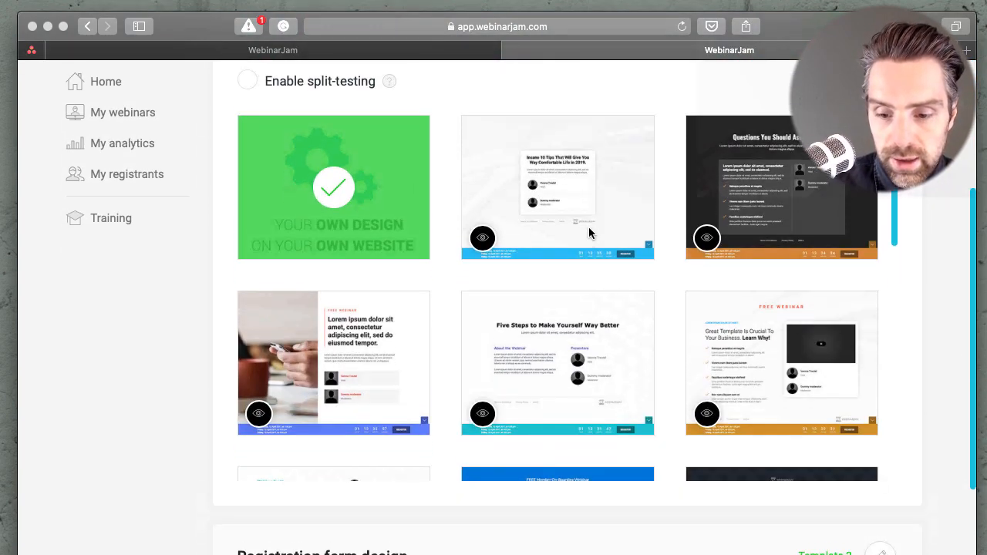
pyautogui.scroll(-8, 607, 333)
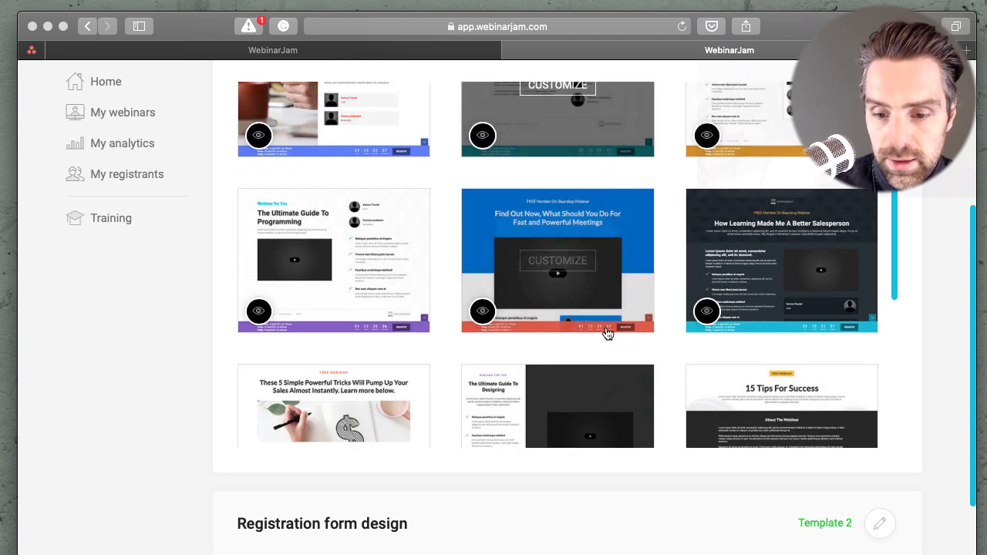
pyautogui.scroll(-2, 591, 322)
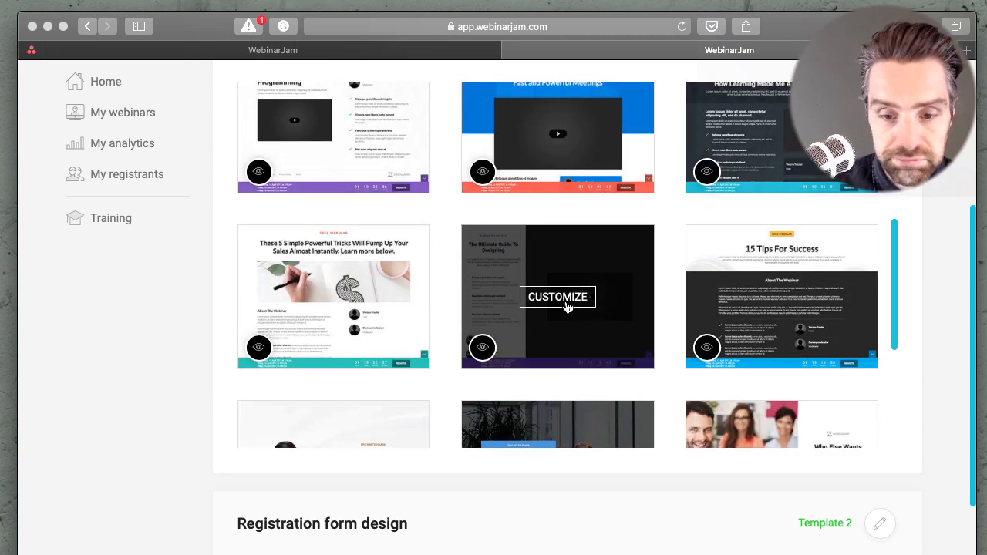
# Start customizing the "The Ultimate Guide To Designing" registration page template and open its video settings.
pyautogui.click(558, 297)
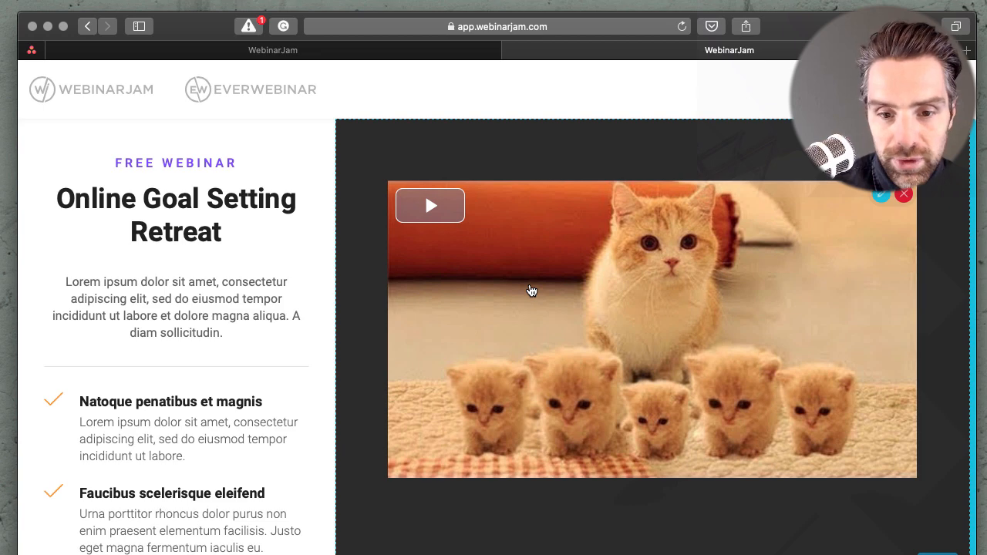
pyautogui.click(881, 195)
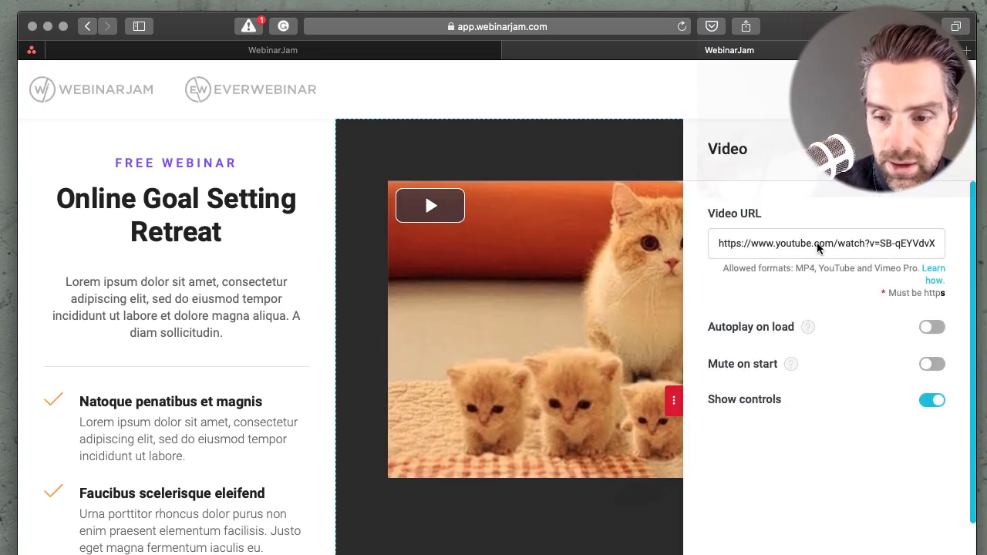
pyautogui.scroll(-3, 161, 379)
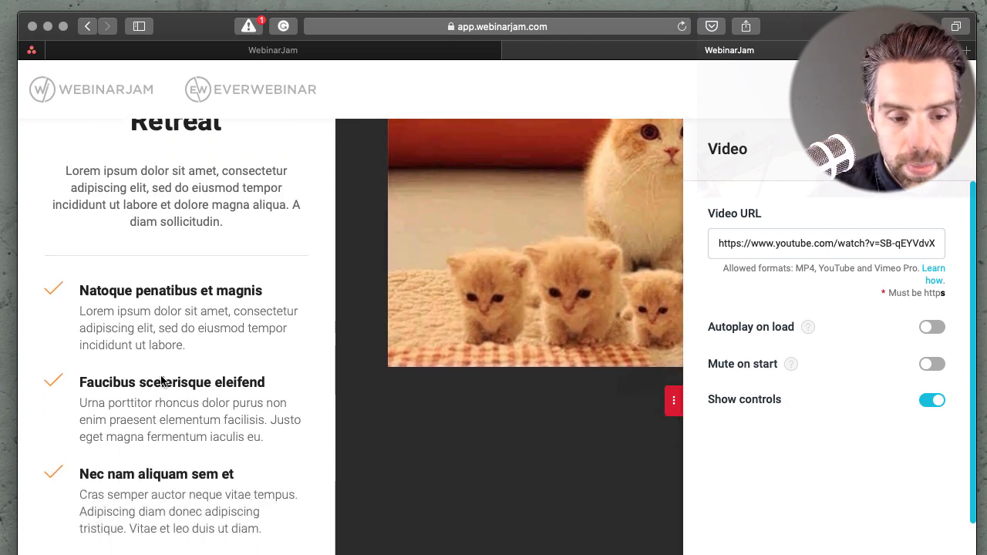
# Generate a preview of the customized registration page and open it in a new browser tab.
pyautogui.scroll(5, 161, 377)
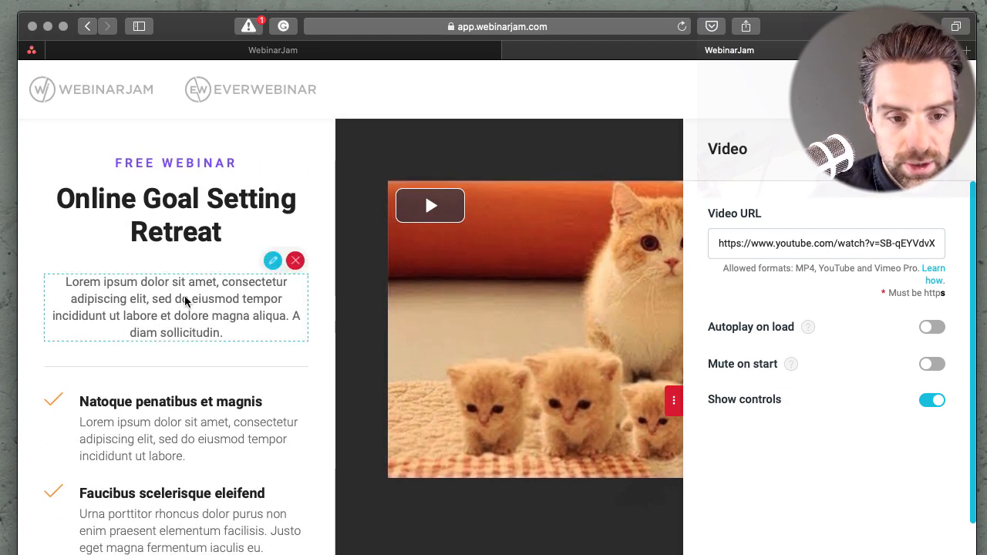
pyautogui.click(943, 91)
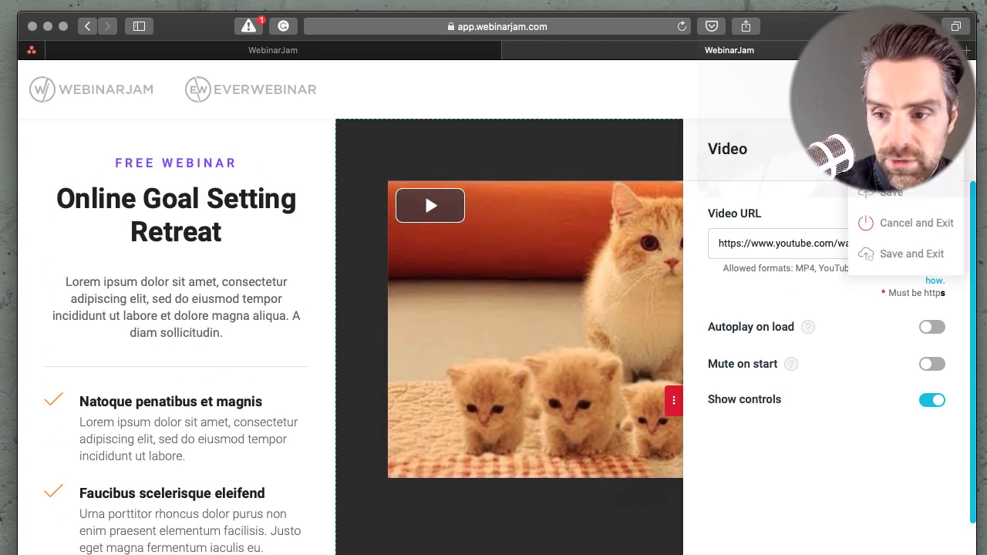
pyautogui.click(899, 192)
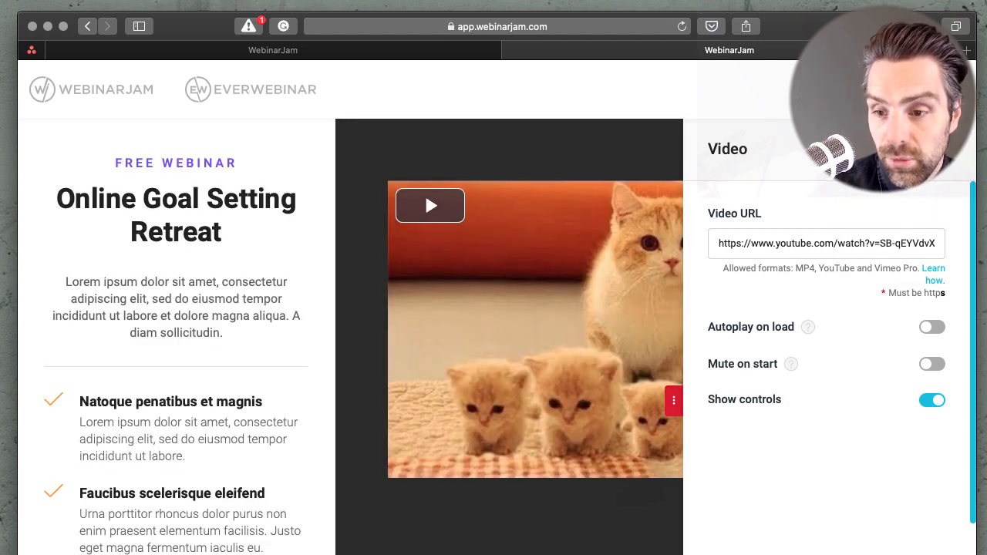
pyautogui.click(943, 90)
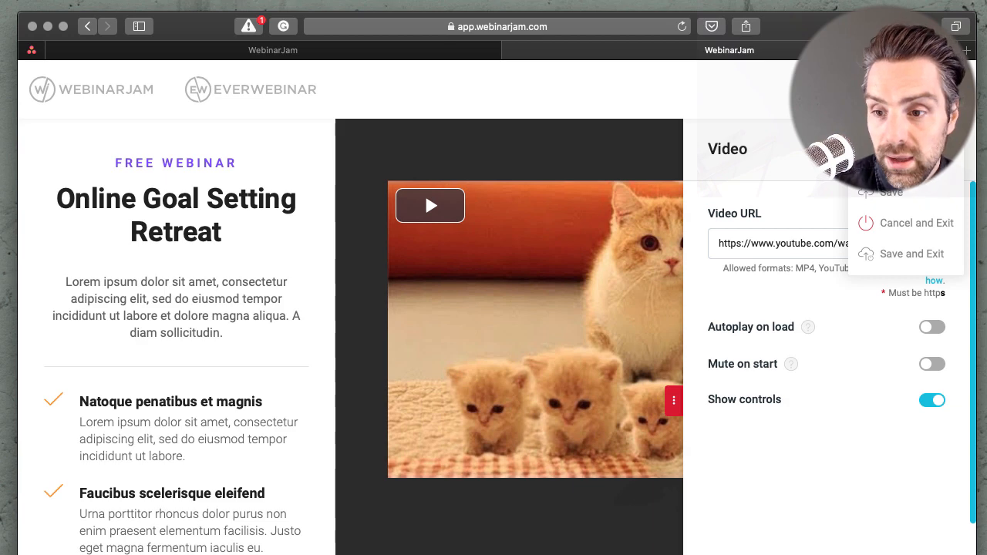
pyautogui.click(899, 161)
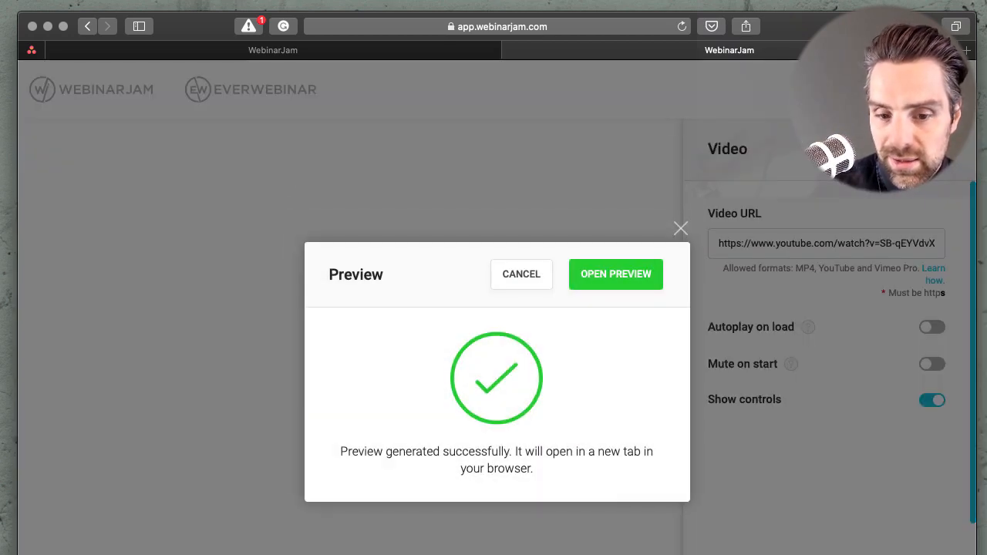
pyautogui.click(613, 284)
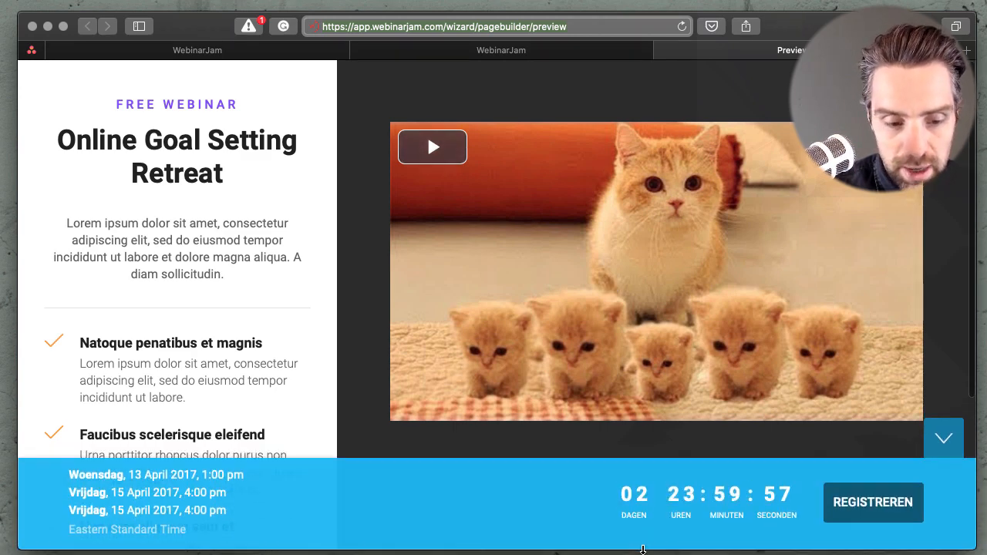
# Review the registration page preview from the headline down to the host section, including the registration bar, and close the preview.
pyautogui.moveTo(643, 551); pyautogui.dragTo(642, 554)
pyautogui.scroll(-3, 253, 430)
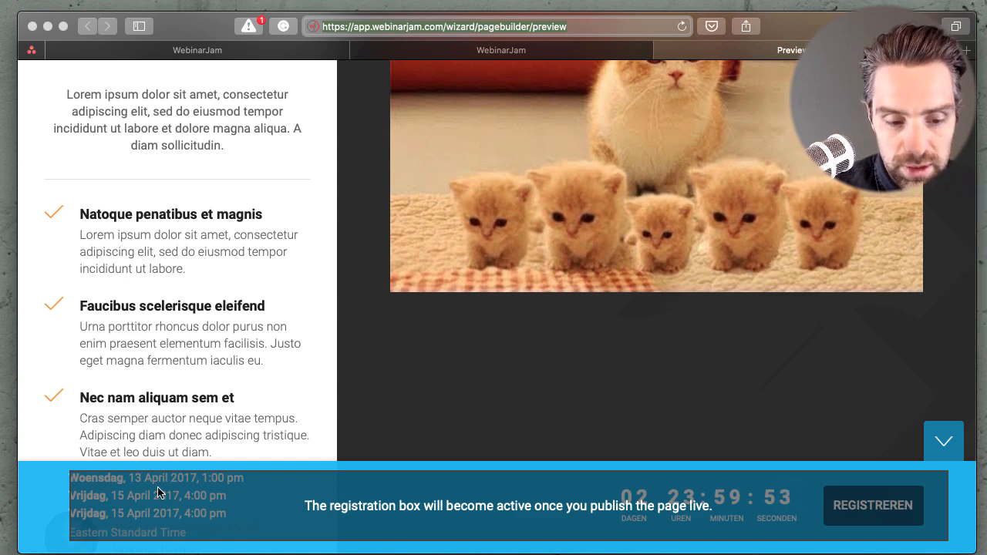
pyautogui.scroll(-2, 159, 386)
pyautogui.scroll(4, 161, 388)
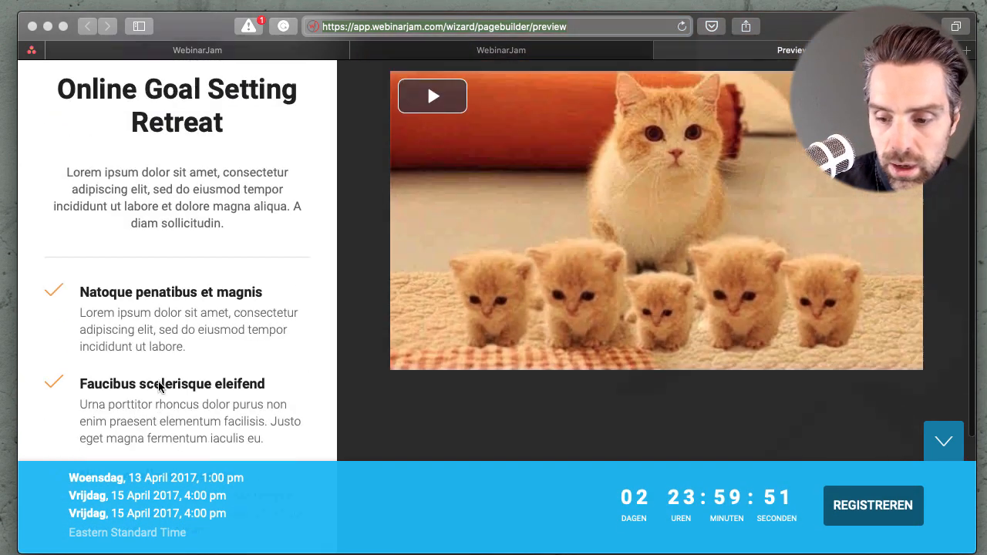
pyautogui.scroll(2, 159, 387)
pyautogui.click(881, 504)
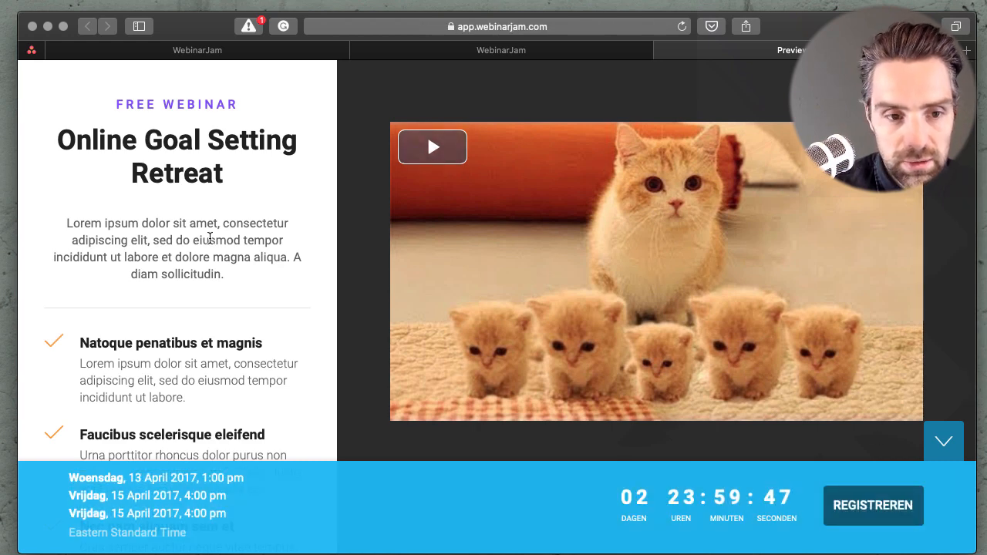
pyautogui.scroll(-3, 654, 277)
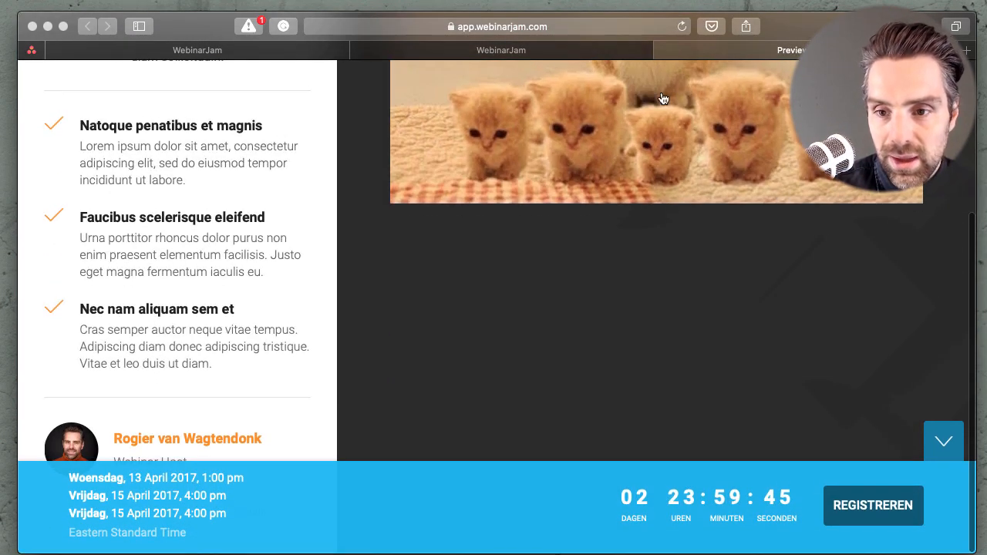
pyautogui.click(661, 51)
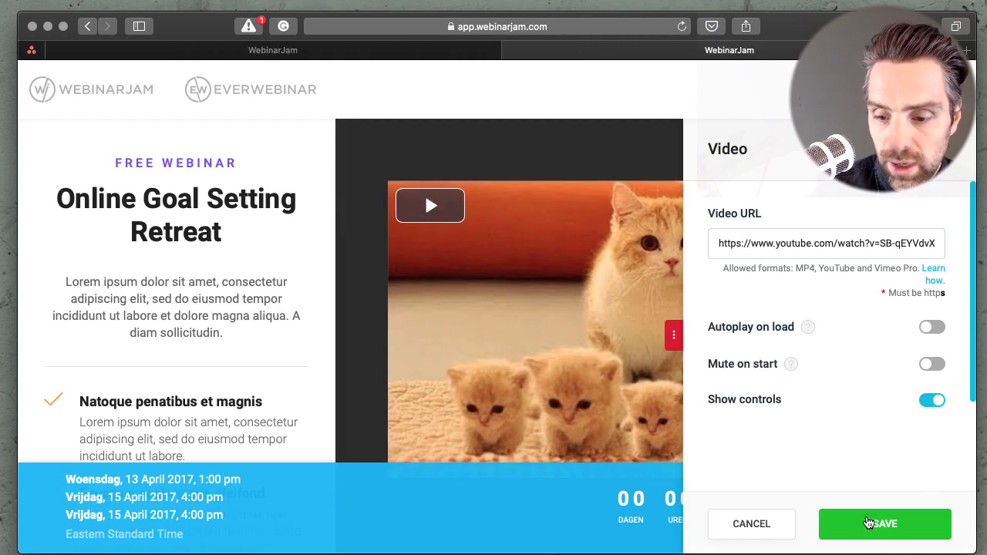
# Cancel the video settings and exit the page builder without saving the customization.
pyautogui.click(772, 521)
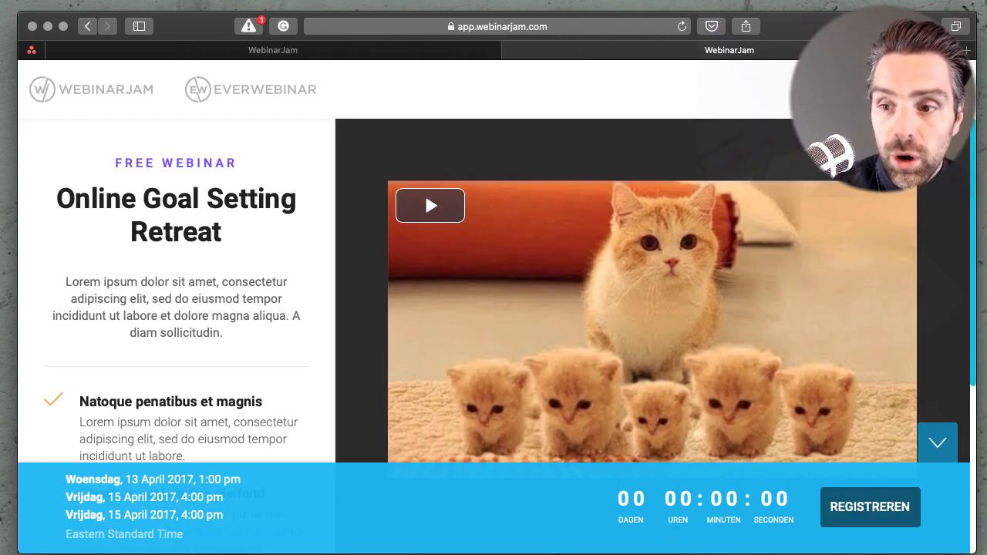
pyautogui.click(932, 90)
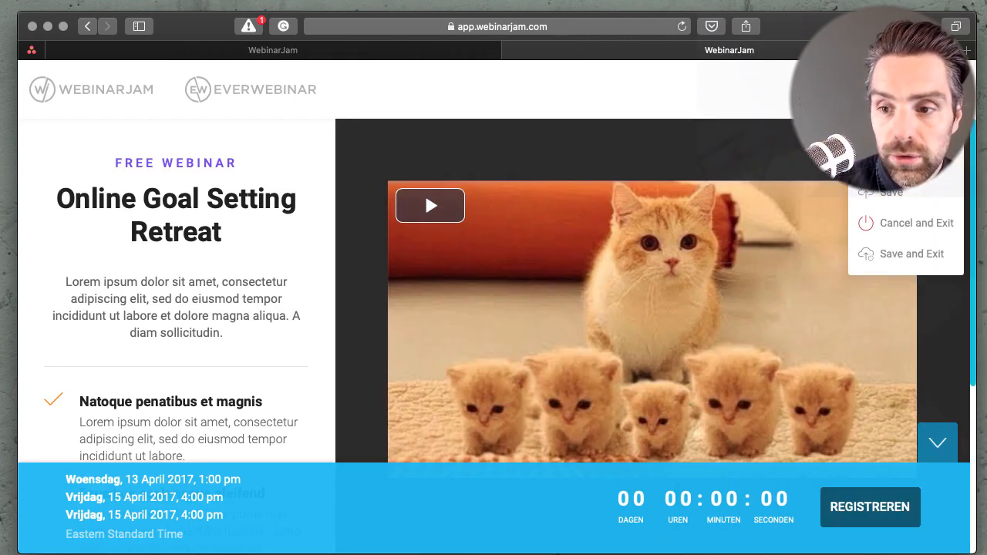
pyautogui.click(908, 225)
pyautogui.click(642, 211)
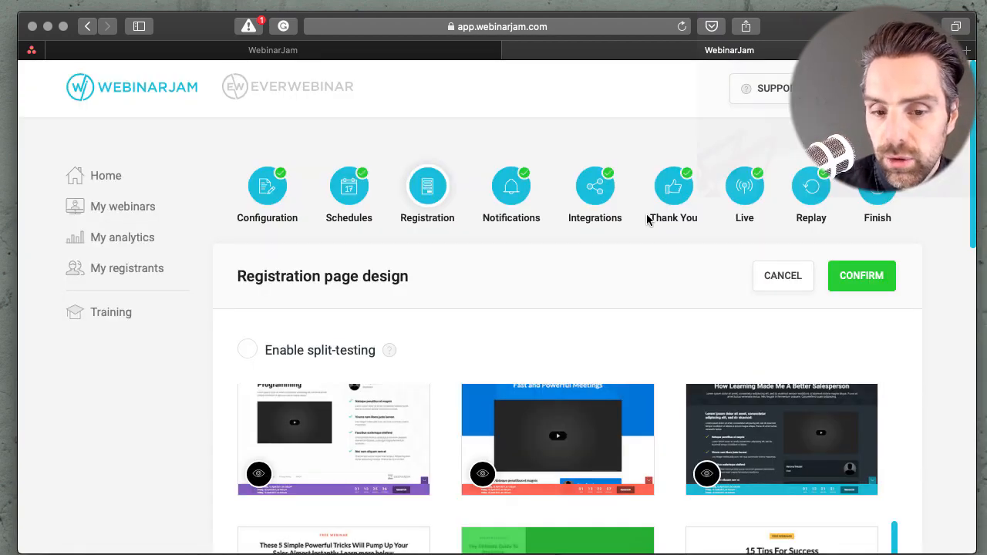
# Browse the page templates, view the website URL setting of the "Your own design on your own website" option, and close it.
pyautogui.scroll(-3, 483, 311)
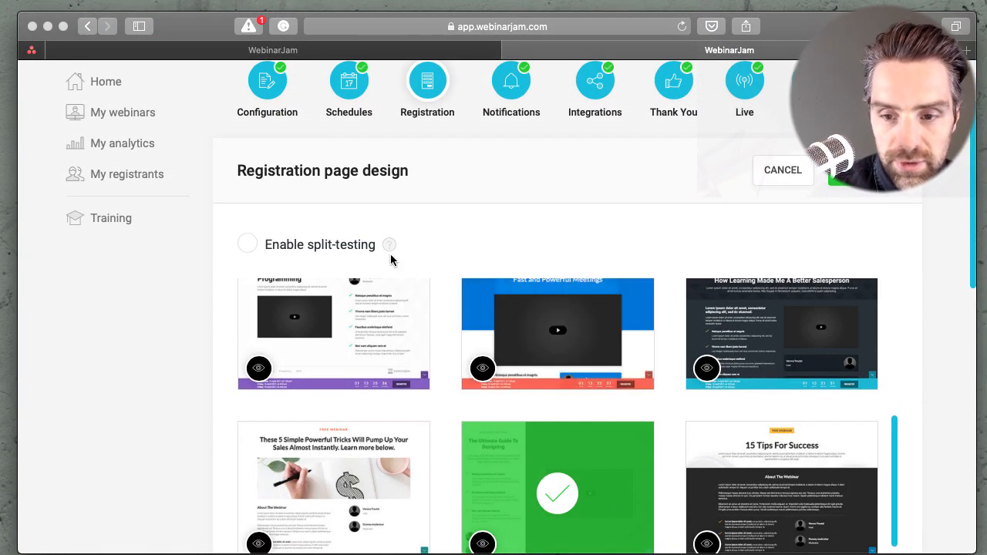
pyautogui.scroll(3, 487, 223)
pyautogui.scroll(-2, 463, 270)
pyautogui.scroll(-3, 433, 312)
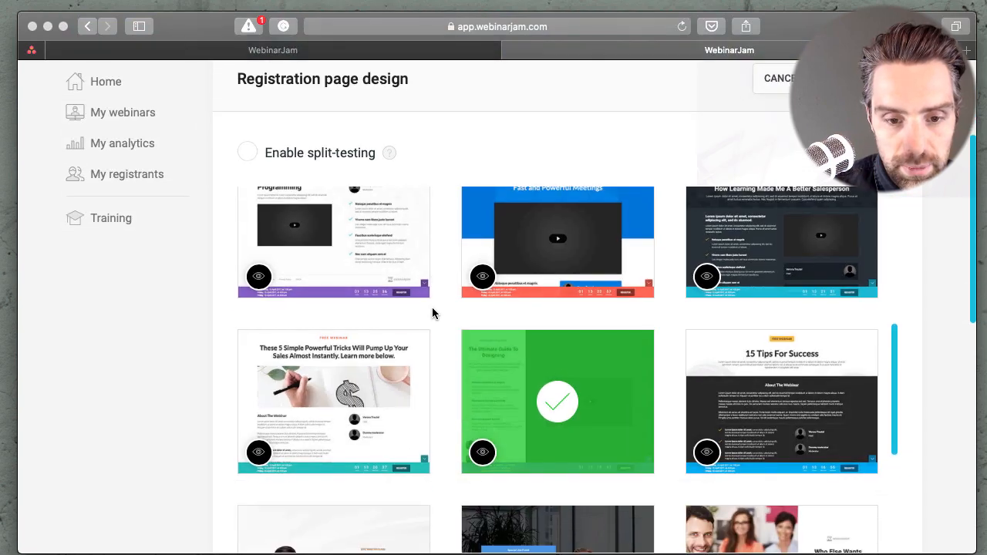
pyautogui.scroll(5, 403, 280)
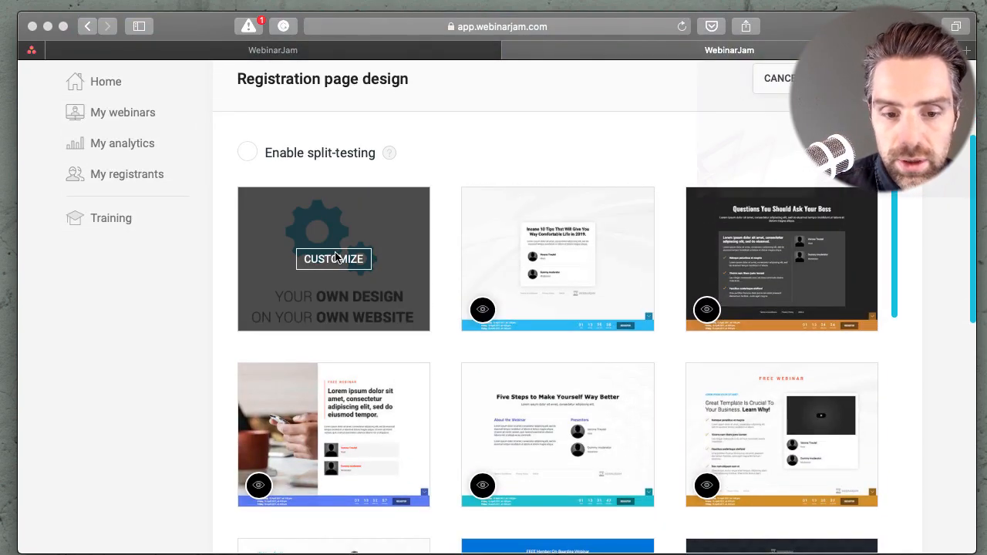
pyautogui.click(334, 260)
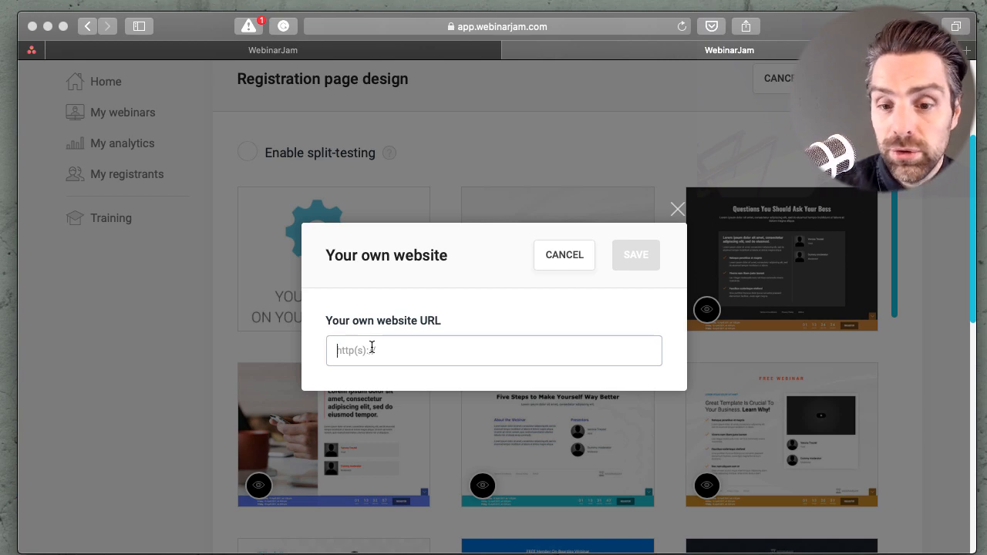
pyautogui.click(677, 210)
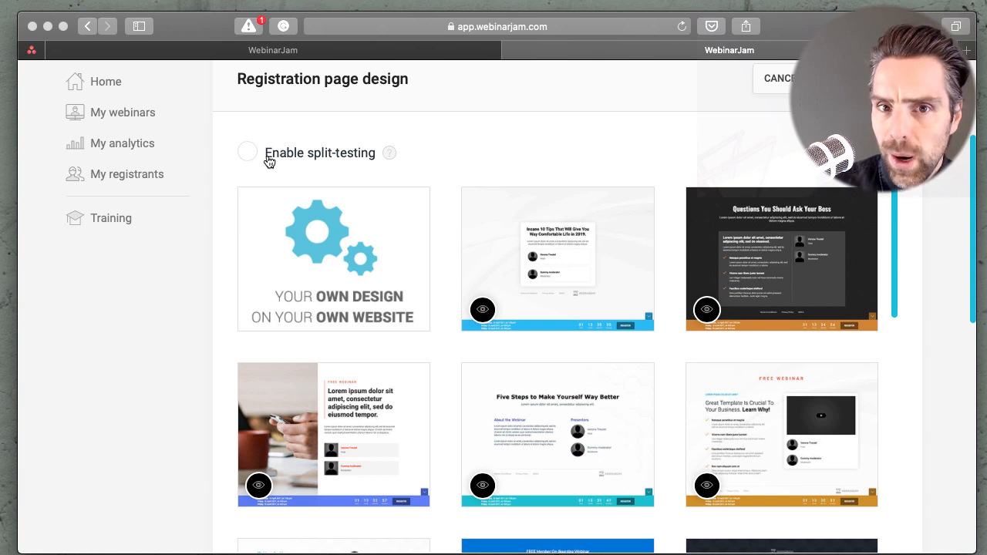
# Enable split-testing for the registration page design and switch it off again.
pyautogui.scroll(2, 267, 159)
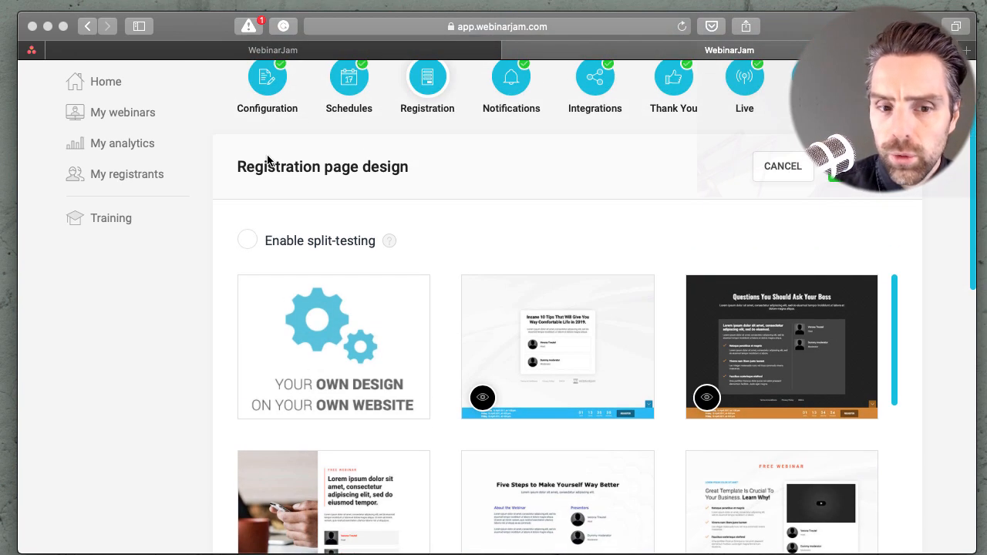
pyautogui.click(248, 241)
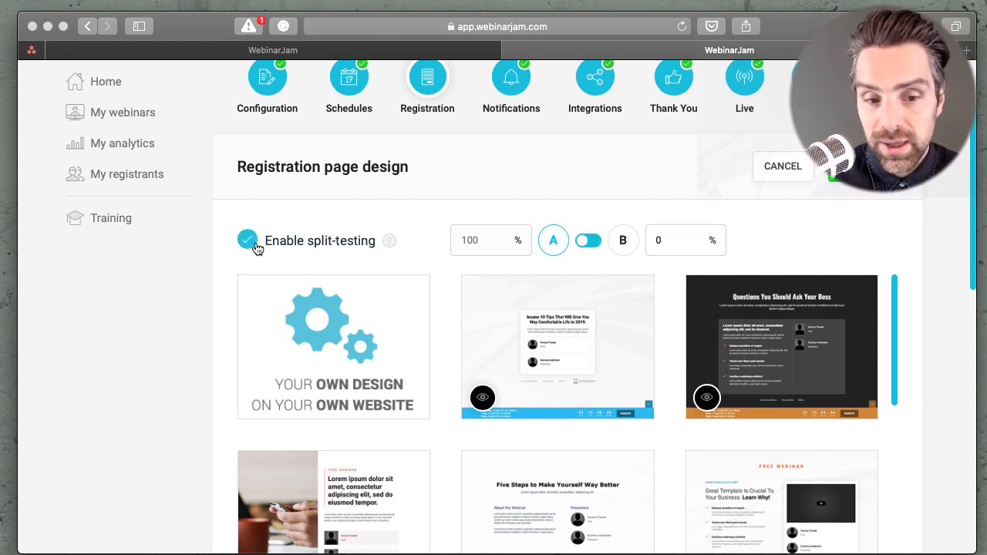
pyautogui.click(249, 240)
# Confirm the registration page design and open the registration form design templates.
pyautogui.scroll(-5, 524, 220)
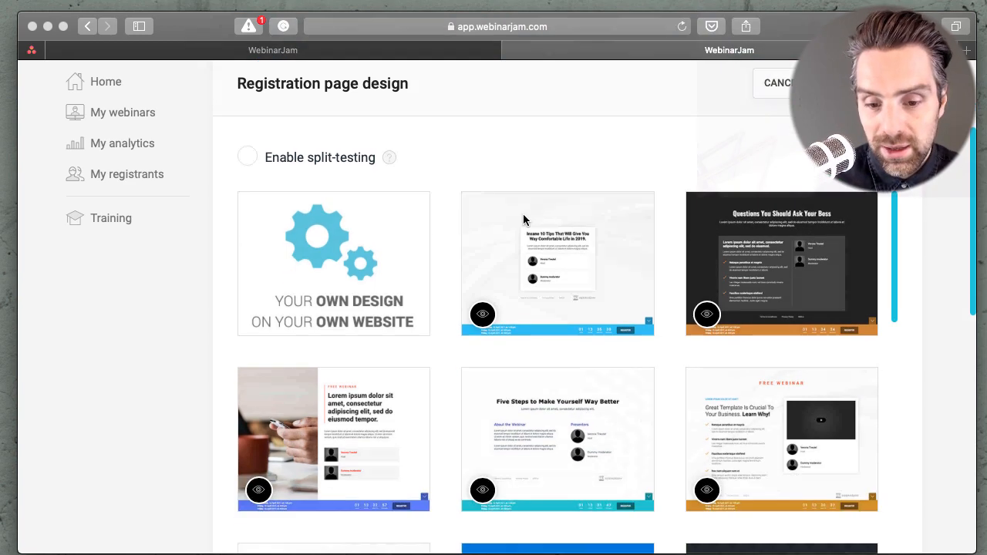
pyautogui.scroll(5, 524, 221)
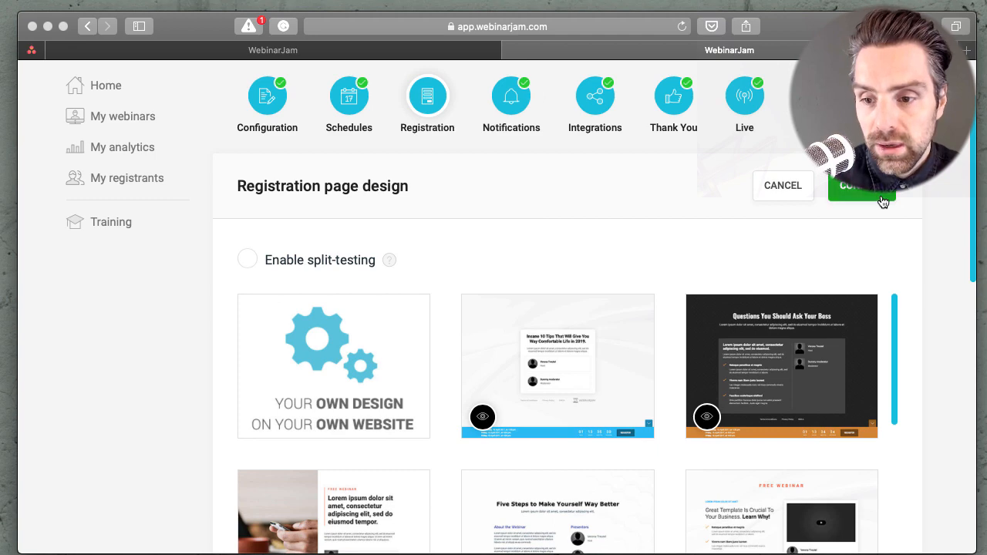
pyautogui.click(884, 201)
pyautogui.scroll(-1, 519, 279)
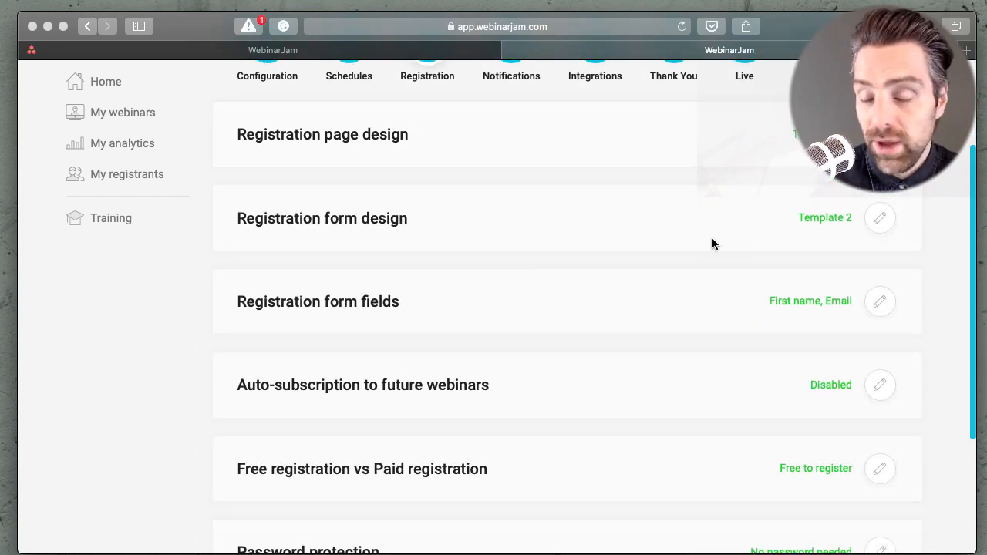
pyautogui.click(878, 222)
pyautogui.scroll(-2, 568, 228)
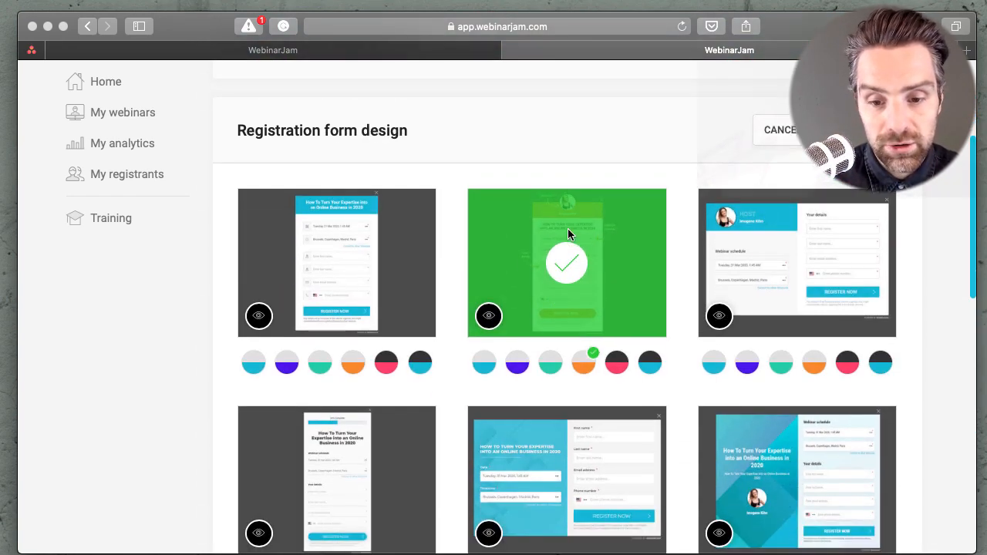
# Preview the selected orange registration form template down to its registration button and close the preview.
pyautogui.click(489, 314)
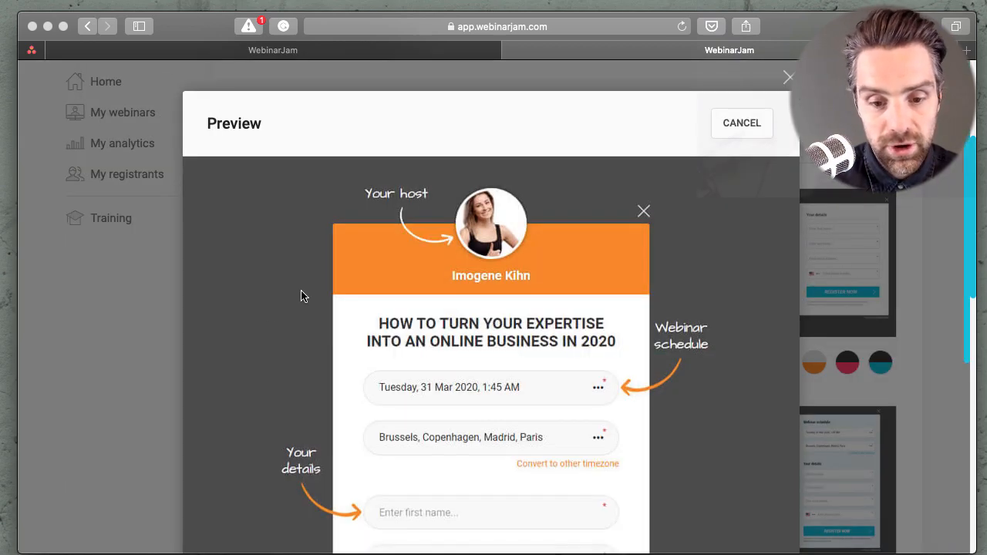
pyautogui.scroll(-5, 267, 311)
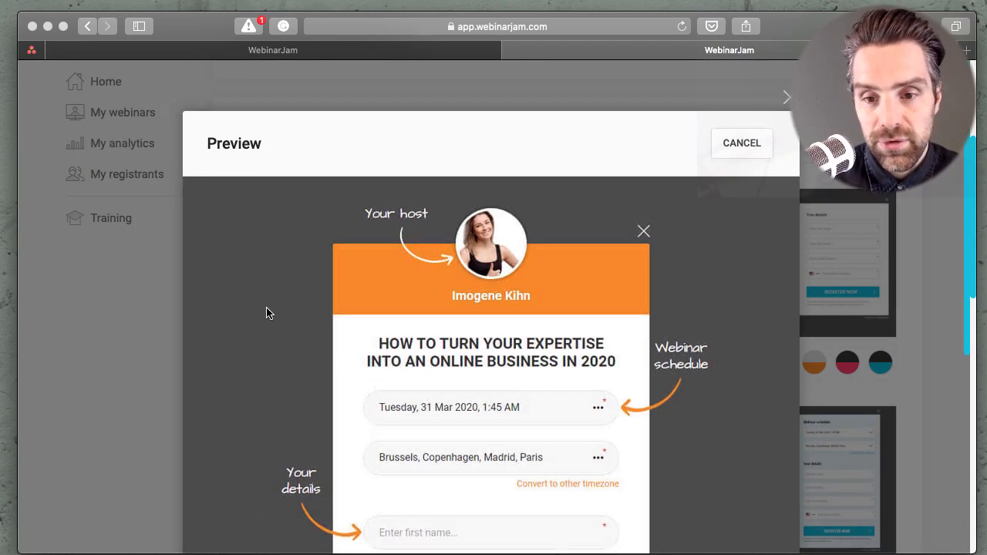
pyautogui.click(738, 129)
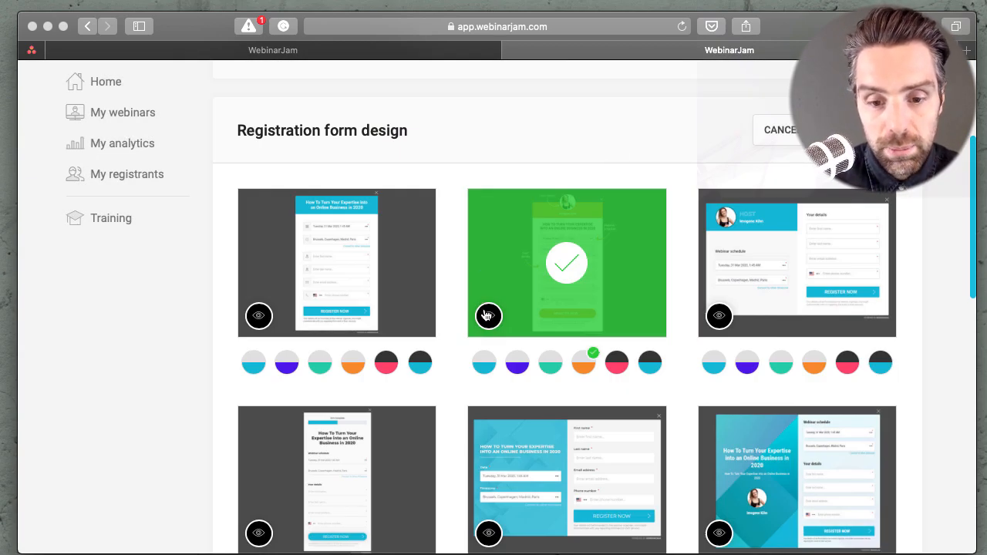
pyautogui.click(487, 316)
pyautogui.scroll(-3, 326, 359)
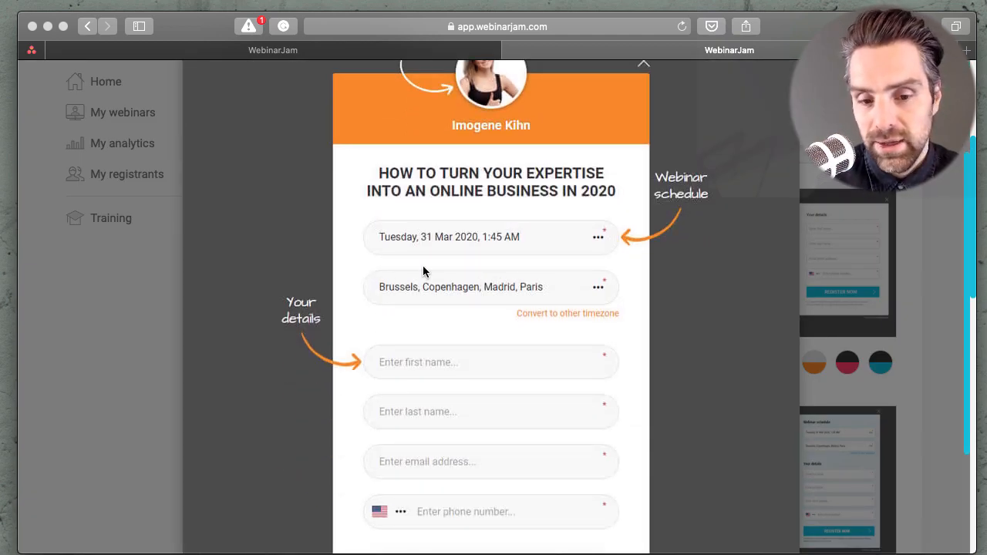
pyautogui.scroll(-3, 473, 287)
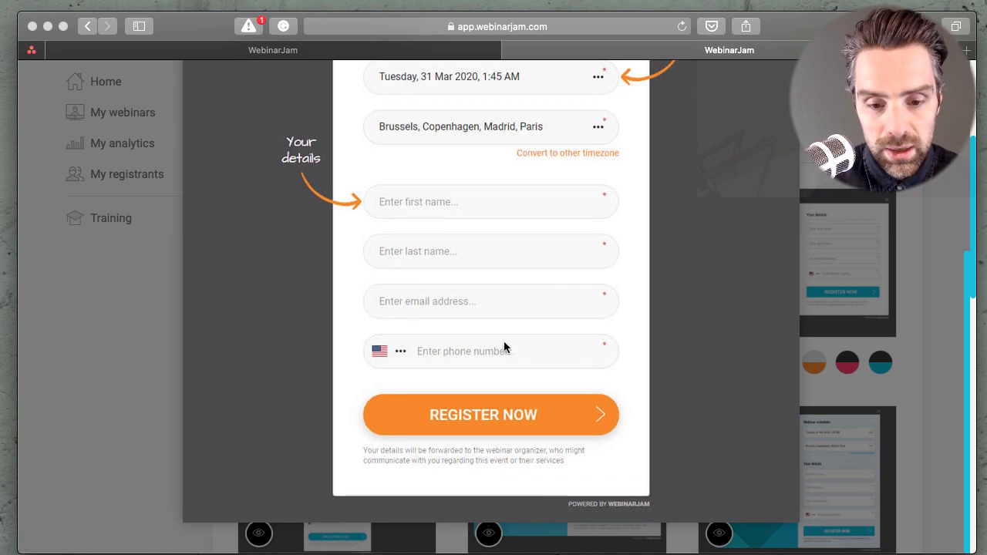
pyautogui.scroll(5, 399, 361)
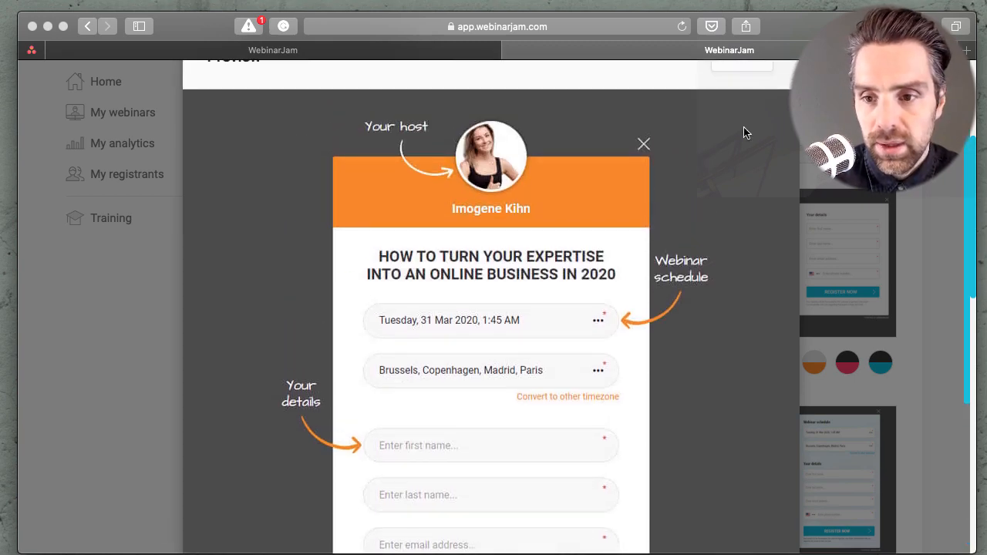
pyautogui.scroll(2, 744, 132)
pyautogui.click(746, 135)
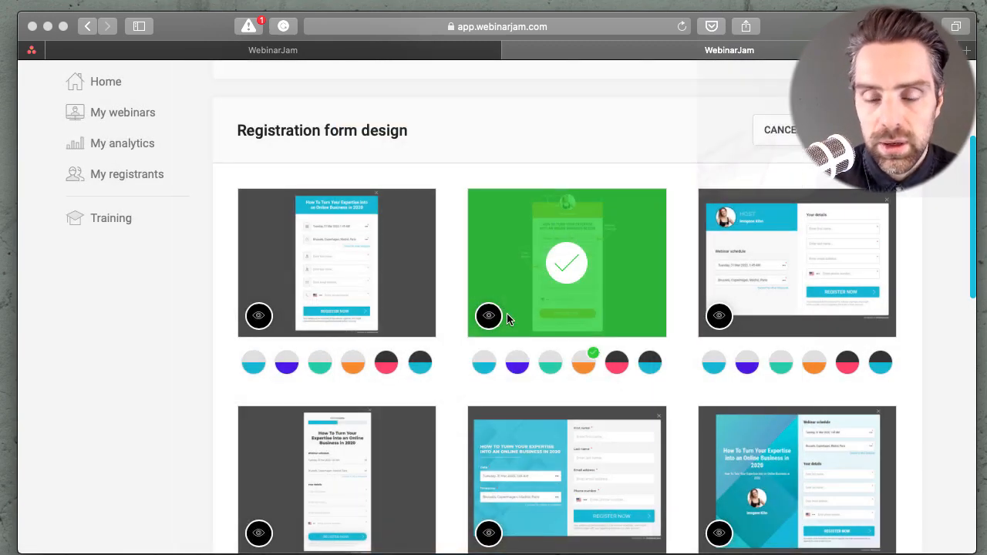
# Preview the two-column registration form template that shows the host and webinar schedule beside the registrant details.
pyautogui.scroll(-1, 507, 320)
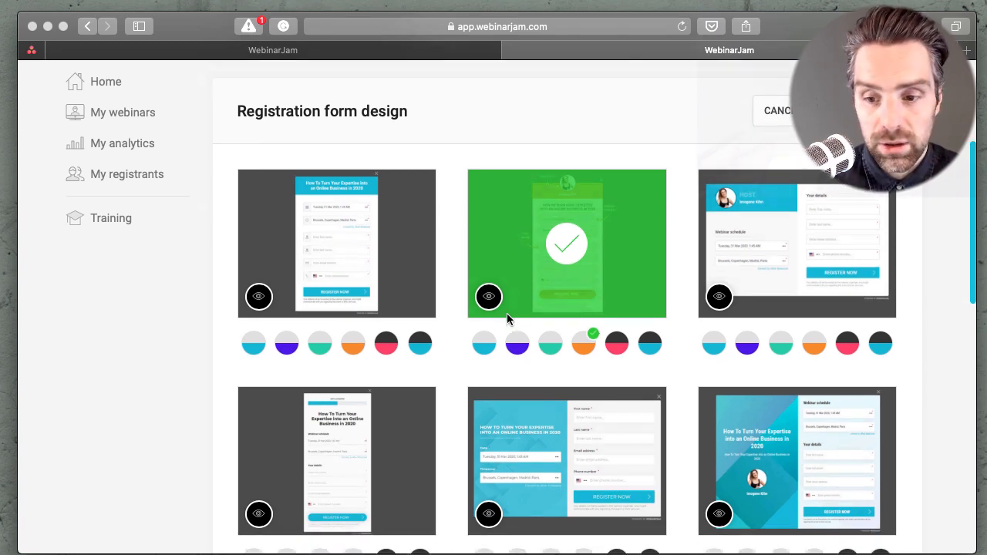
pyautogui.click(717, 292)
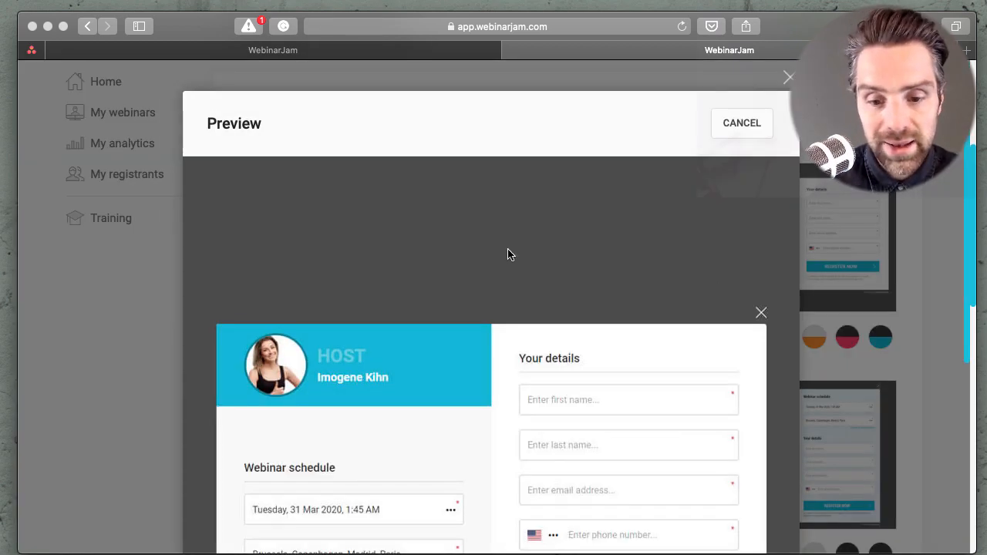
pyautogui.scroll(-3, 507, 255)
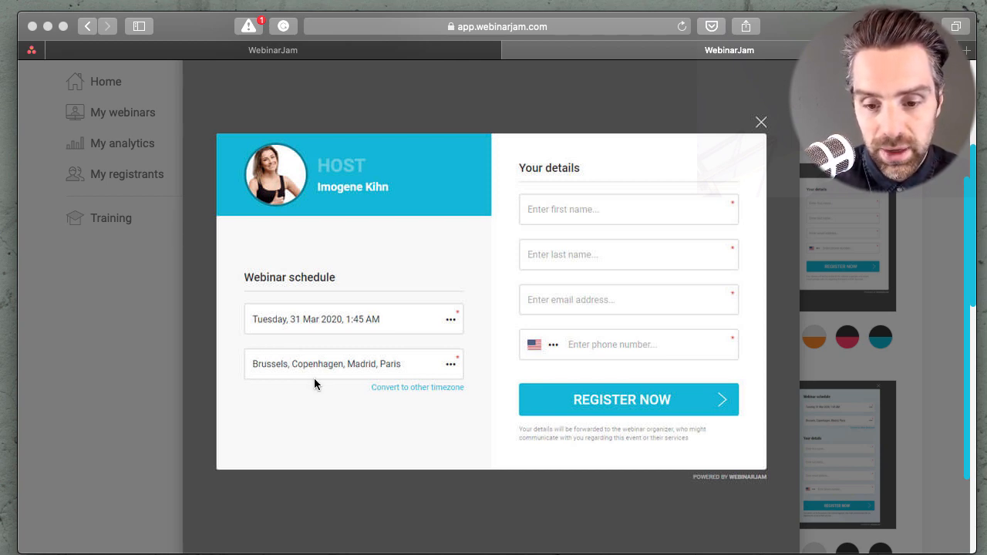
# Close the two-column template preview and confirm the registration form design.
pyautogui.click(762, 123)
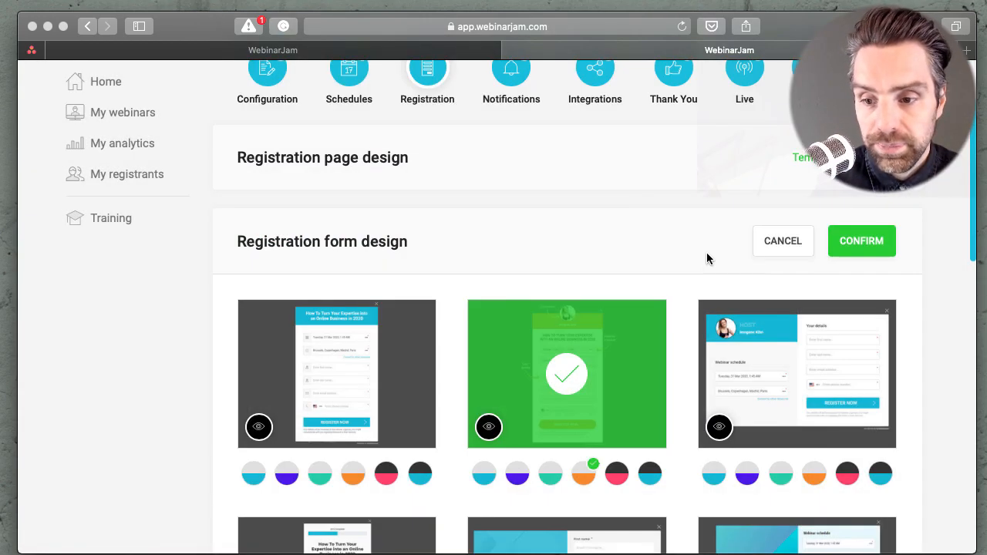
pyautogui.scroll(-1, 708, 259)
pyautogui.click(862, 209)
# Review the available registration form fields and their mandatory settings, and leave without changing them.
pyautogui.scroll(-2, 549, 272)
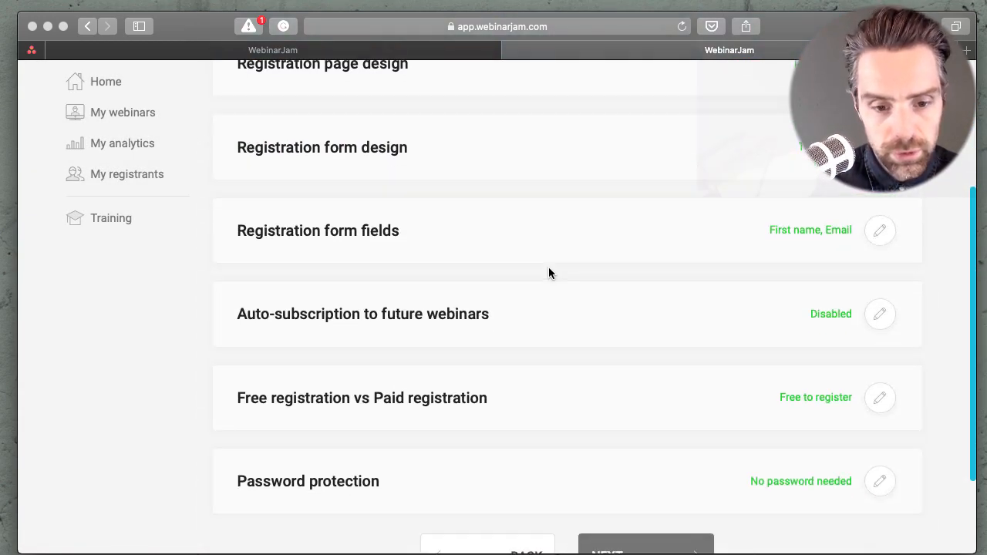
pyautogui.click(880, 230)
pyautogui.scroll(-2, 507, 338)
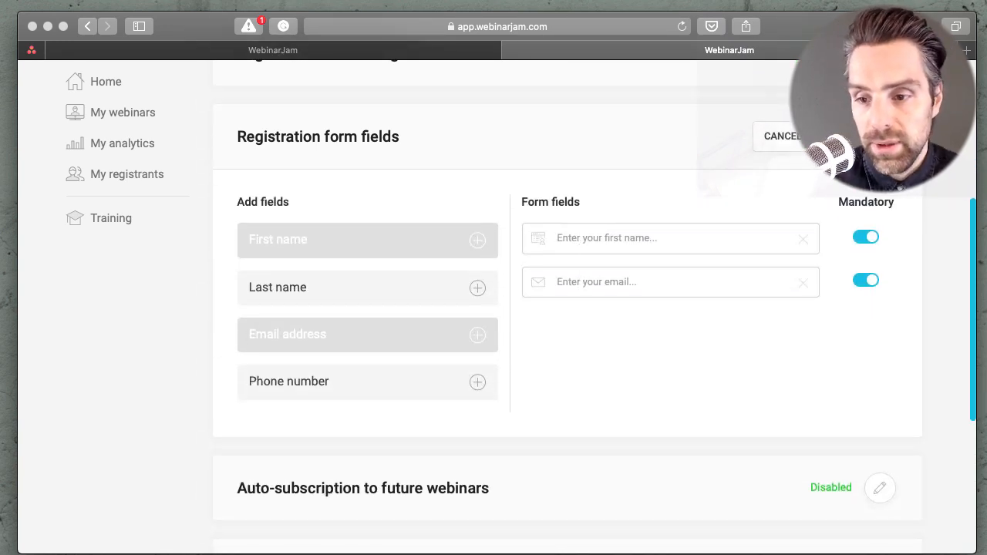
pyautogui.click(782, 136)
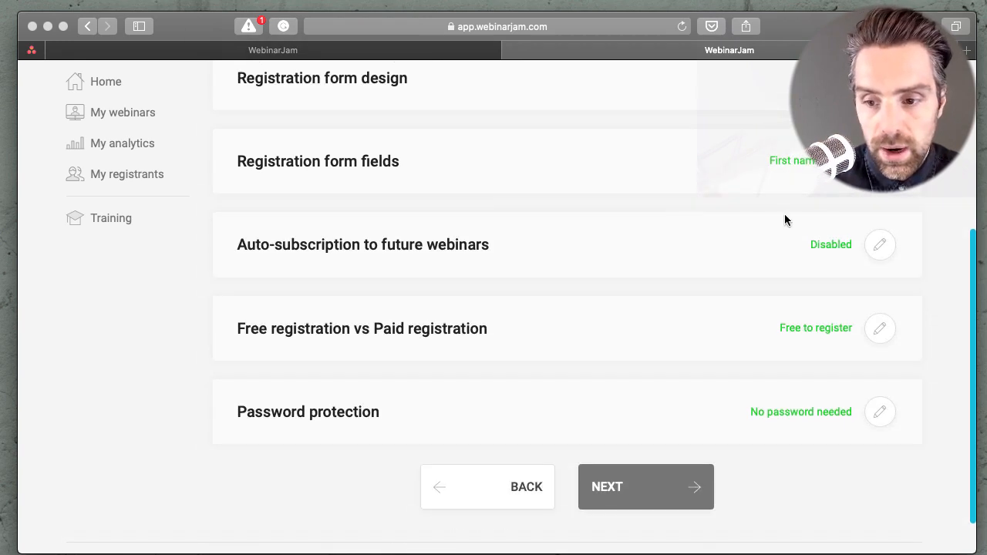
# Continue to the Notifications section, review the email gateway options and close them without changing the gateway.
pyautogui.scroll(-1, 703, 315)
pyautogui.click(654, 483)
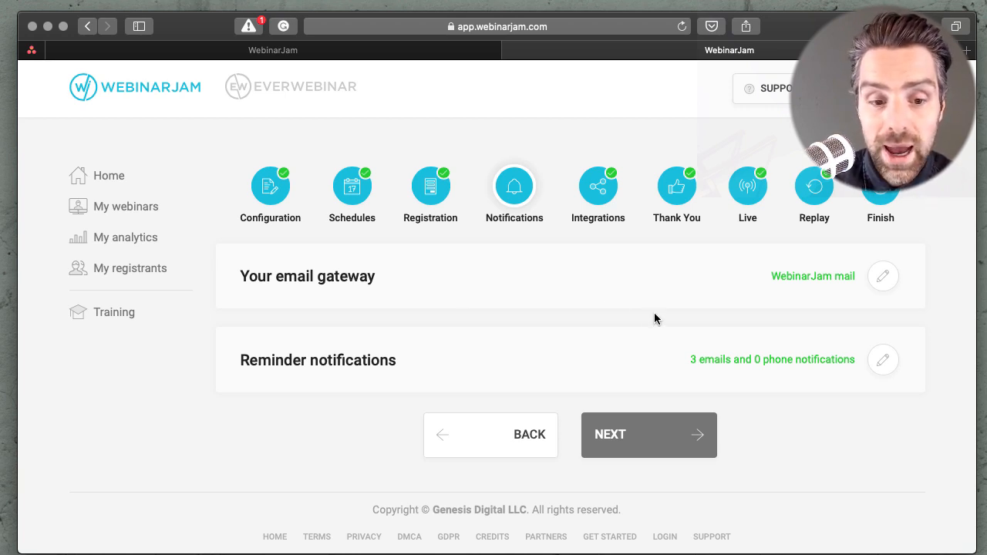
pyautogui.click(887, 285)
pyautogui.scroll(-1, 587, 281)
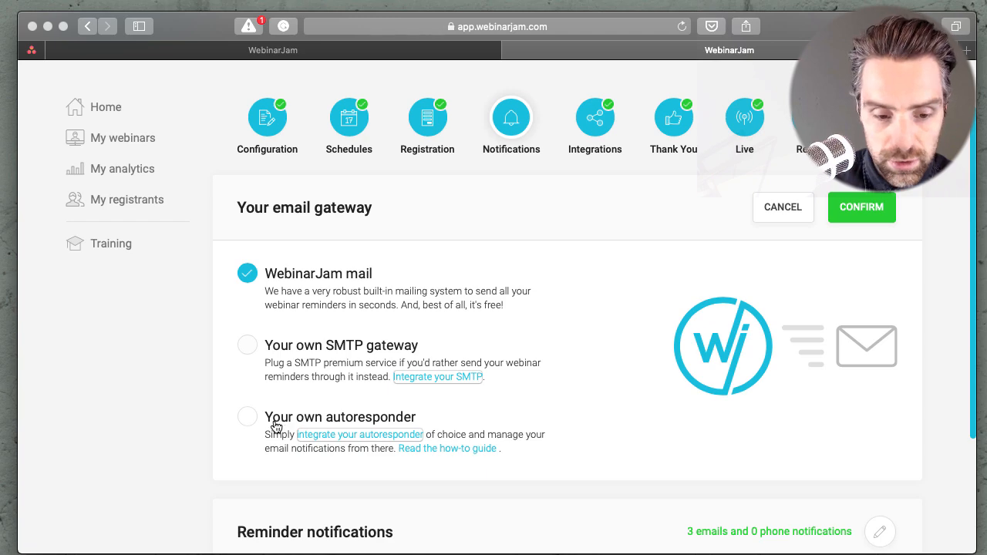
pyautogui.scroll(1, 273, 420)
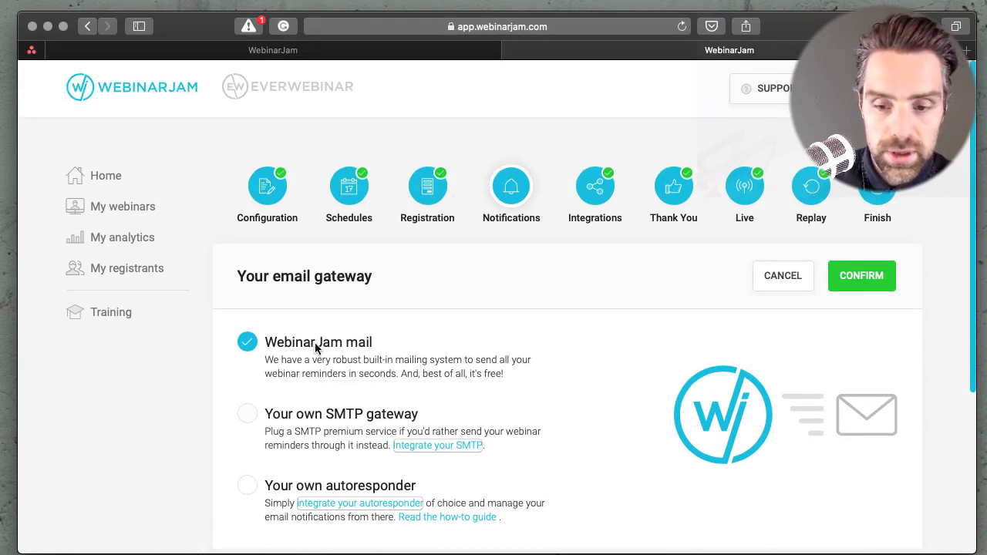
pyautogui.click(783, 278)
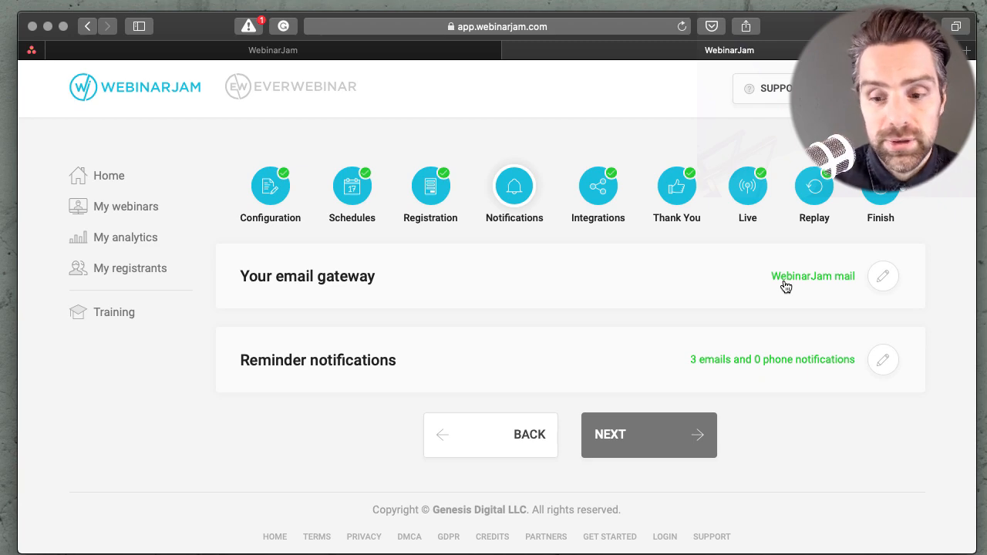
# Open the reminder notifications and examine the sender notice and the pre-webinar notifications.
pyautogui.click(880, 361)
pyautogui.scroll(-5, 635, 337)
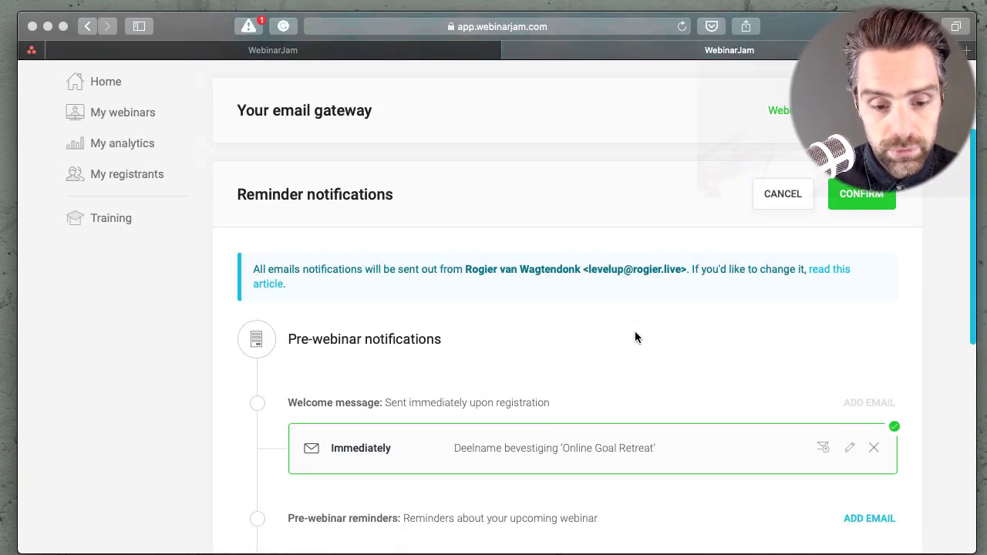
pyautogui.scroll(2, 485, 209)
pyautogui.scroll(-3, 485, 210)
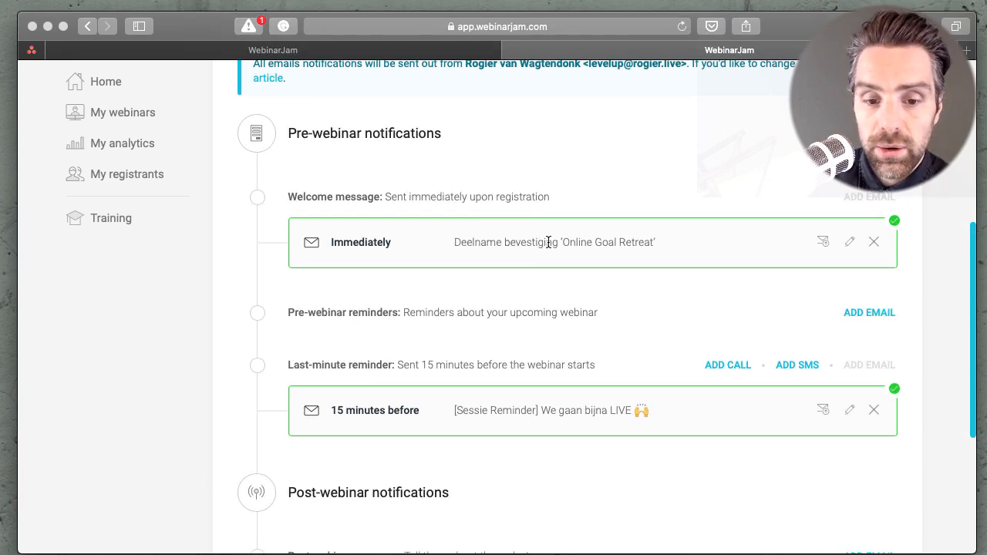
pyautogui.scroll(1, 428, 247)
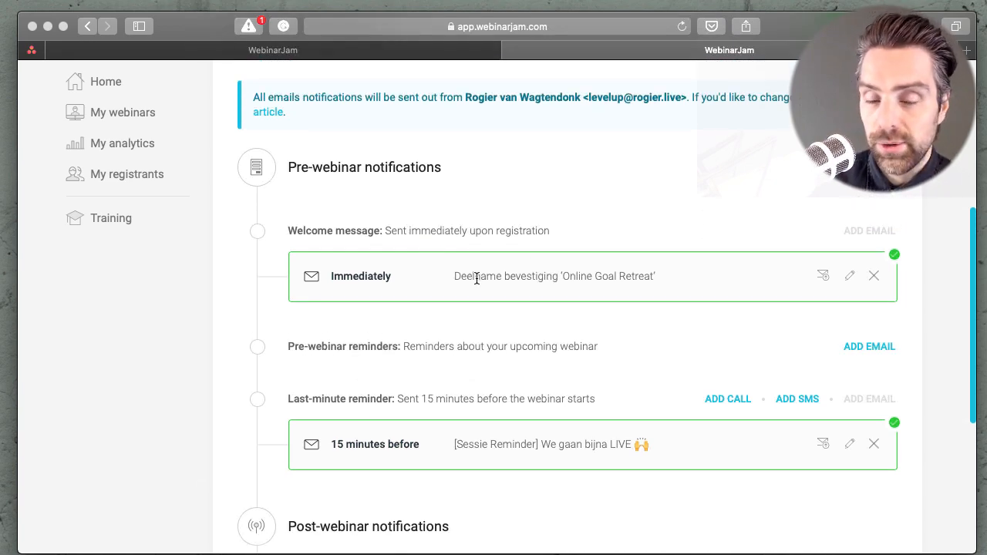
pyautogui.scroll(1, 477, 276)
pyautogui.scroll(1, 477, 279)
pyautogui.scroll(-2, 361, 315)
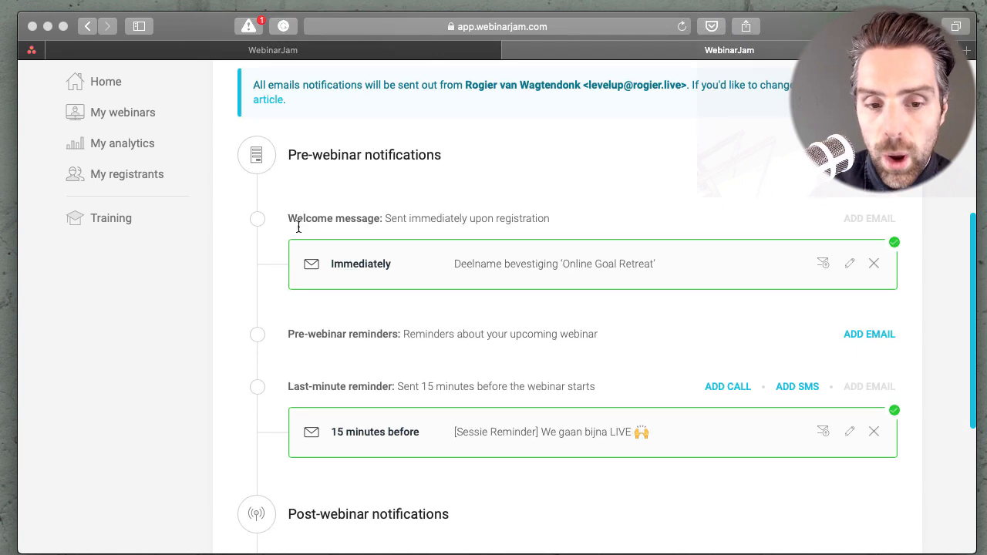
# Examine the last-minute reminder and the post-webinar message in the reminder notifications timeline.
pyautogui.scroll(-1, 381, 270)
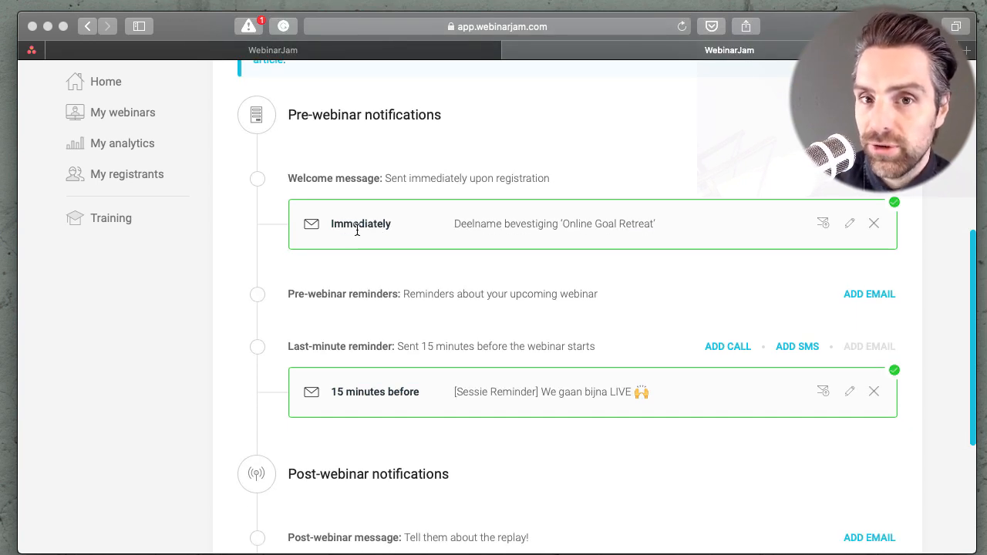
pyautogui.scroll(-2, 357, 231)
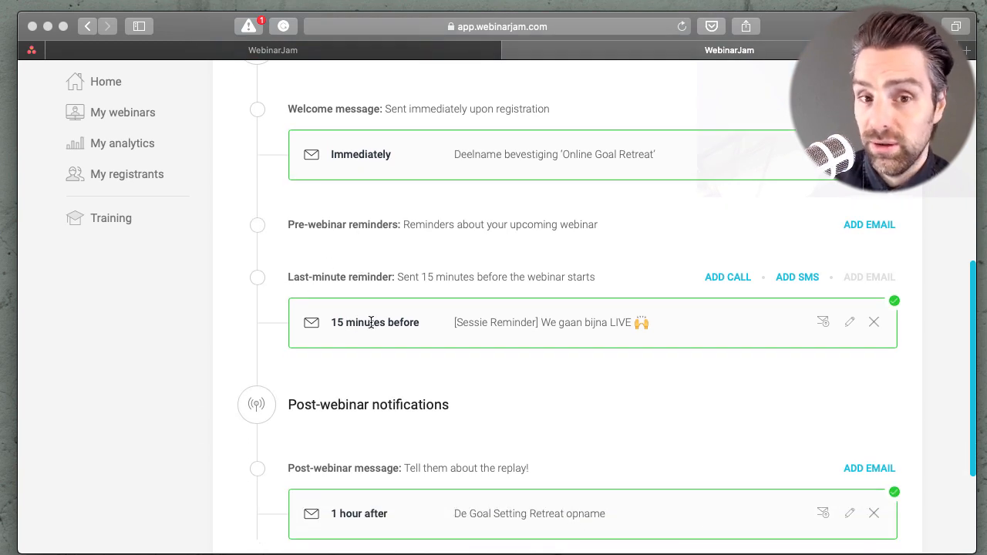
pyautogui.scroll(1, 371, 322)
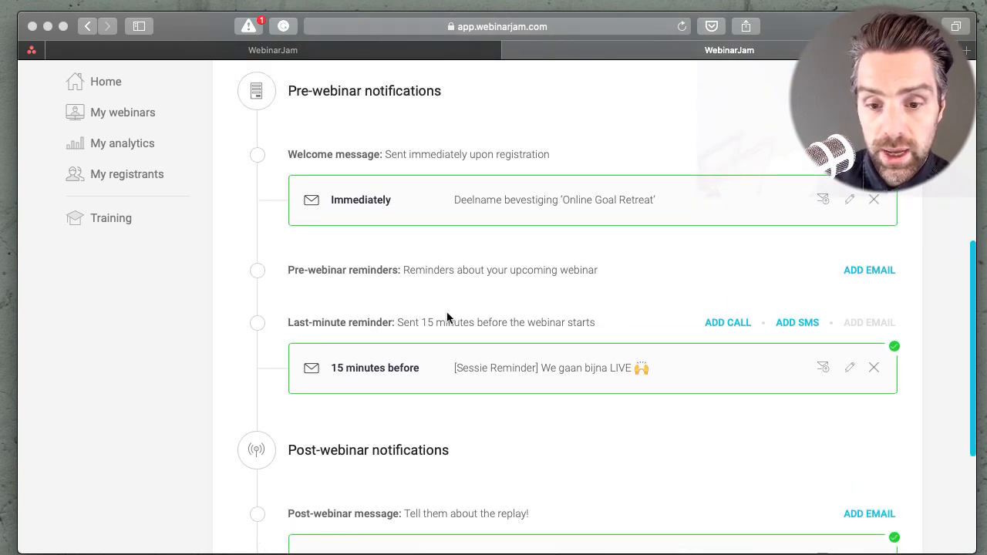
pyautogui.scroll(-1, 657, 306)
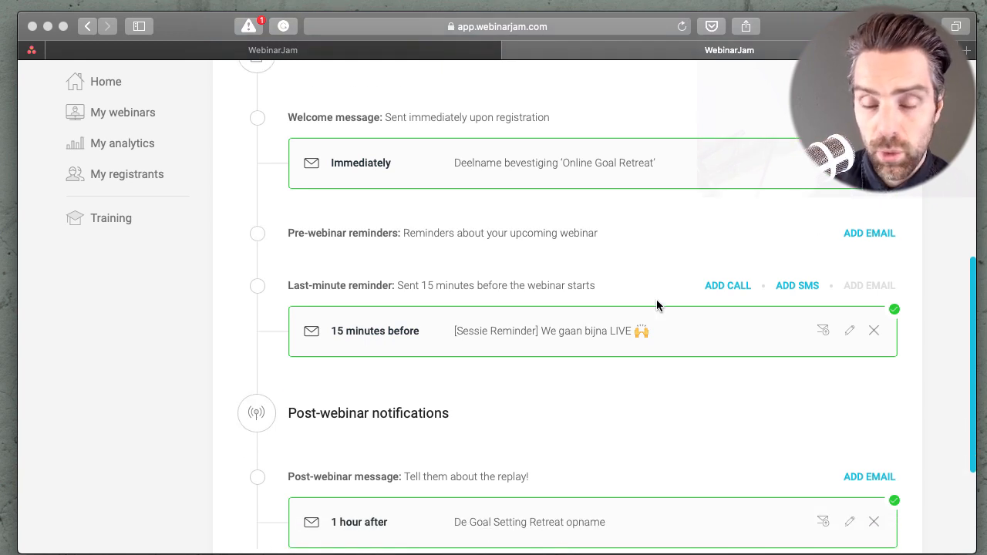
pyautogui.scroll(-2, 658, 306)
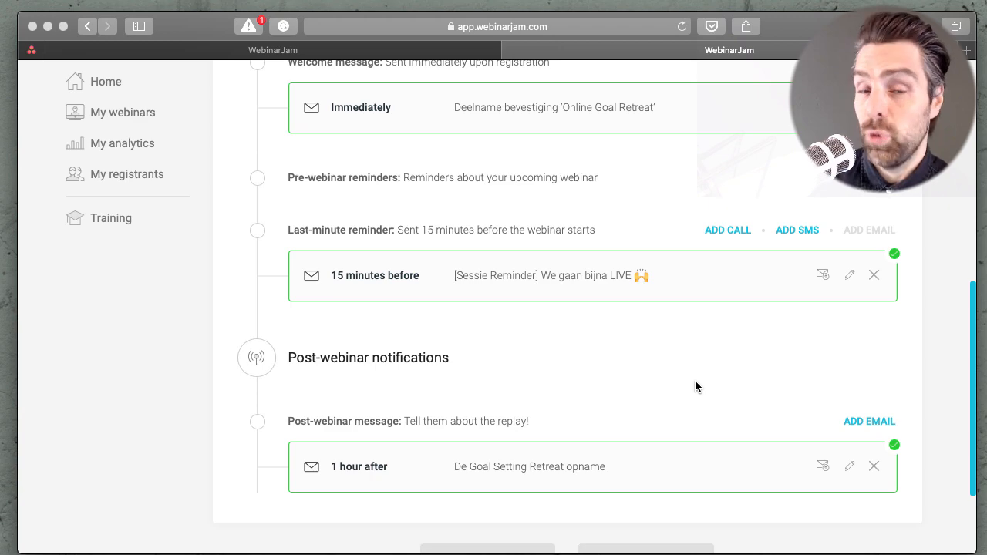
pyautogui.scroll(-1, 696, 386)
pyautogui.scroll(-2, 385, 349)
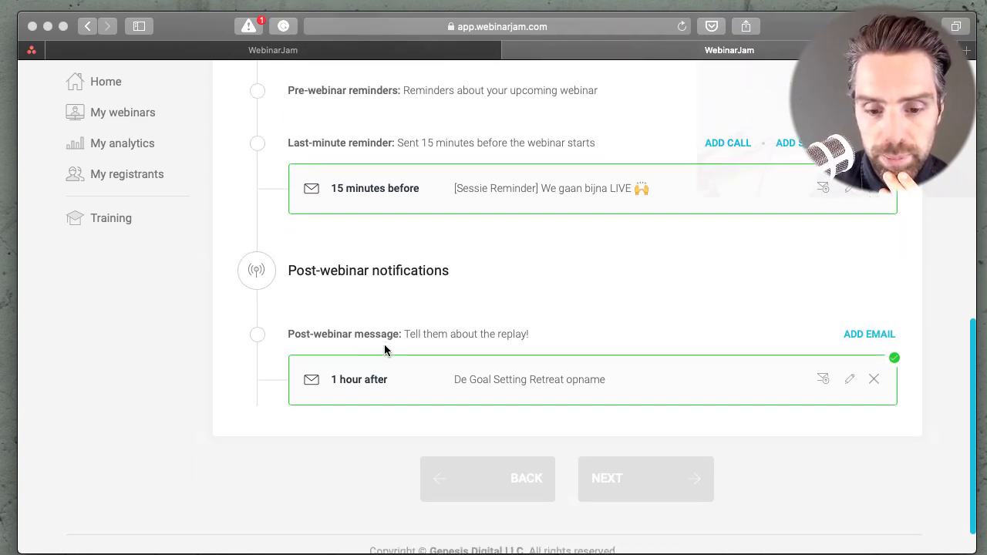
# Open the welcome email sent immediately upon registration, read its subject, body and shortcodes, and cancel out of it.
pyautogui.scroll(5, 385, 350)
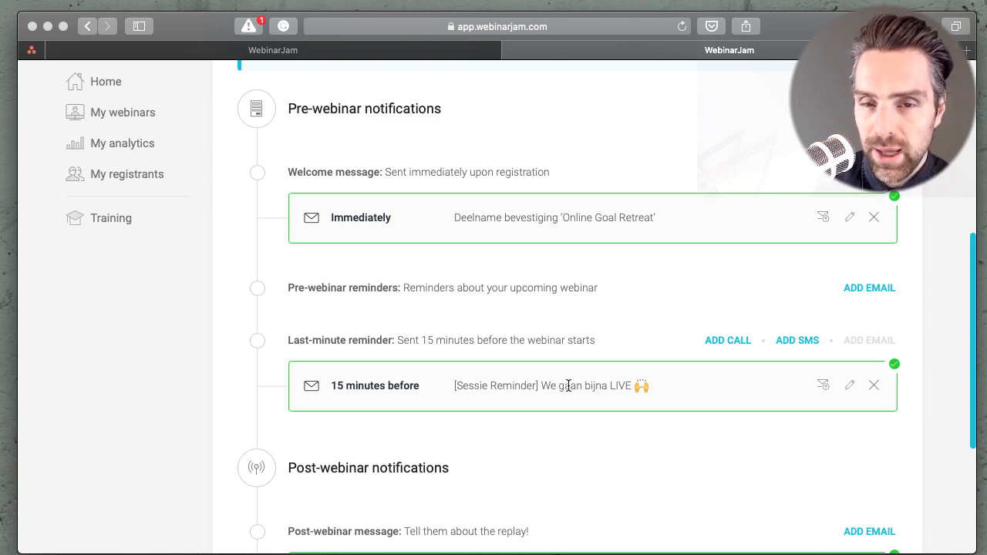
pyautogui.scroll(1, 633, 228)
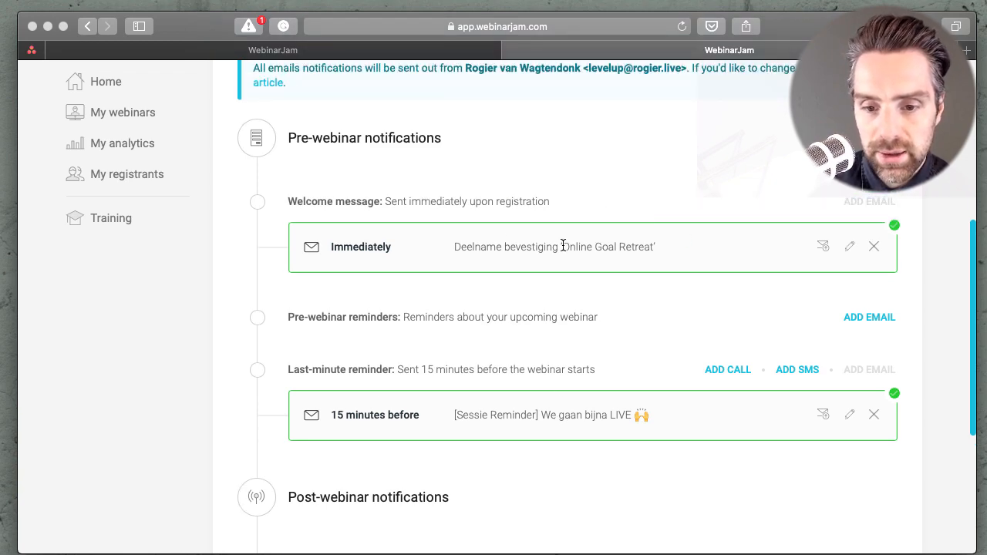
pyautogui.click(850, 247)
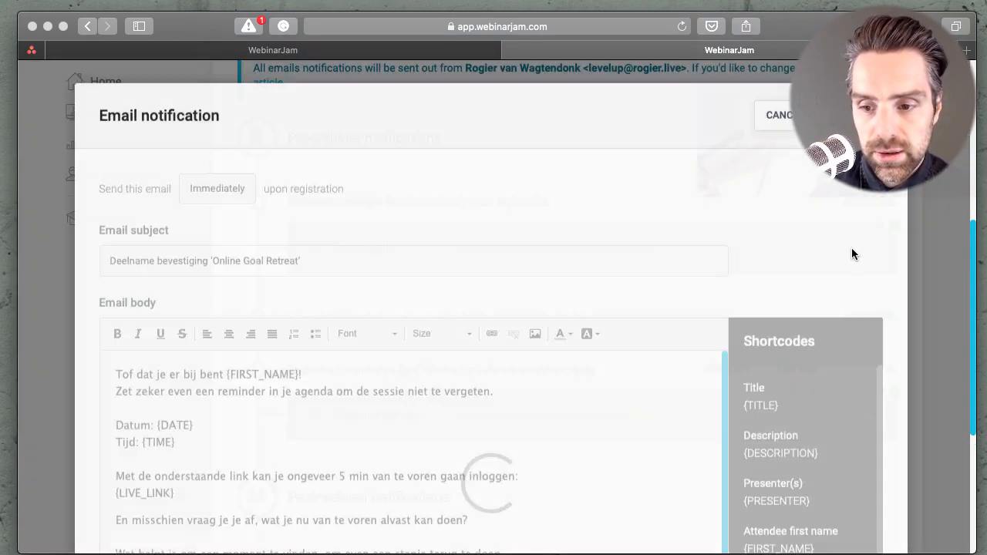
pyautogui.scroll(-2, 469, 251)
pyautogui.scroll(-2, 97, 316)
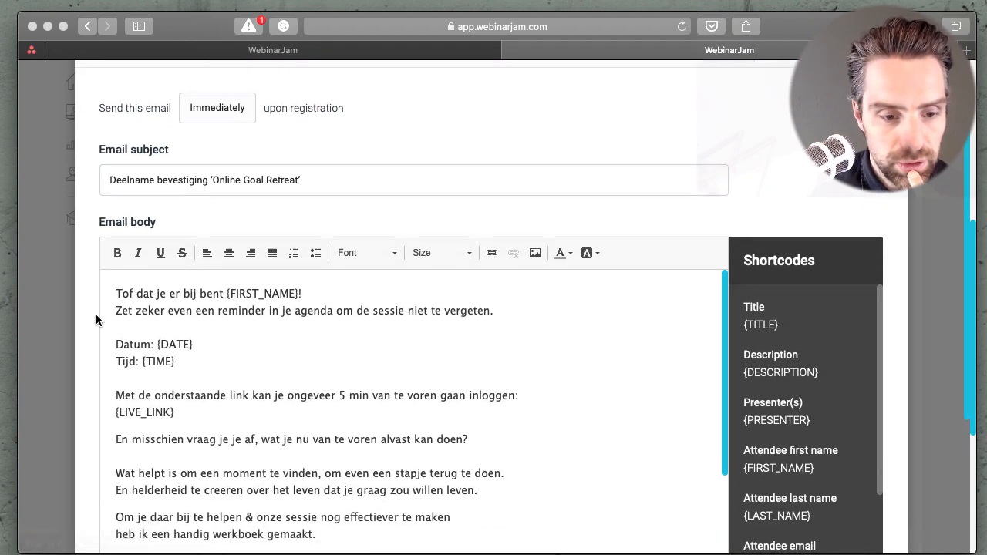
pyautogui.scroll(-1, 144, 324)
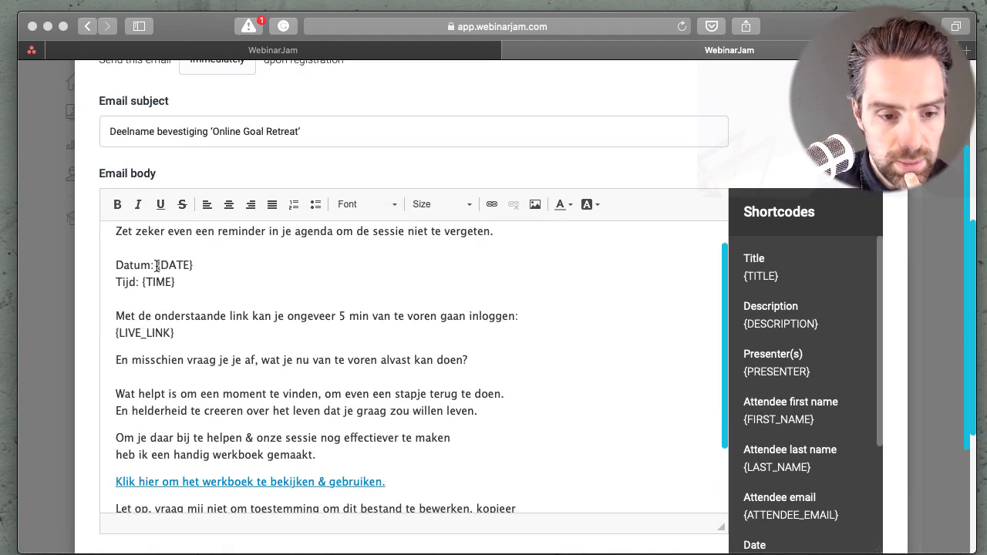
pyautogui.scroll(-1, 191, 266)
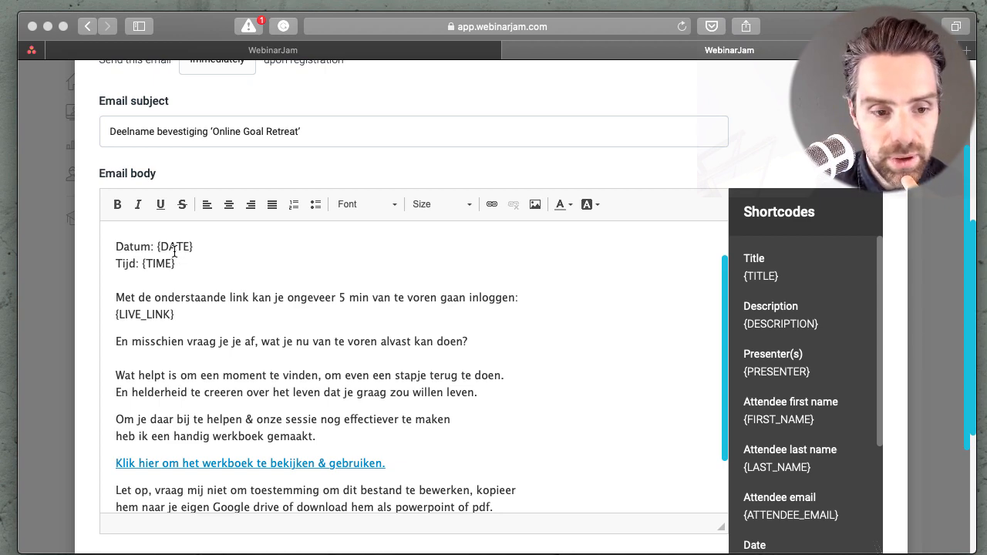
pyautogui.scroll(-2, 200, 299)
pyautogui.scroll(-4, 200, 299)
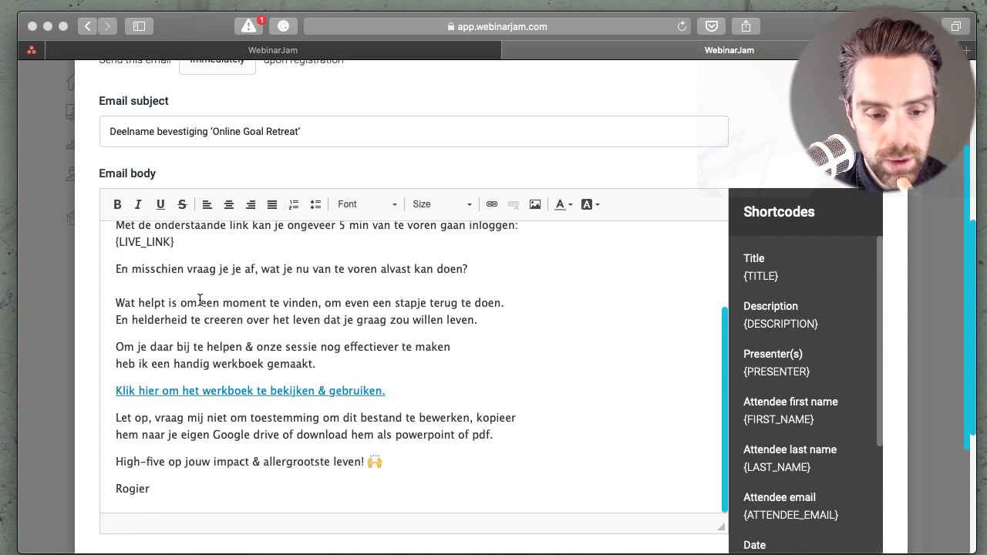
pyautogui.scroll(6, 198, 300)
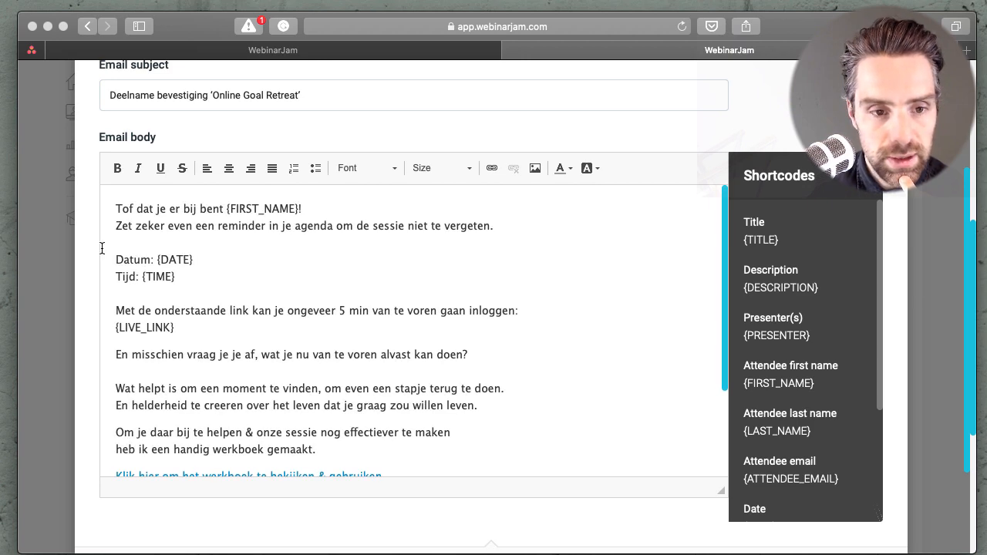
pyautogui.scroll(5, 147, 276)
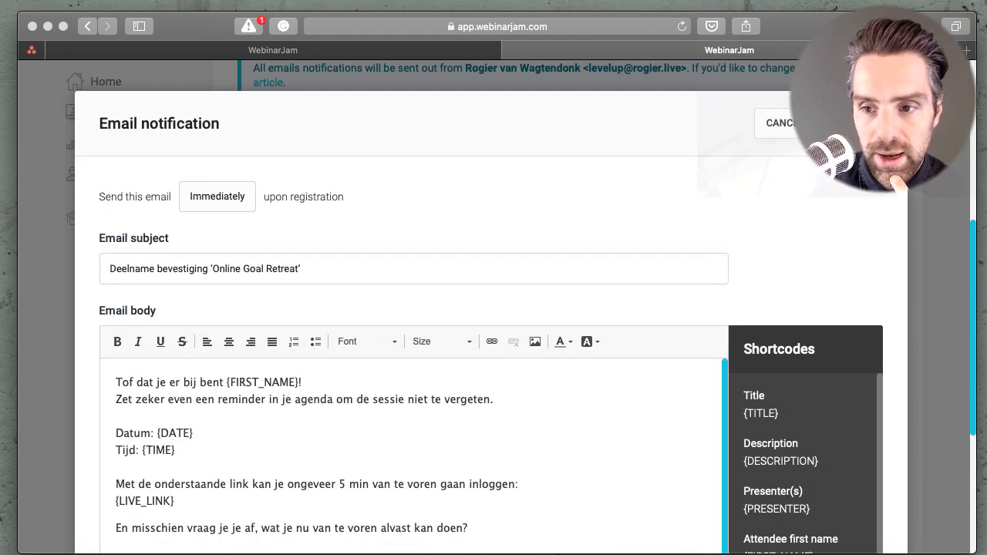
pyautogui.click(795, 124)
# Open the last-minute reminder email sent 15 minutes before the webinar, read its content and cancel out of it.
pyautogui.scroll(-3, 642, 248)
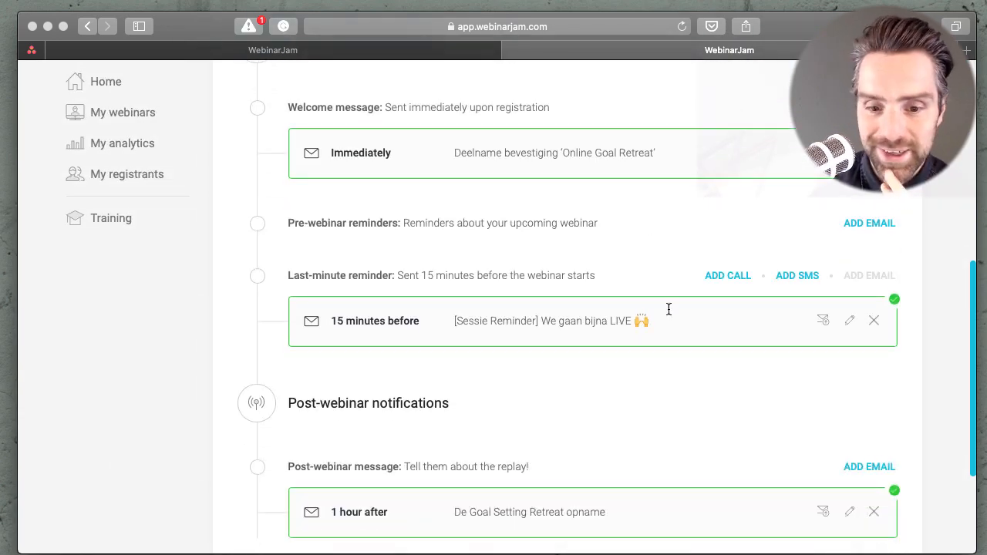
pyautogui.click(849, 320)
pyautogui.scroll(-1, 313, 314)
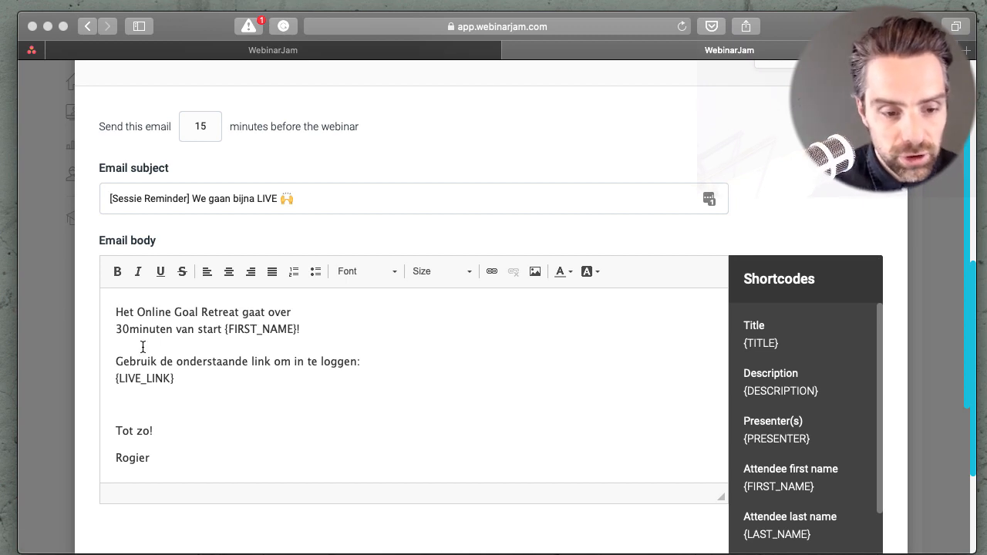
pyautogui.scroll(-1, 143, 347)
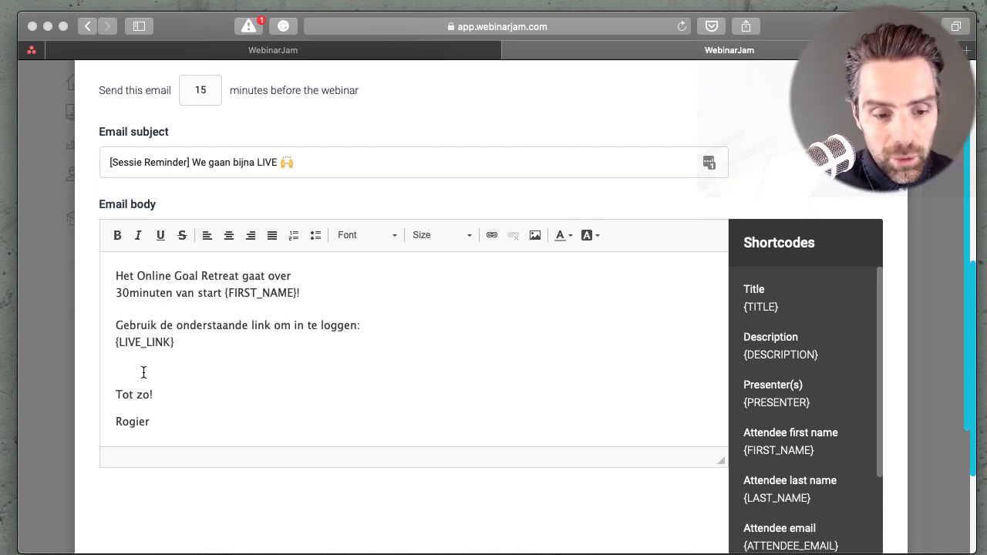
pyautogui.scroll(3, 589, 237)
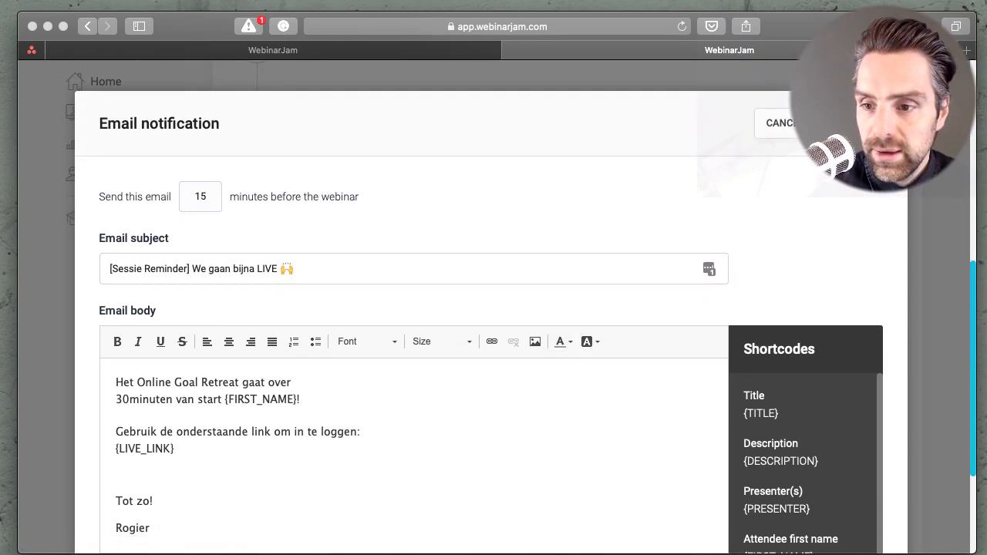
pyautogui.click(778, 124)
# Confirm the reminder notifications after a last look through the timeline.
pyautogui.scroll(-5, 481, 348)
pyautogui.scroll(10, 481, 349)
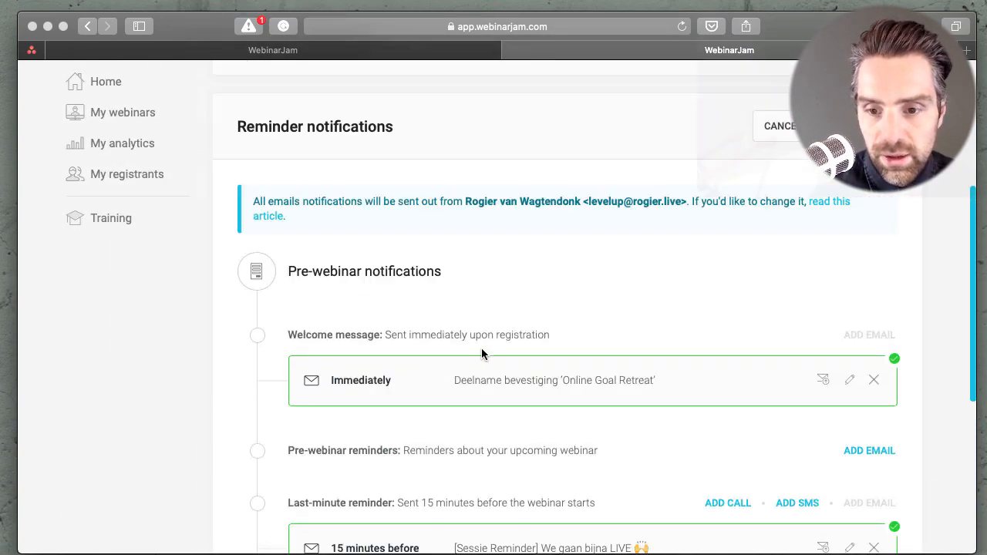
pyautogui.scroll(2, 482, 355)
pyautogui.click(853, 245)
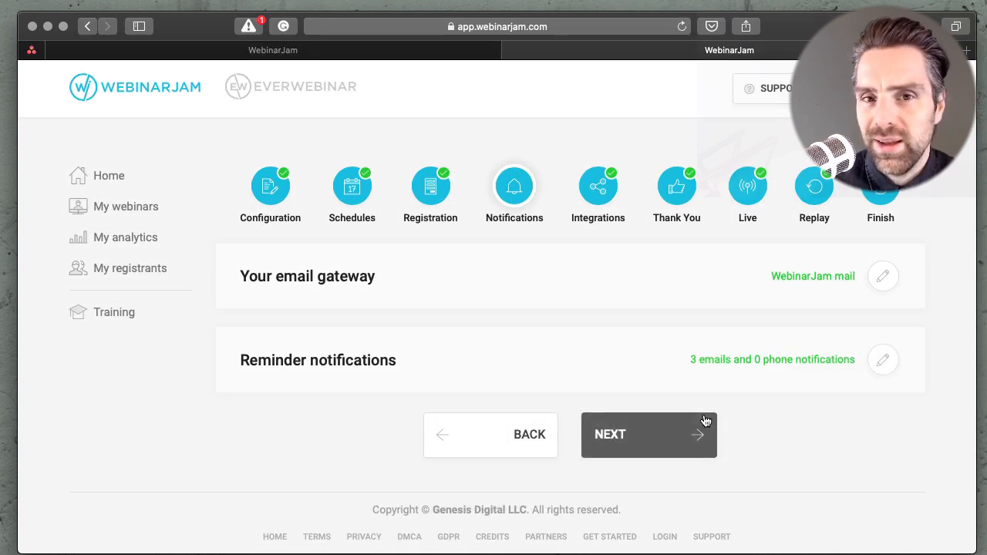
# Continue to the Integrations section and open the email autoresponder integration options.
pyautogui.click(704, 424)
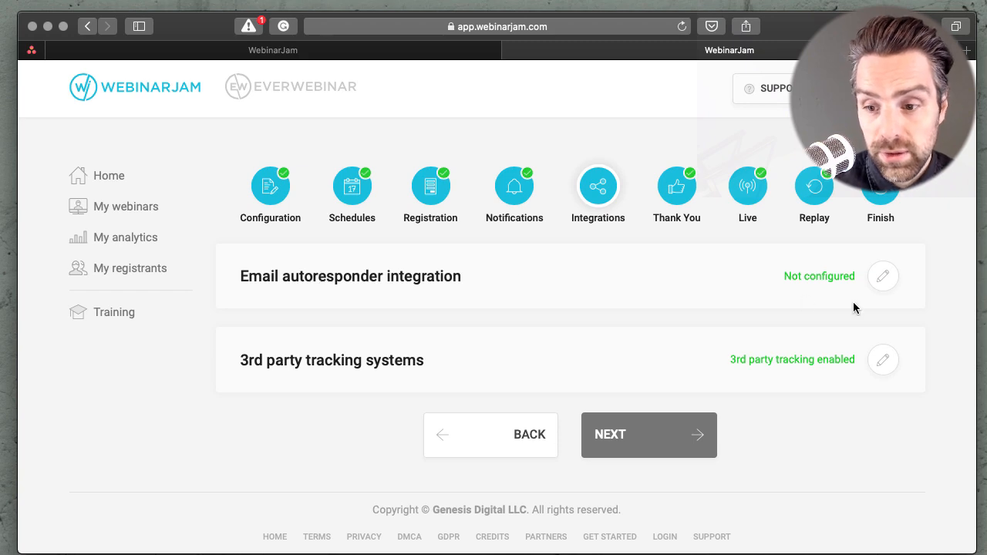
pyautogui.click(883, 276)
pyautogui.scroll(-2, 536, 289)
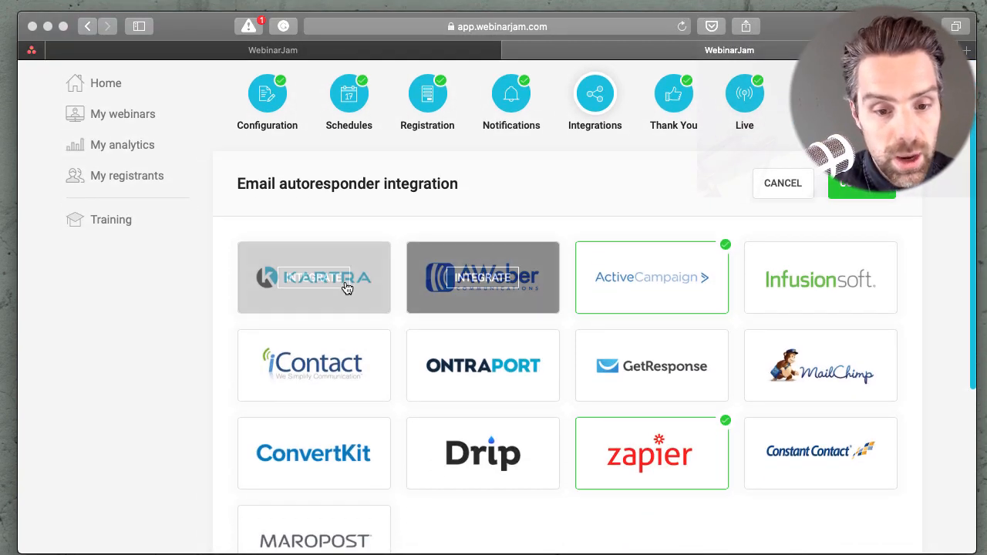
# Look through the available email autoresponder services, including ActiveCampaign and Zapier, and cancel out of the integration settings.
pyautogui.scroll(-2, 656, 308)
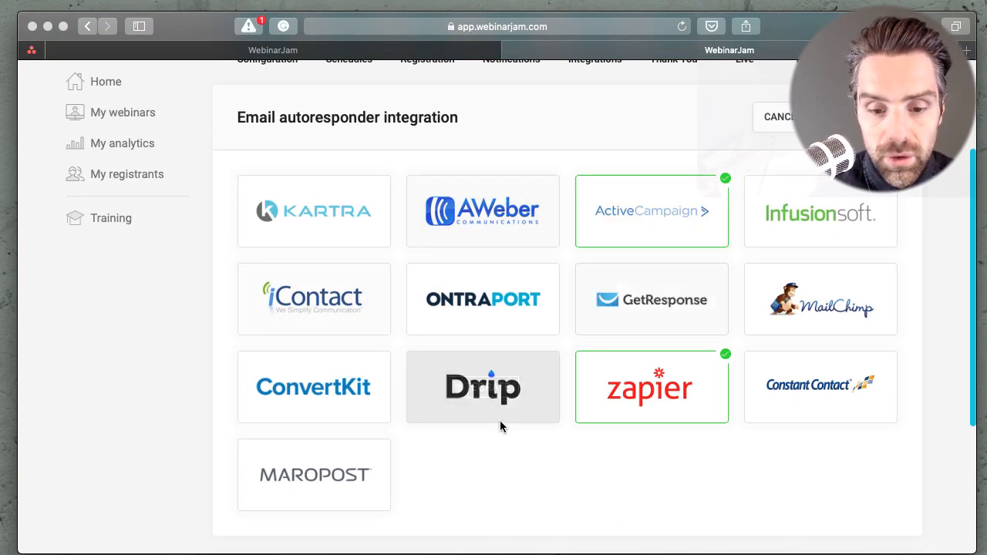
pyautogui.scroll(1, 298, 469)
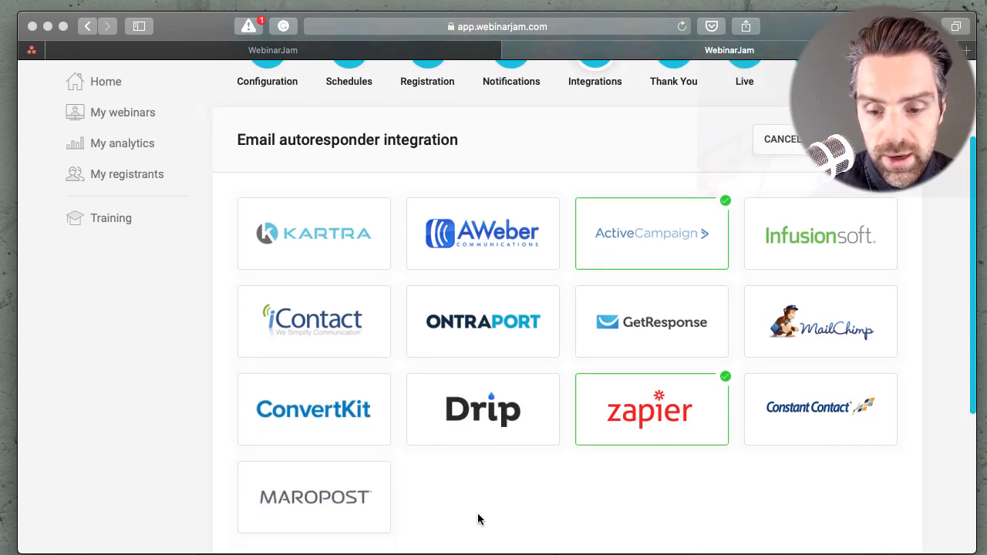
pyautogui.scroll(-1, 477, 519)
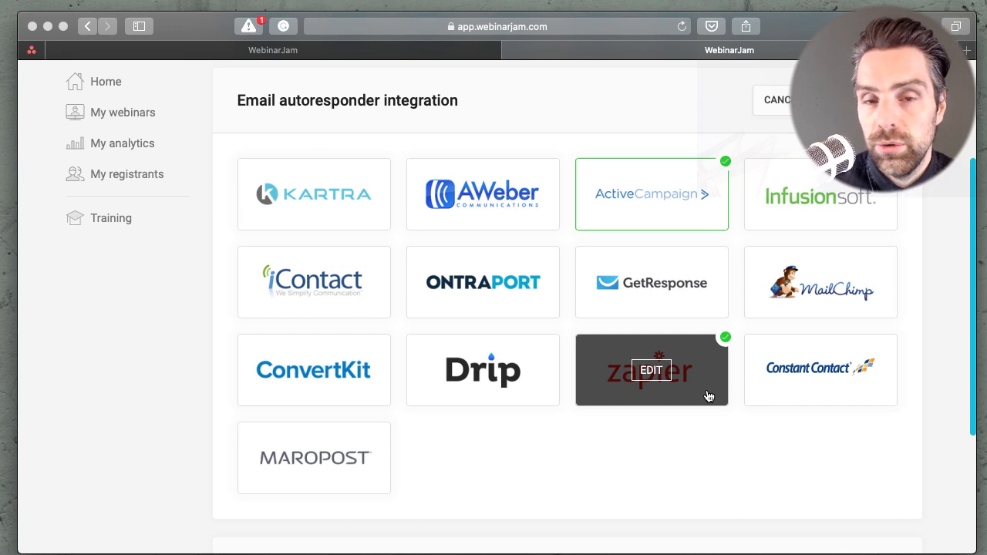
pyautogui.scroll(2, 754, 322)
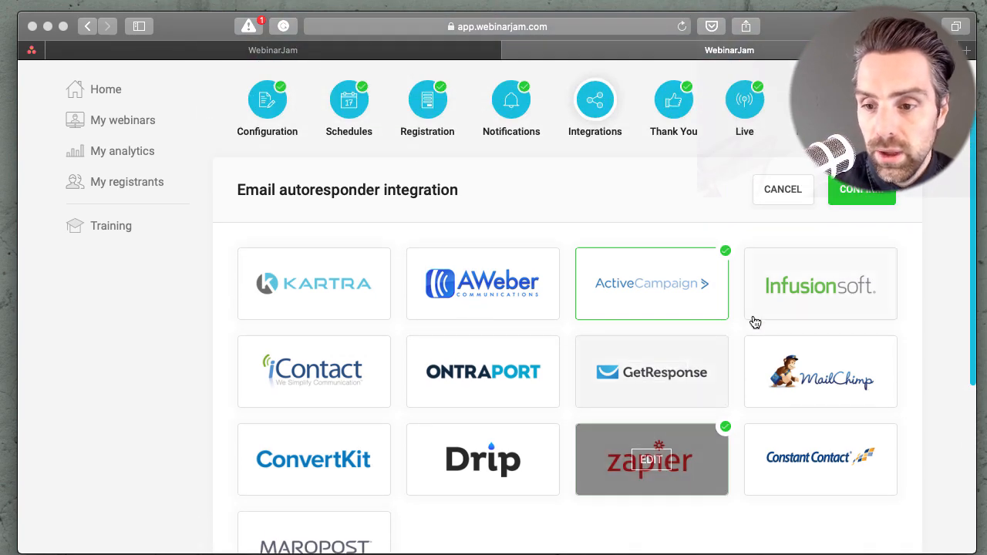
pyautogui.click(780, 187)
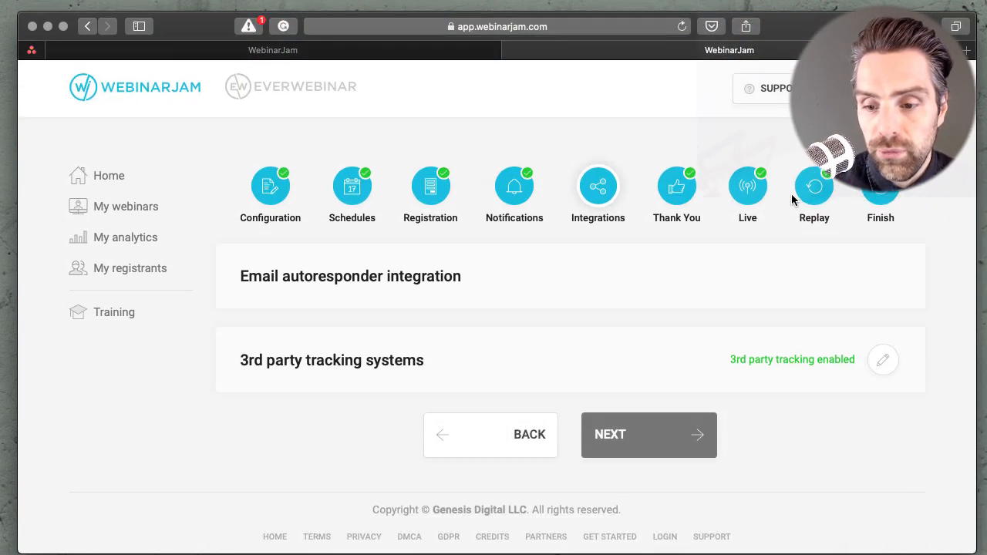
# Open the 3rd party tracking systems settings, read the tracking token options and cancel out of them.
pyautogui.click(881, 362)
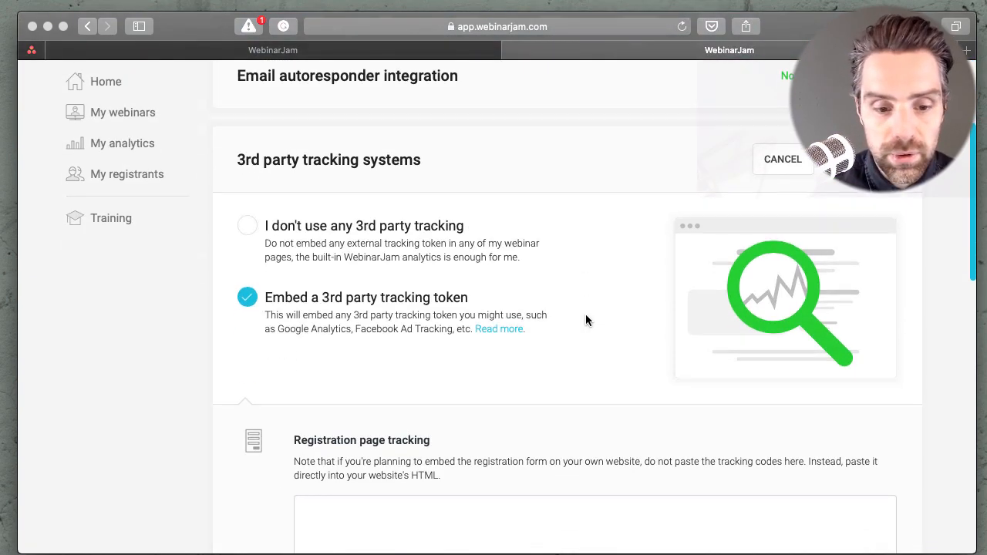
pyautogui.scroll(3, 585, 320)
pyautogui.click(783, 257)
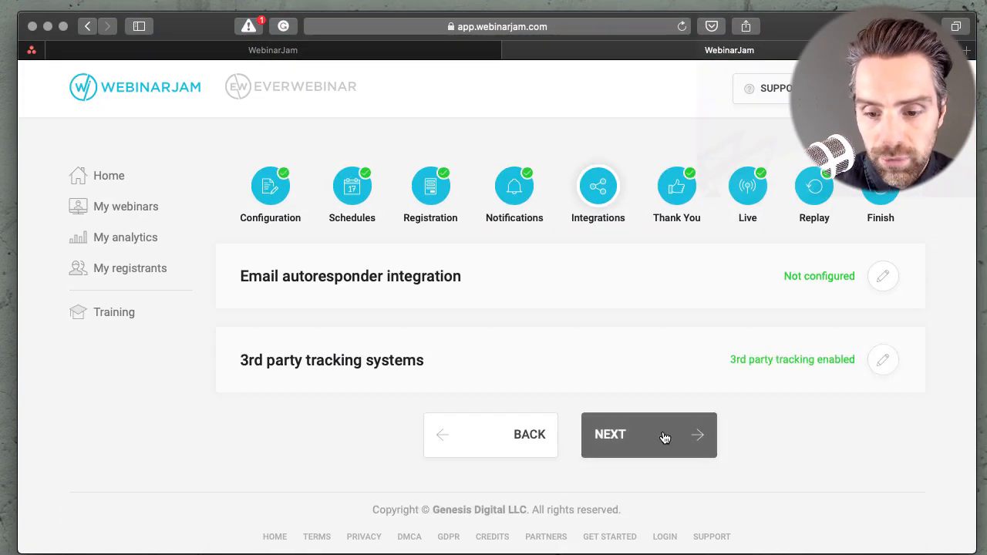
# Continue to the Thank You section and open the thank you page design templates.
pyautogui.click(663, 436)
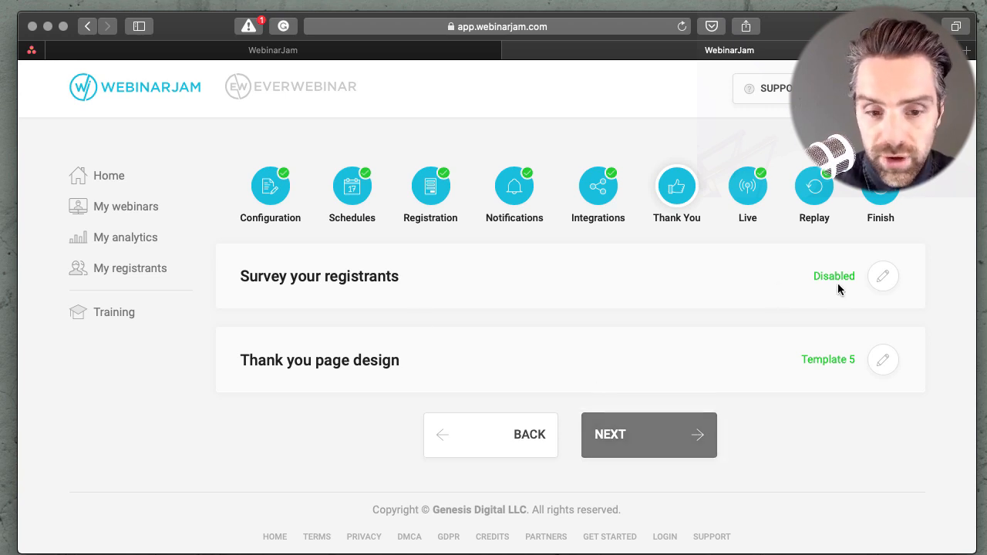
pyautogui.click(883, 363)
pyautogui.scroll(-3, 547, 324)
pyautogui.moveTo(549, 326)
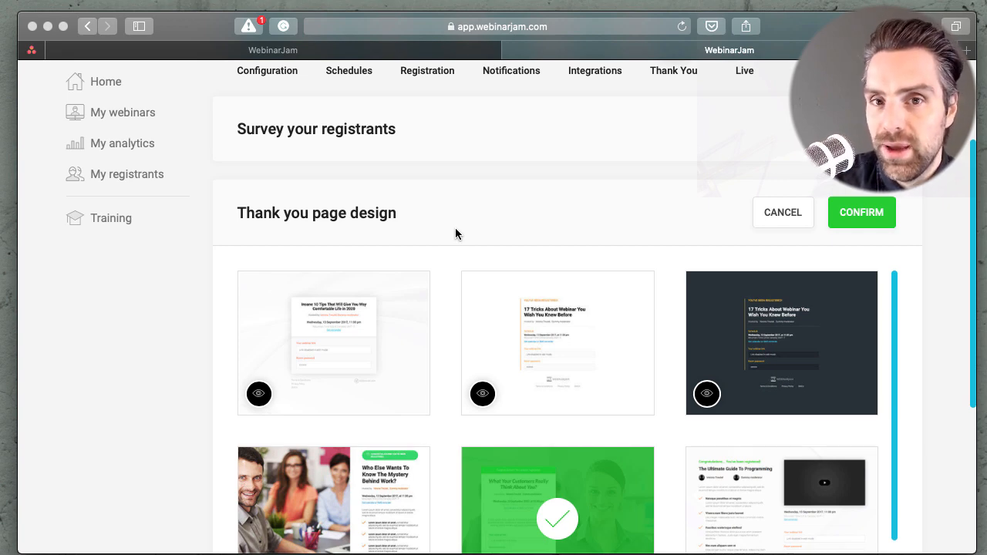
# Preview the currently selected thank you page template and close the preview.
pyautogui.scroll(-3, 455, 231)
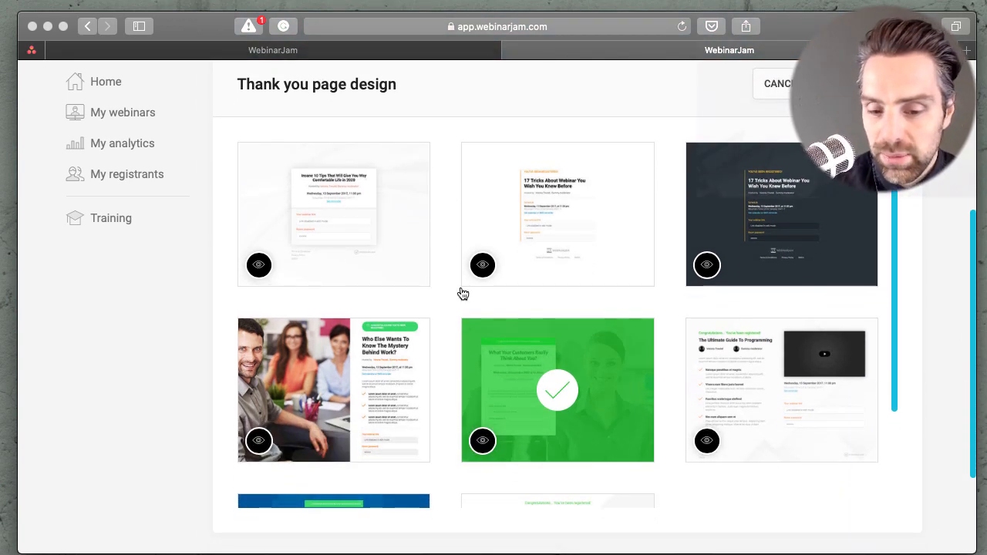
pyautogui.click(480, 440)
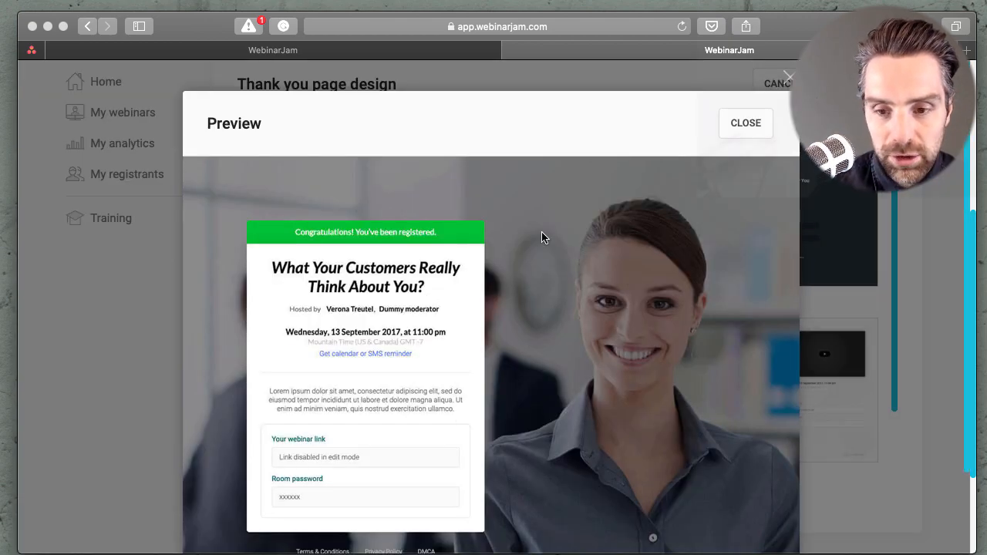
pyautogui.click(746, 123)
# Open the selected thank you template for customization, read through the page and exit the page builder without saving.
pyautogui.click(563, 393)
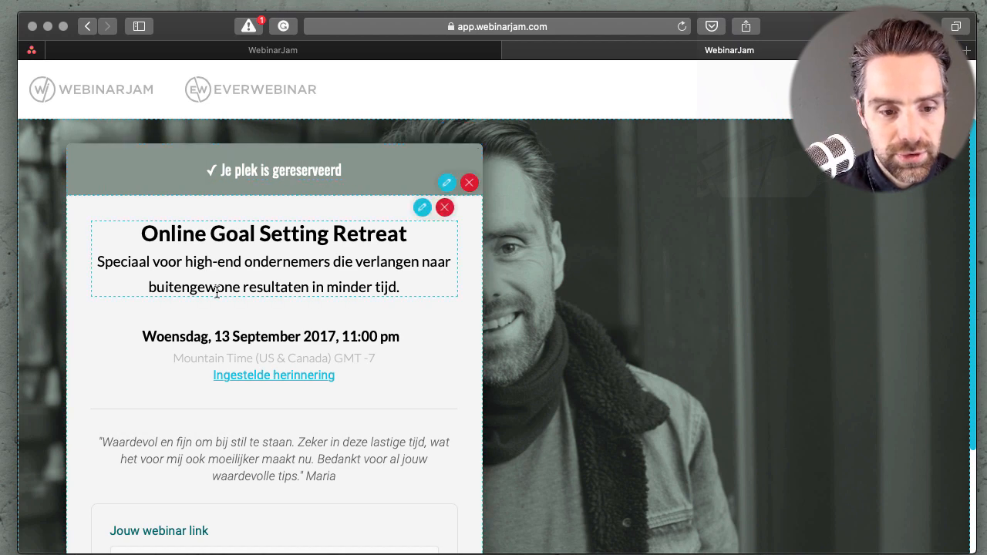
pyautogui.scroll(-3, 216, 270)
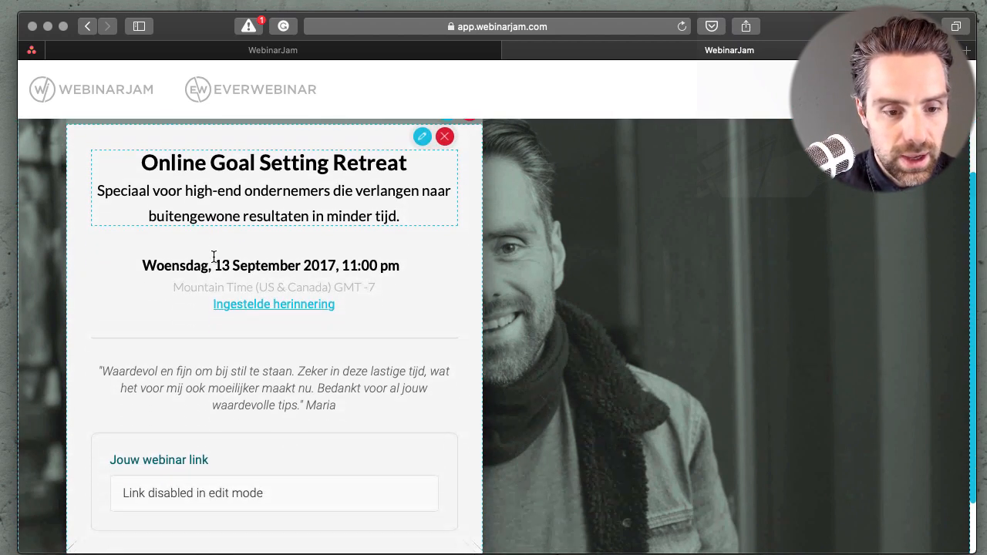
pyautogui.scroll(4, 215, 260)
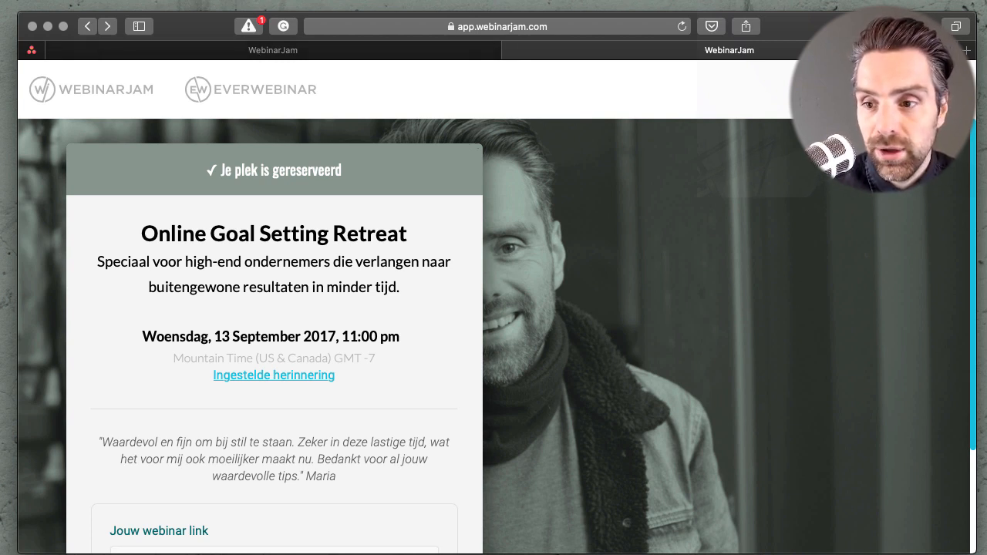
pyautogui.moveTo(926, 91)
pyautogui.click(893, 195)
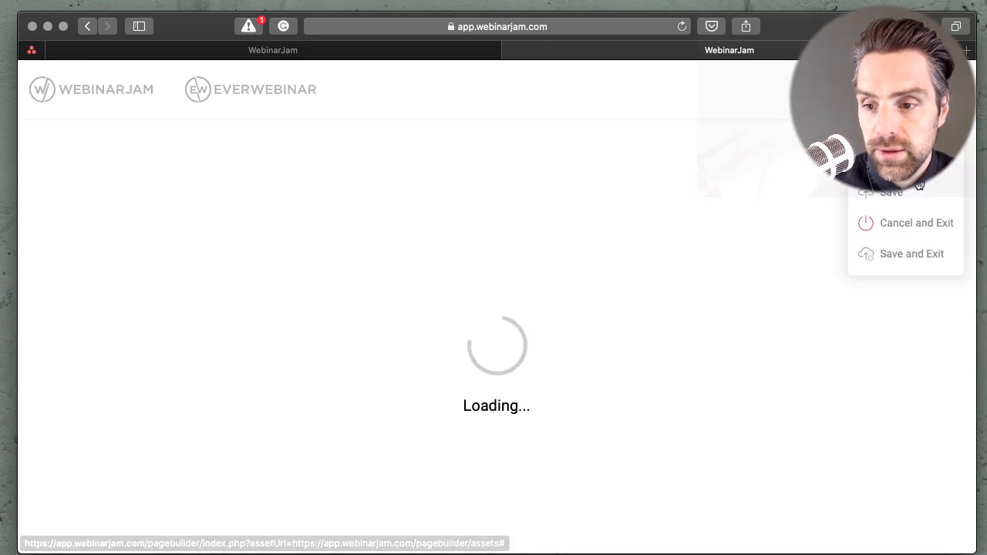
pyautogui.click(911, 223)
pyautogui.click(641, 210)
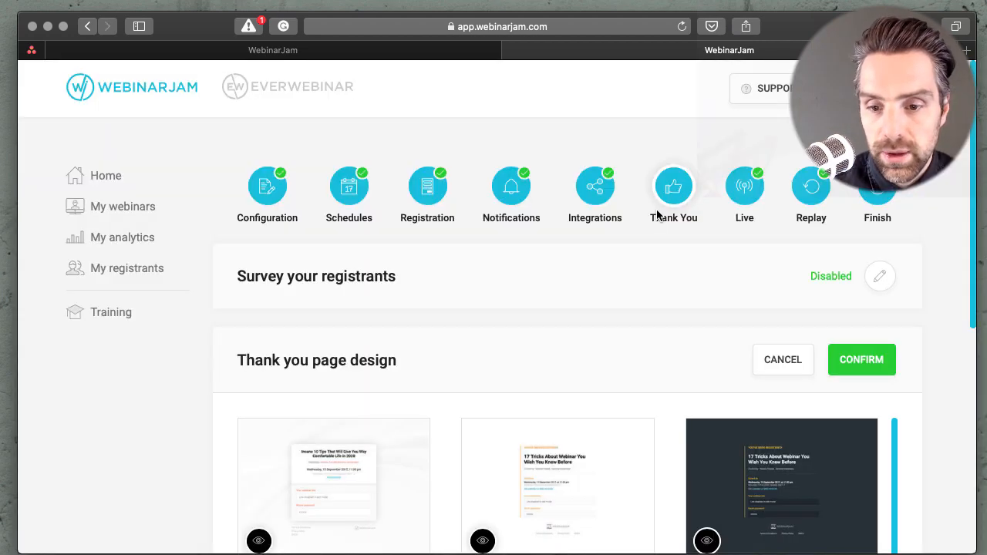
# Confirm the thank you page design and continue to the Live section.
pyautogui.click(878, 361)
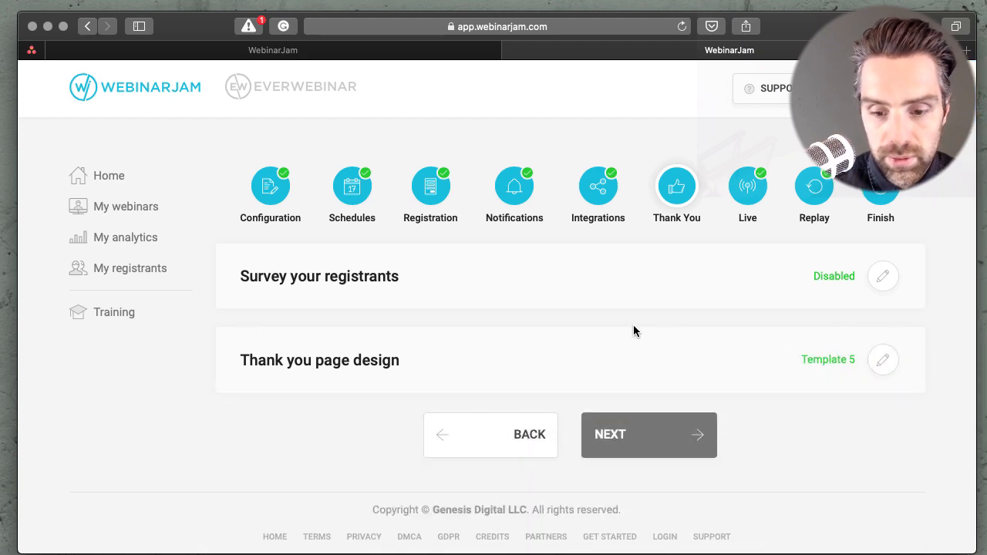
pyautogui.click(672, 439)
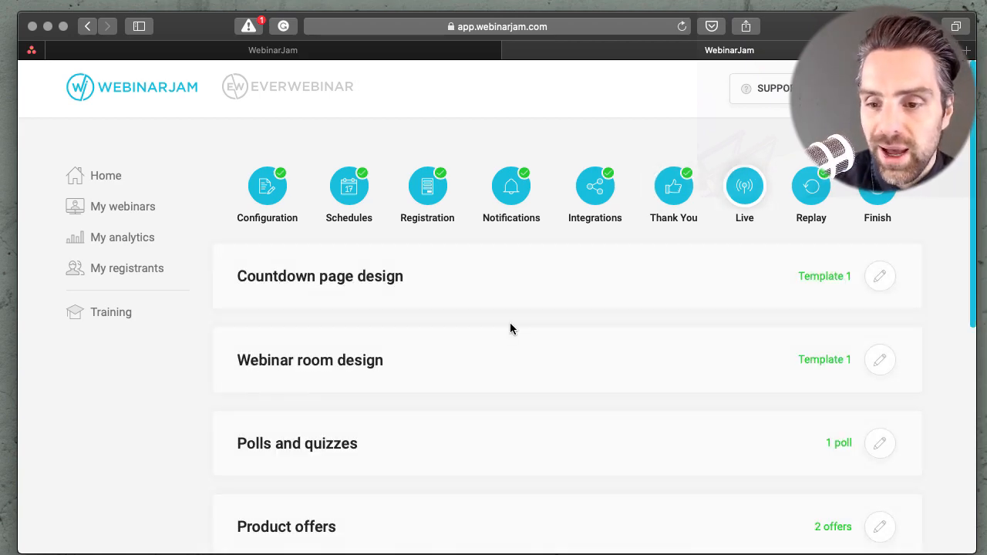
pyautogui.scroll(-1, 509, 327)
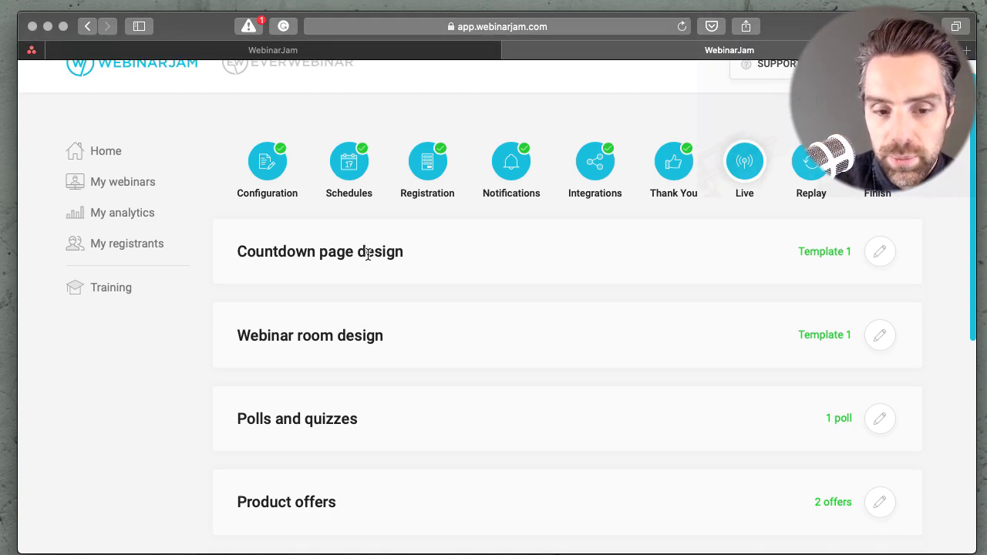
pyautogui.scroll(-1, 410, 257)
# Open the countdown page design, browse the waiting page templates and cancel out of it.
pyautogui.click(880, 230)
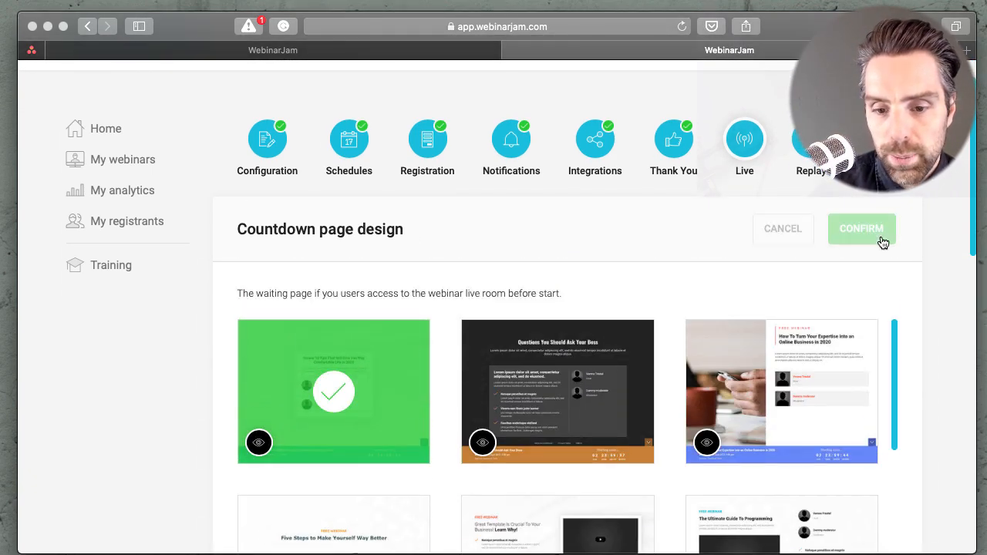
pyautogui.scroll(-3, 592, 245)
pyautogui.scroll(-2, 476, 231)
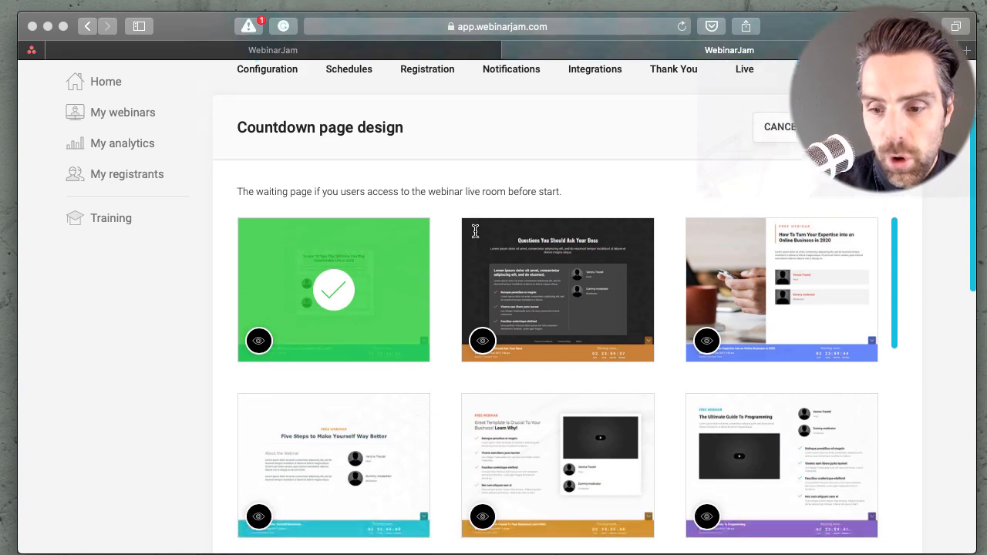
pyautogui.scroll(-4, 477, 237)
pyautogui.scroll(5, 477, 238)
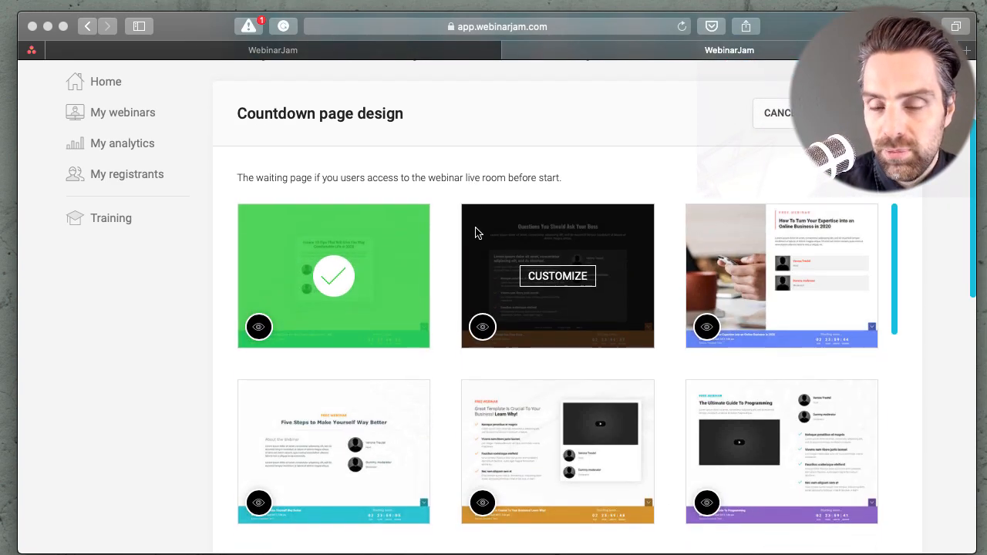
pyautogui.click(776, 115)
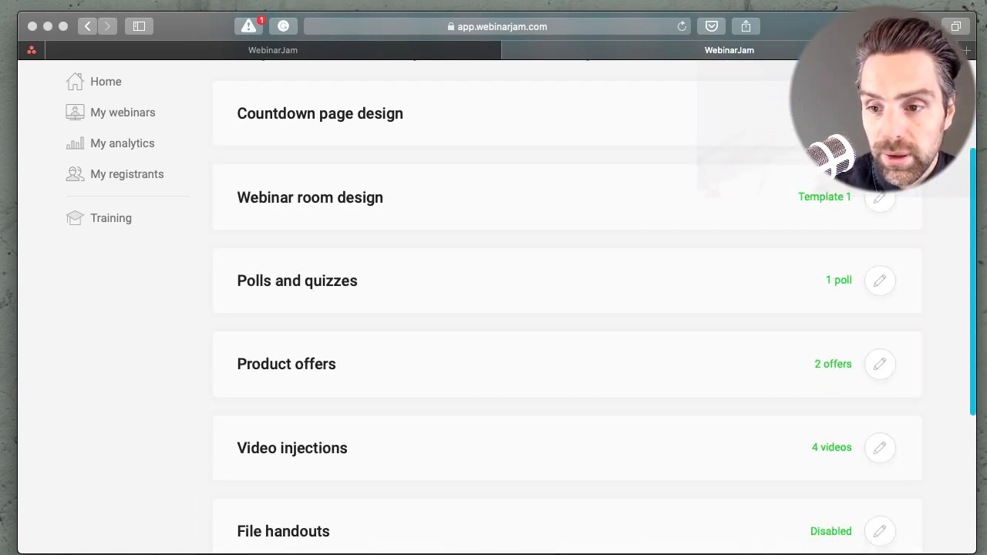
# Reopen the countdown page design, inspect the selected template in the page builder, exit without saving and confirm the design.
pyautogui.click(777, 116)
pyautogui.scroll(3, 336, 284)
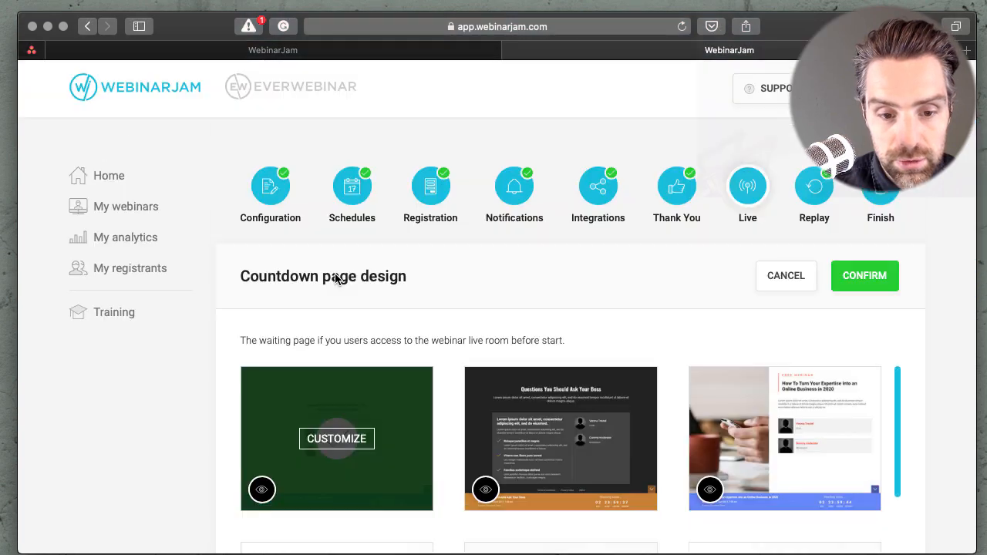
pyautogui.click(764, 230)
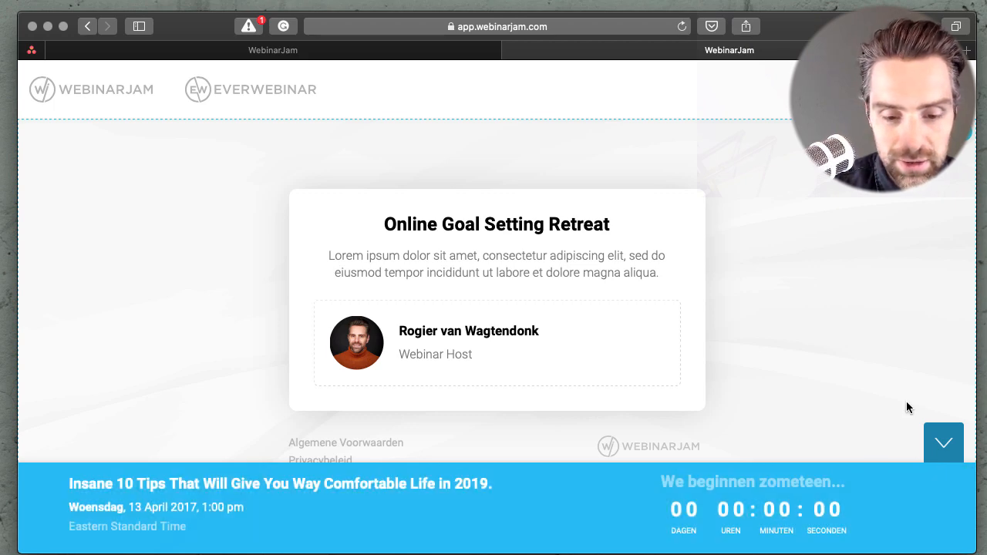
pyautogui.click(945, 90)
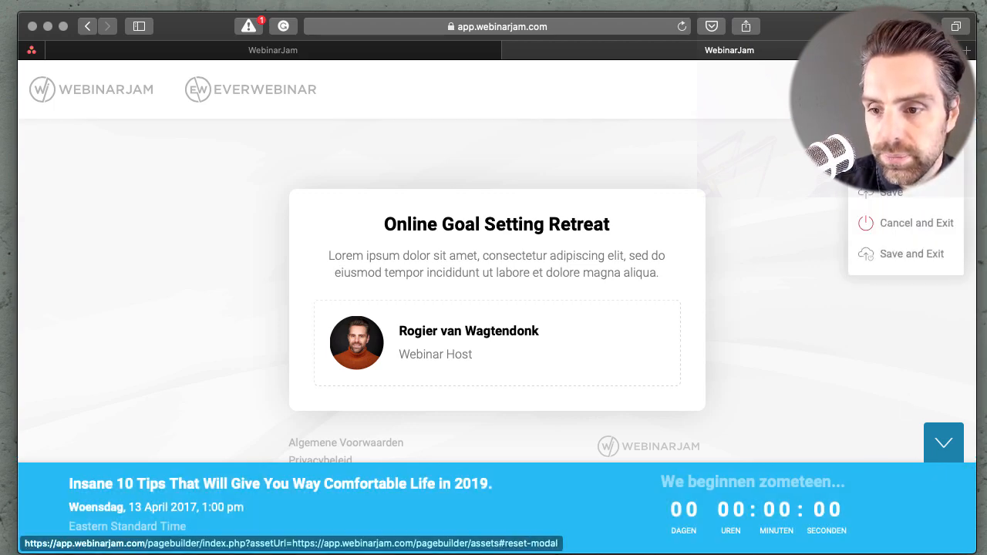
pyautogui.click(898, 225)
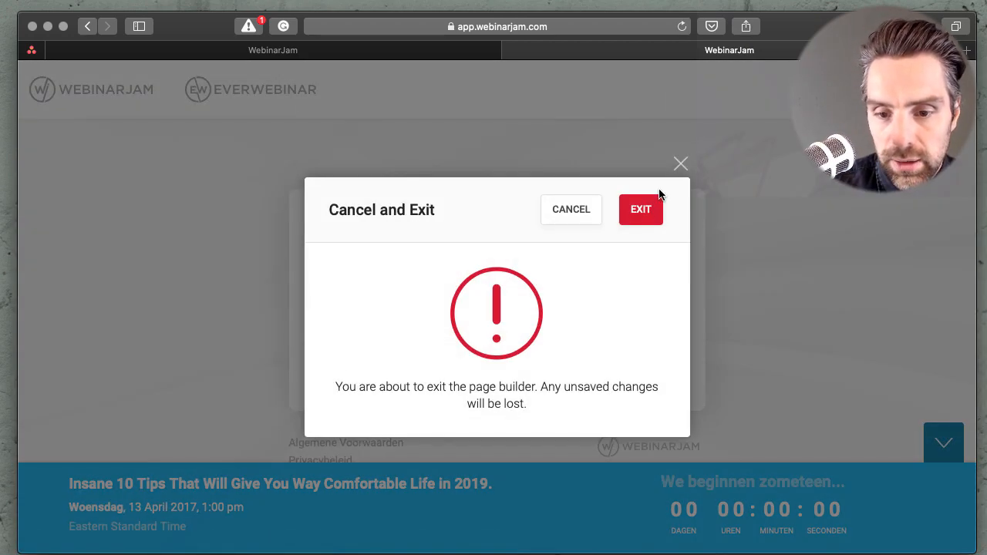
pyautogui.click(591, 214)
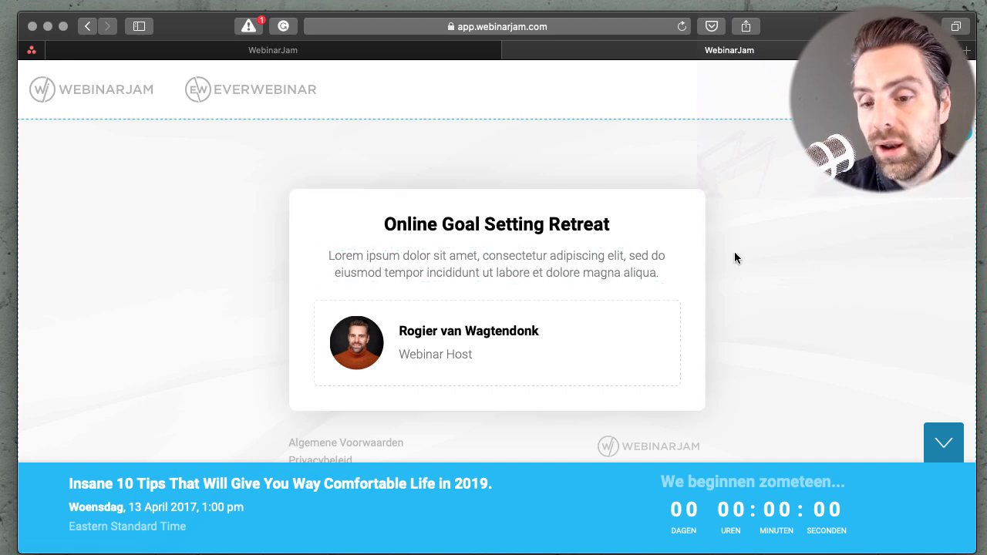
pyautogui.click(956, 132)
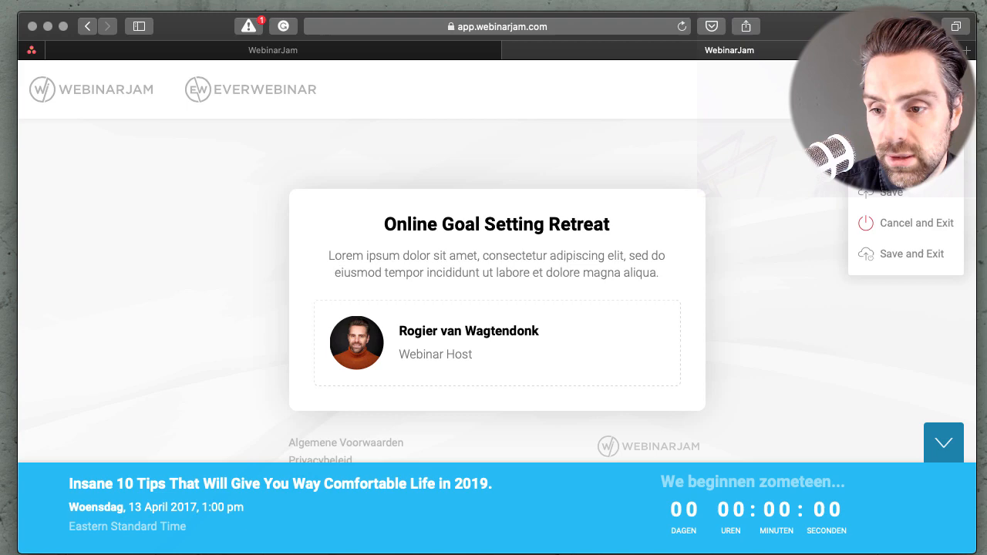
pyautogui.click(915, 225)
pyautogui.click(640, 207)
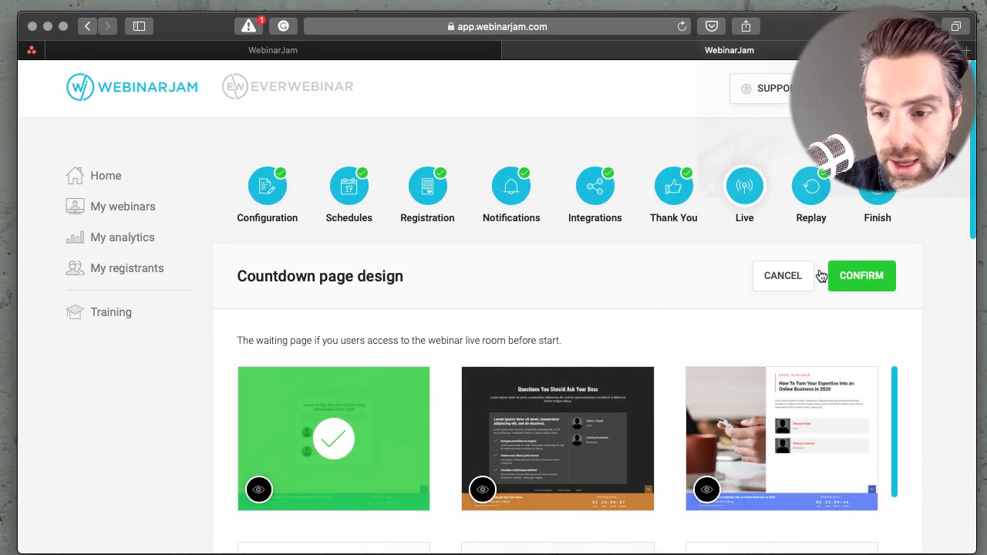
pyautogui.click(854, 277)
# Open the webinar room design, preview the selected template, close the preview and browse the other room templates.
pyautogui.scroll(-2, 558, 330)
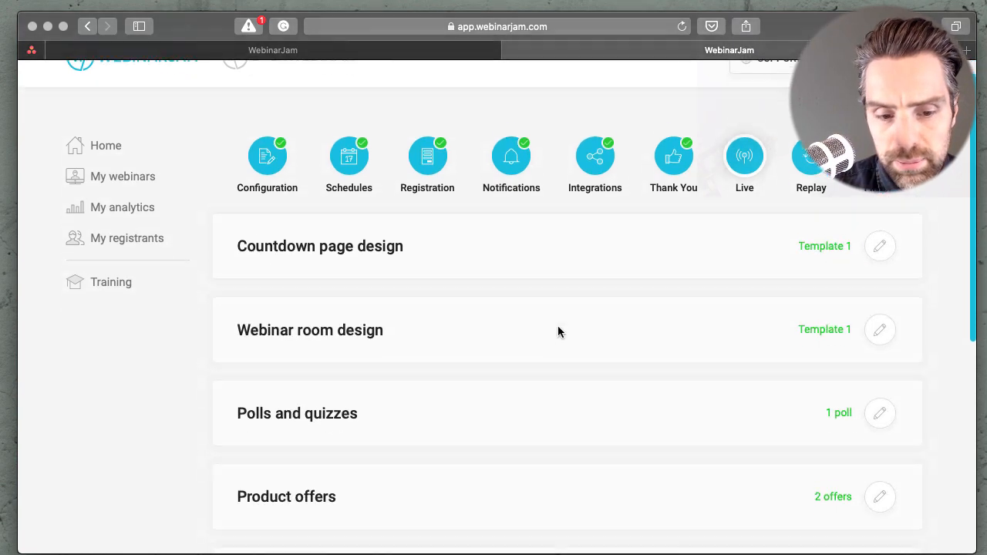
pyautogui.scroll(-2, 559, 331)
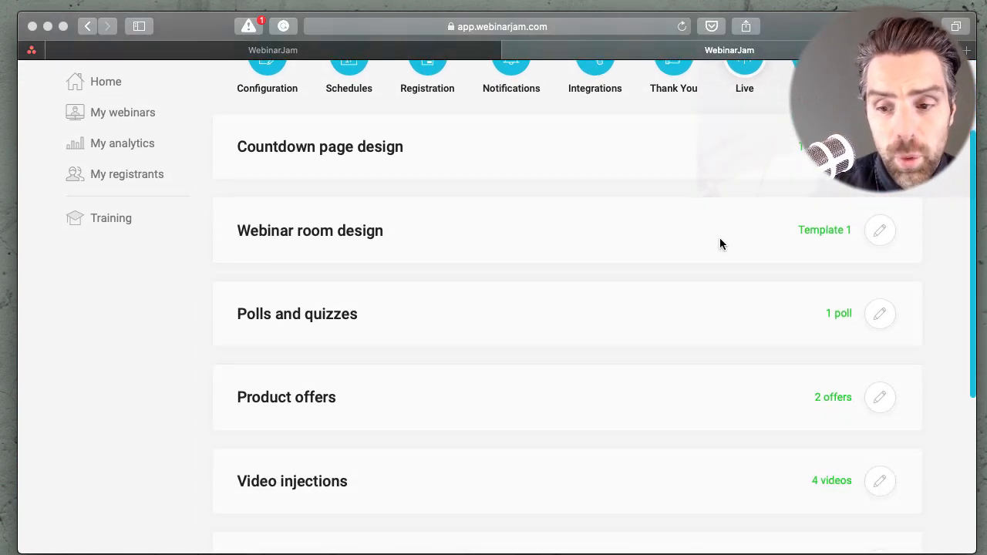
pyautogui.click(876, 237)
pyautogui.scroll(-1, 324, 359)
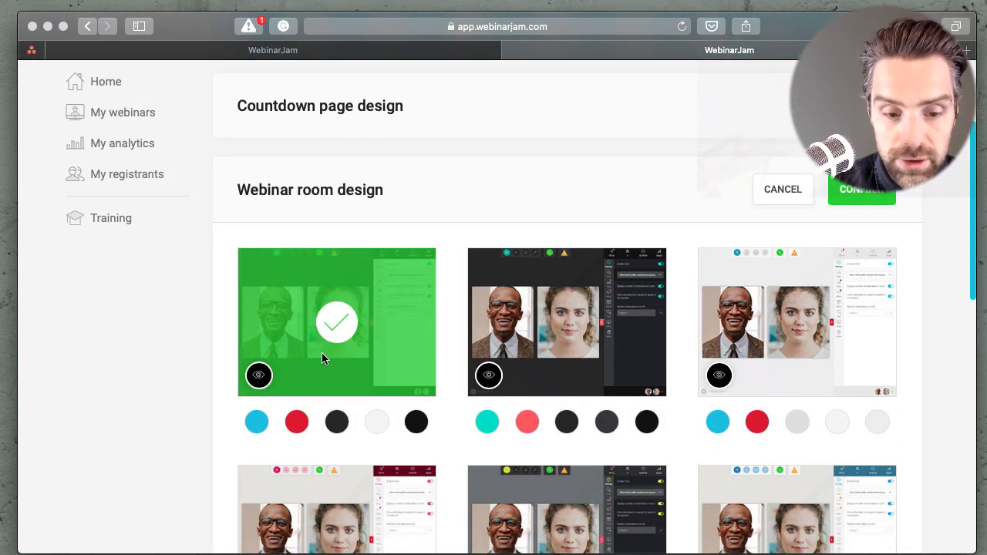
pyautogui.click(259, 376)
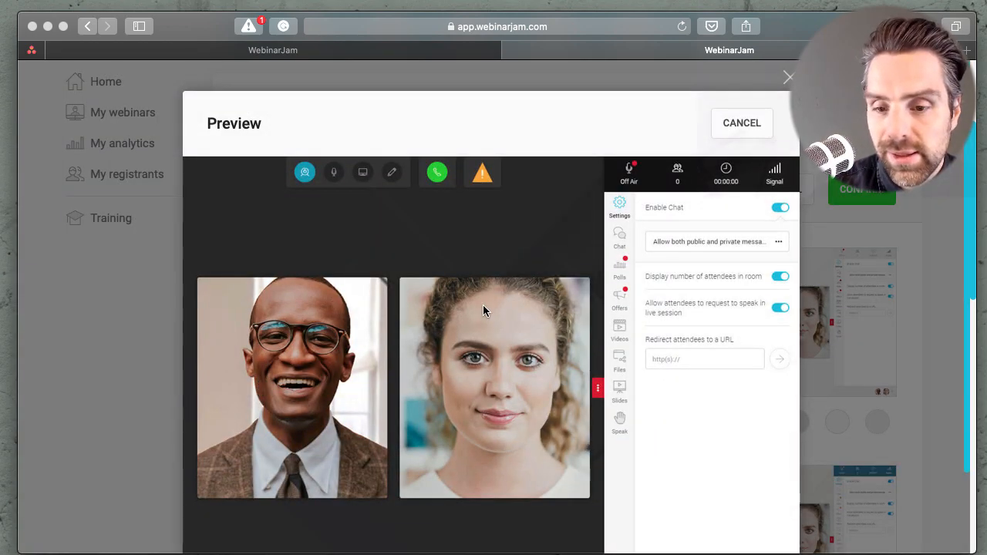
pyautogui.click(788, 78)
pyautogui.scroll(-5, 777, 297)
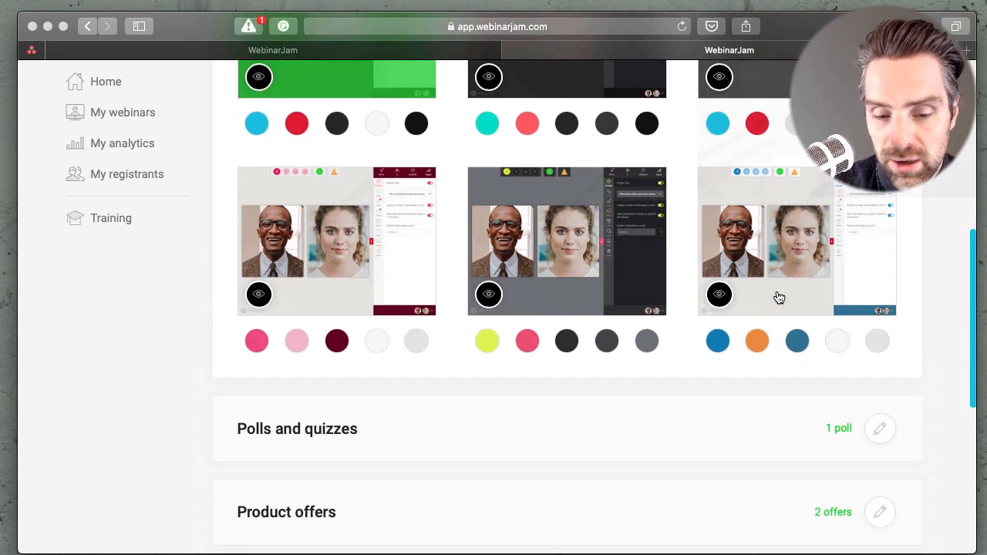
# Look through the remaining webinar room design templates and cancel out of the section.
pyautogui.scroll(3, 777, 298)
pyautogui.scroll(2, 780, 298)
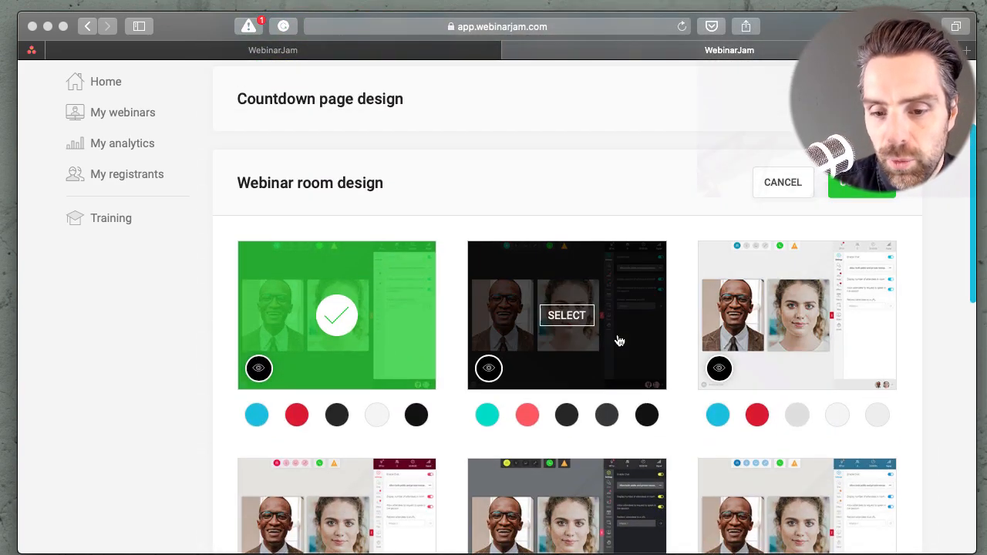
pyautogui.scroll(-3, 619, 340)
pyautogui.scroll(2, 619, 340)
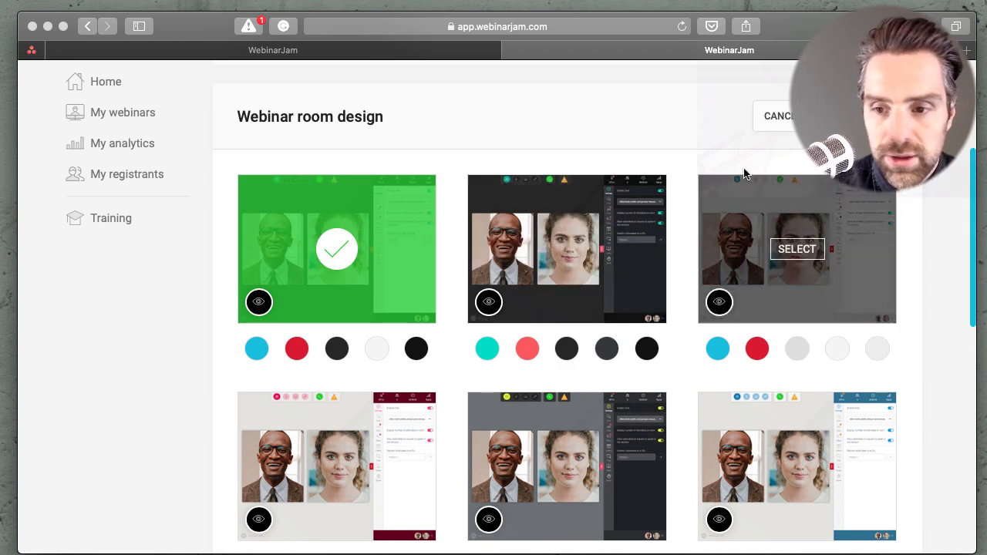
pyautogui.click(782, 127)
# Open the product offers, review the Lionpack offer's fields and preview, close it without saving and cancel the section.
pyautogui.scroll(-1, 781, 203)
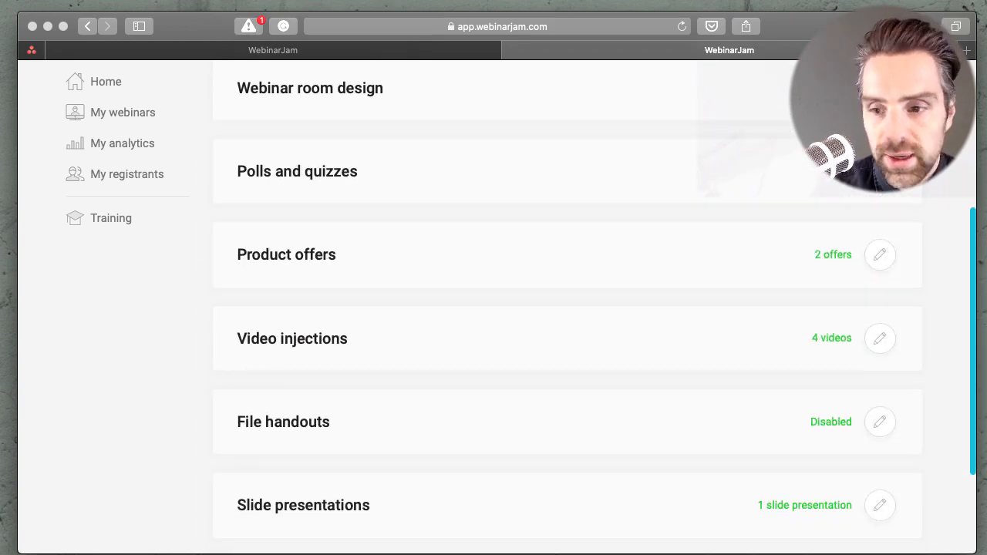
pyautogui.scroll(-1, 715, 283)
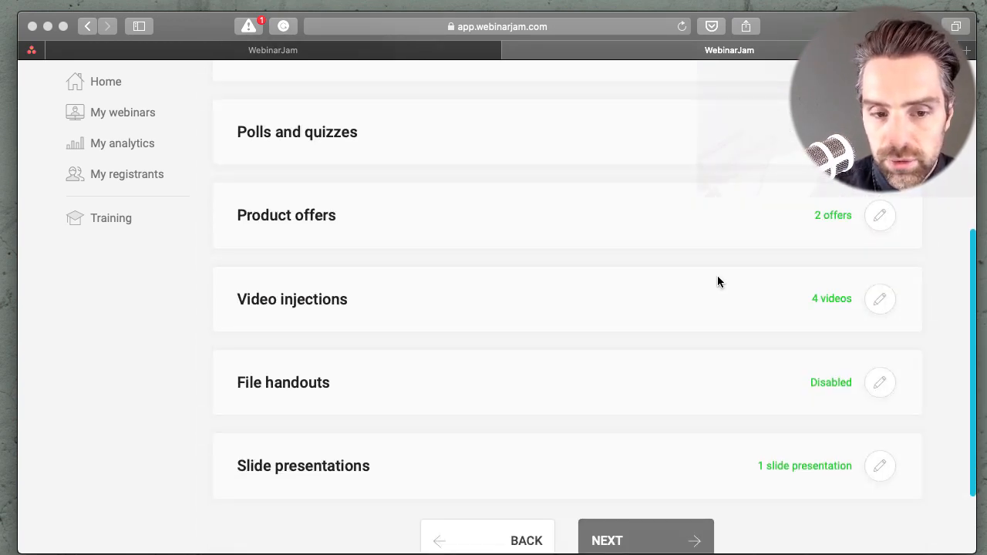
pyautogui.click(879, 215)
pyautogui.scroll(-3, 709, 254)
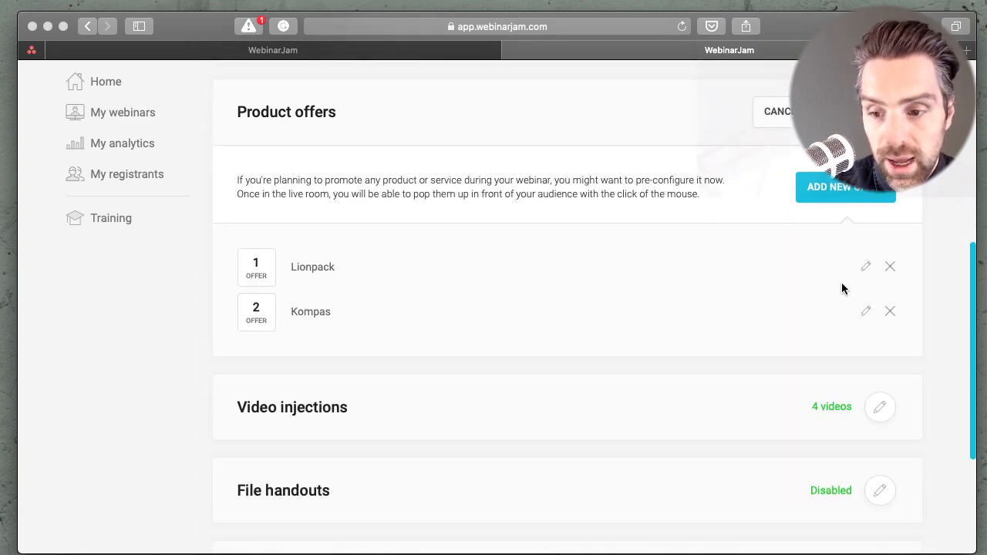
pyautogui.click(866, 266)
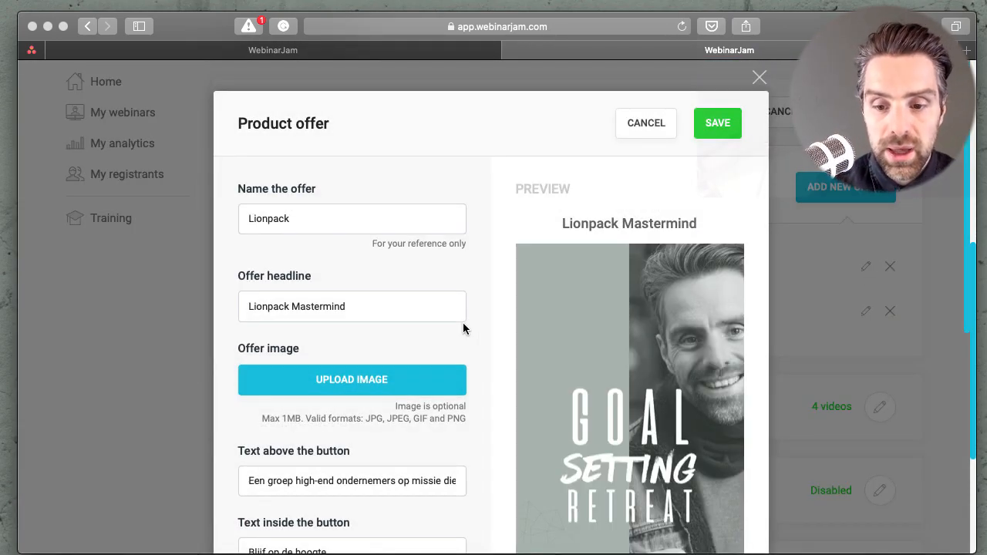
pyautogui.scroll(-8, 419, 273)
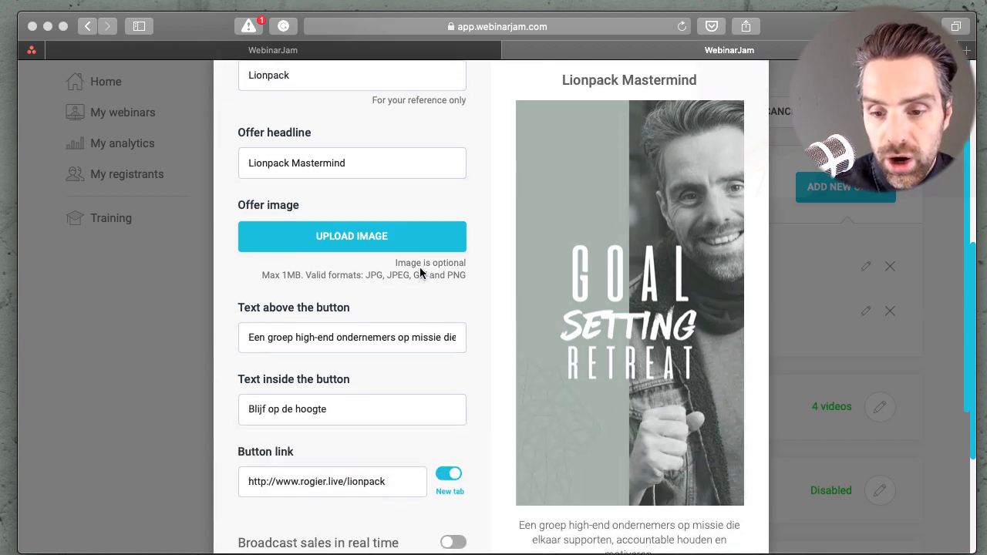
pyautogui.scroll(6, 419, 274)
pyautogui.scroll(3, 420, 273)
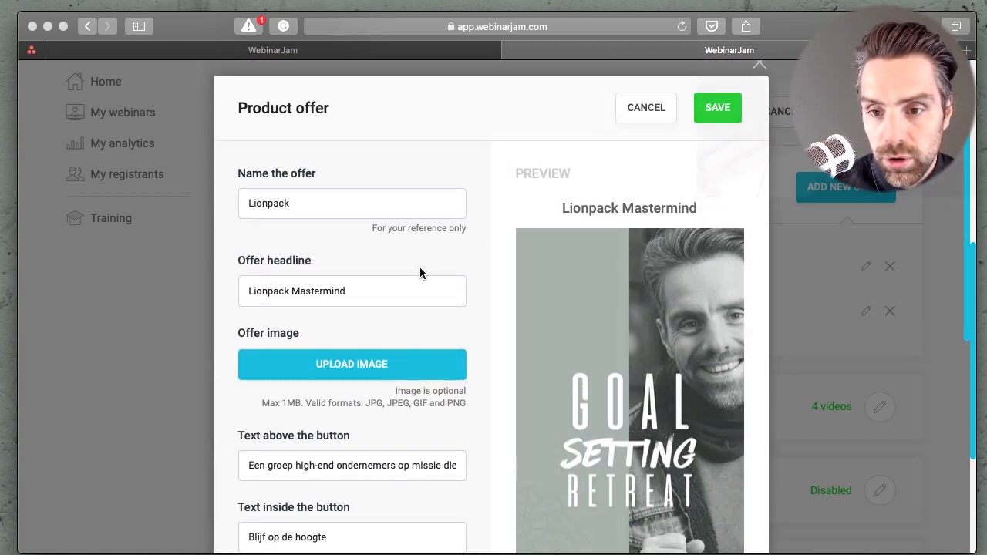
pyautogui.scroll(-5, 633, 288)
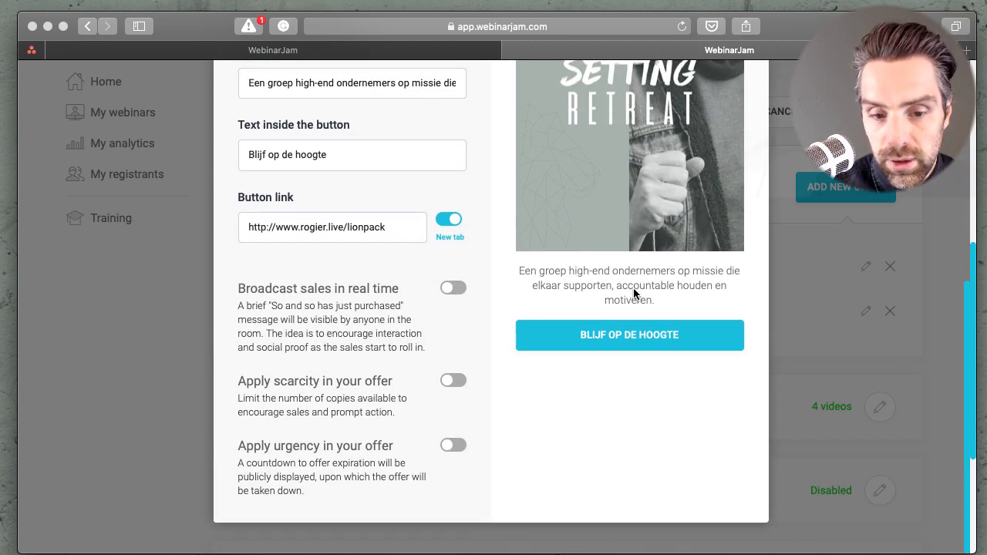
pyautogui.scroll(5, 633, 287)
pyautogui.click(758, 79)
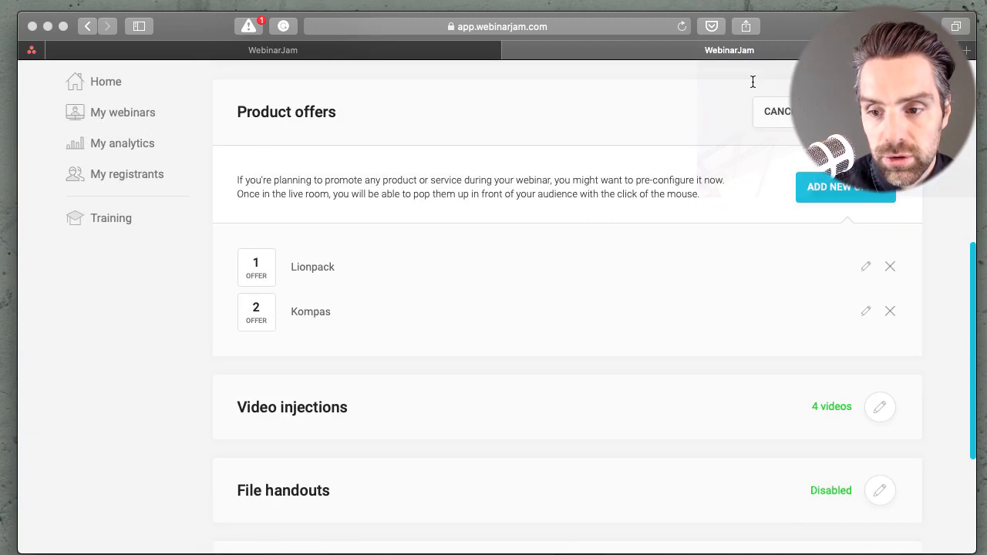
pyautogui.click(782, 117)
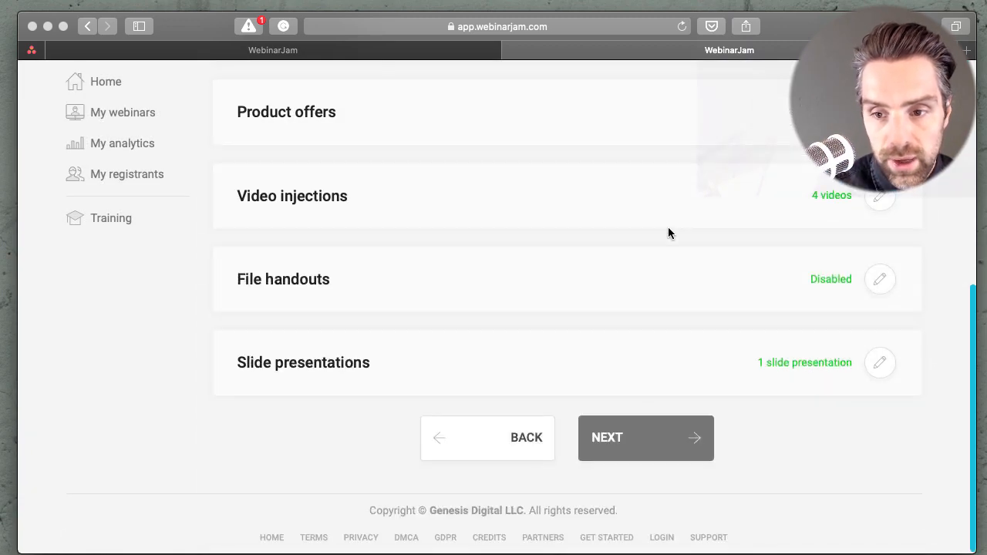
# Open the video injections, inspect the "1 - Bigger picture" video's settings, and cancel out of the video and the section.
pyautogui.click(878, 199)
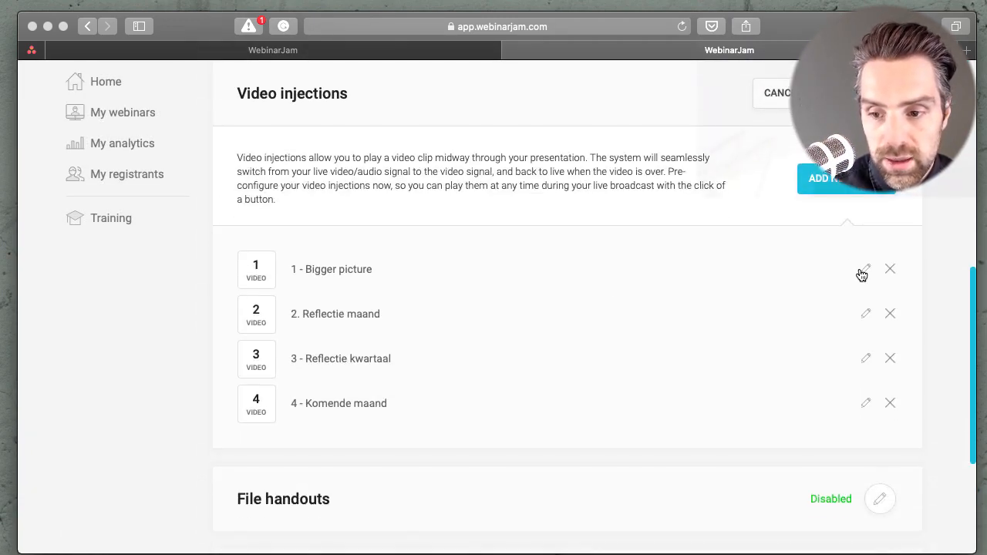
pyautogui.click(864, 271)
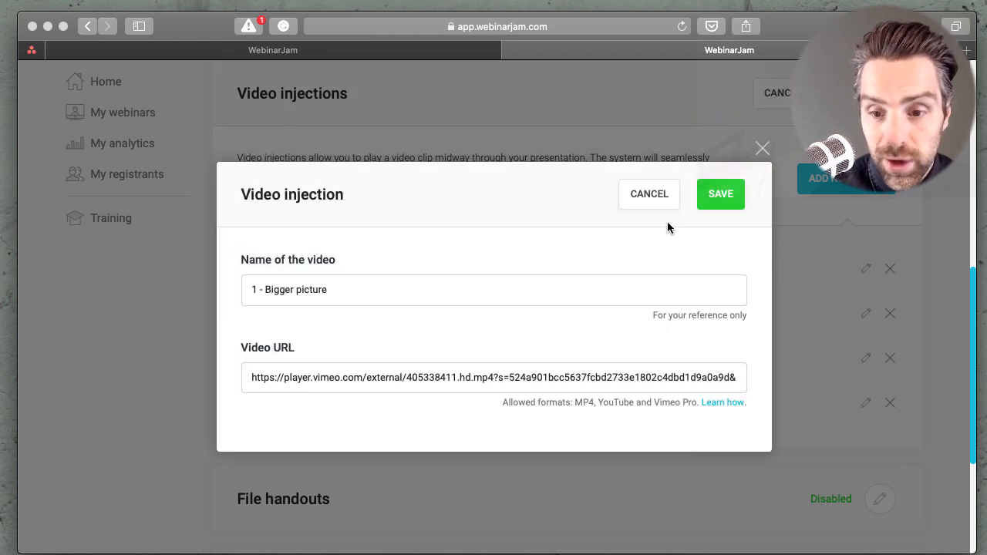
pyautogui.click(657, 204)
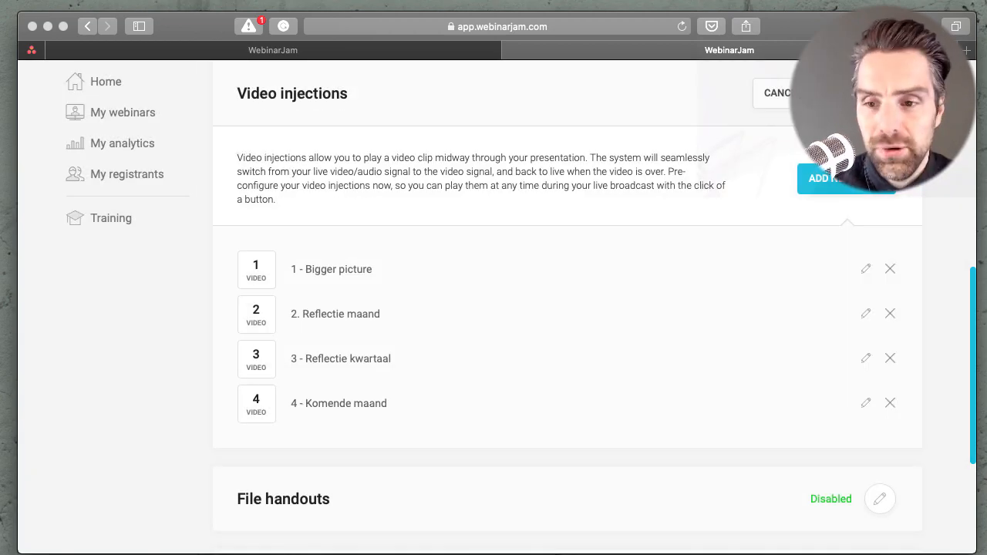
pyautogui.click(795, 94)
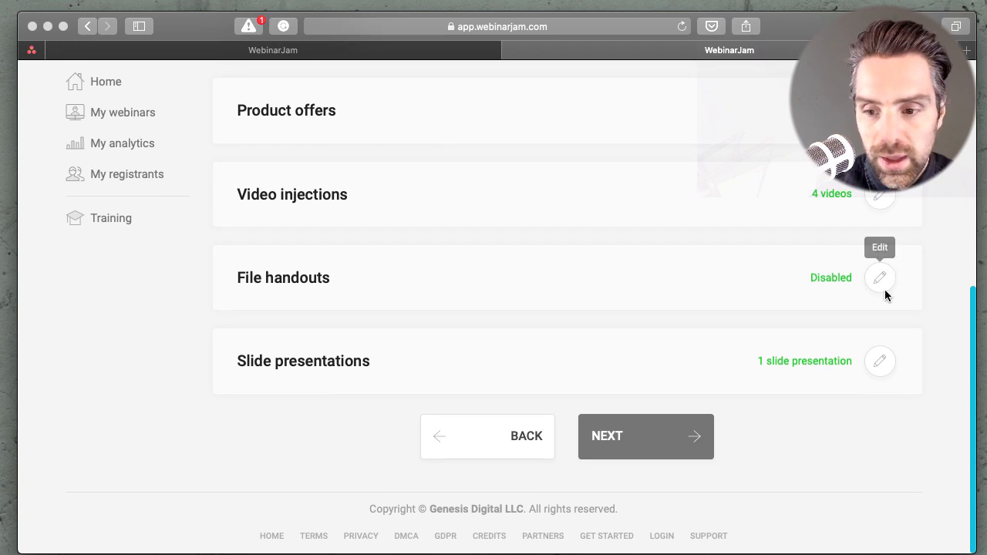
# Open the slide presentations section, review its configured presentation and cancel out of it.
pyautogui.click(882, 365)
pyautogui.scroll(-1, 520, 384)
pyautogui.scroll(-1, 519, 382)
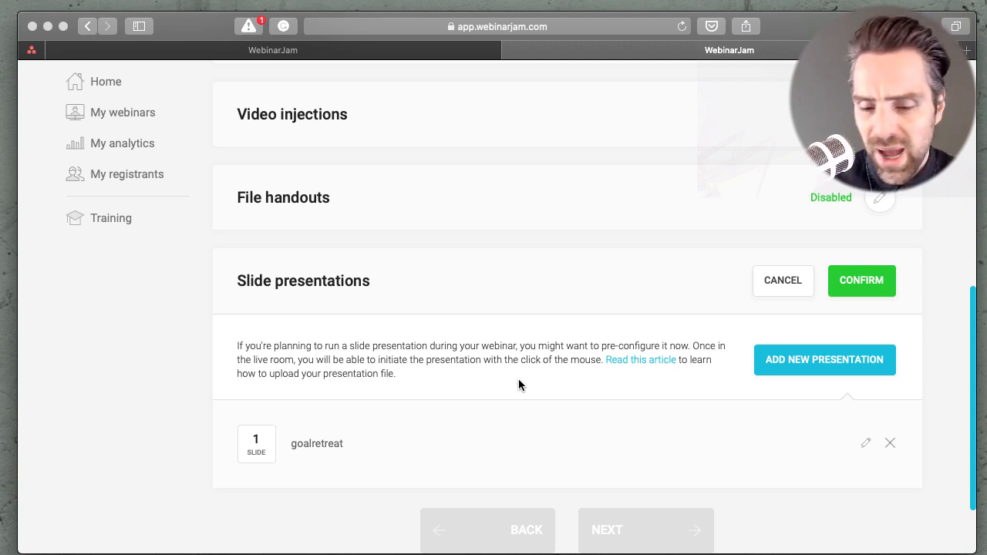
pyautogui.click(775, 308)
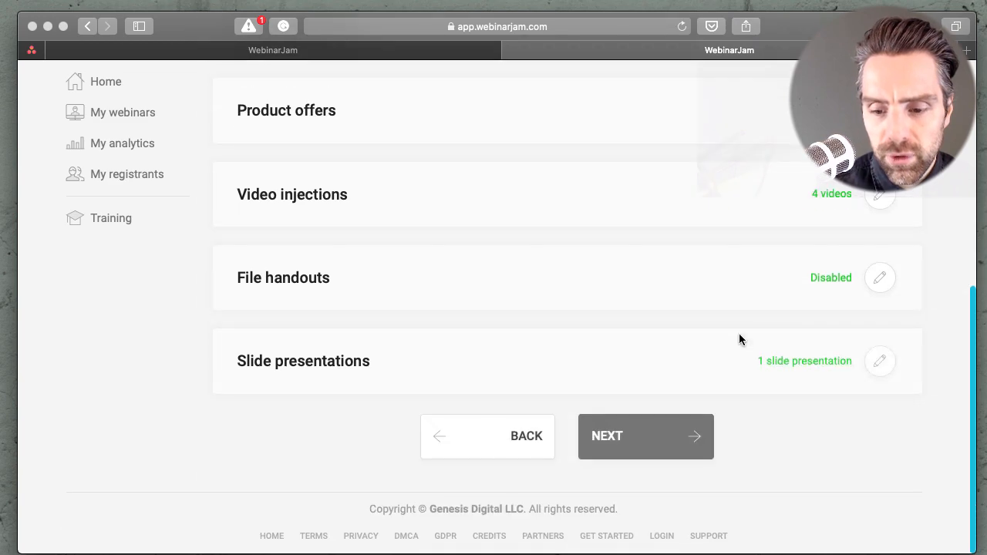
# Continue to the Replay section, then inspect the webinar replay recording options and cancel out of them.
pyautogui.click(661, 436)
pyautogui.scroll(3, 566, 304)
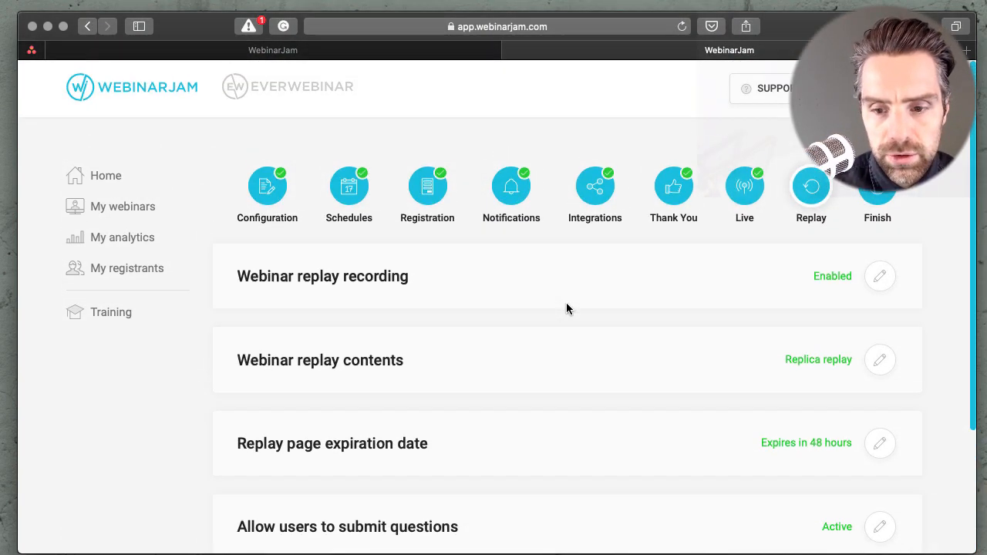
pyautogui.scroll(-2, 566, 307)
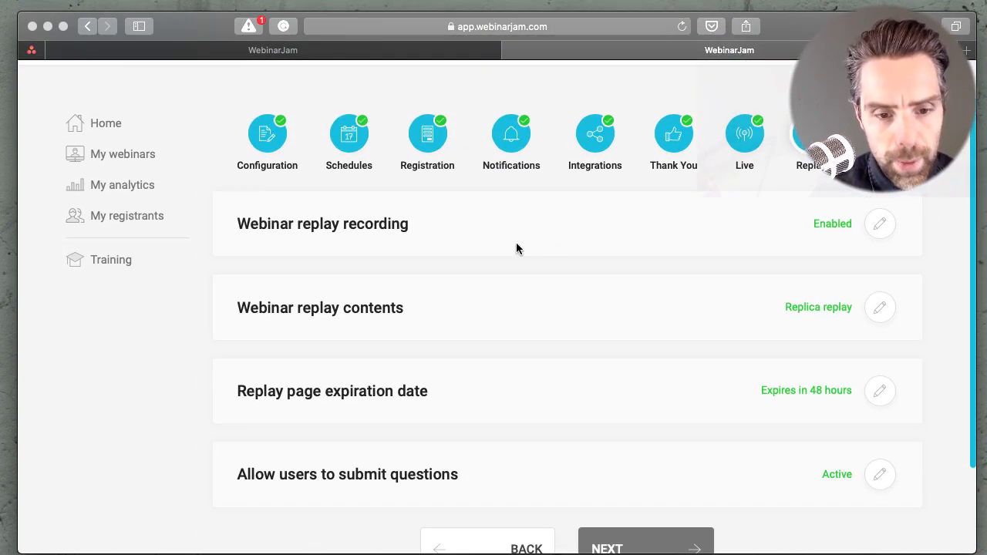
pyautogui.scroll(-2, 660, 284)
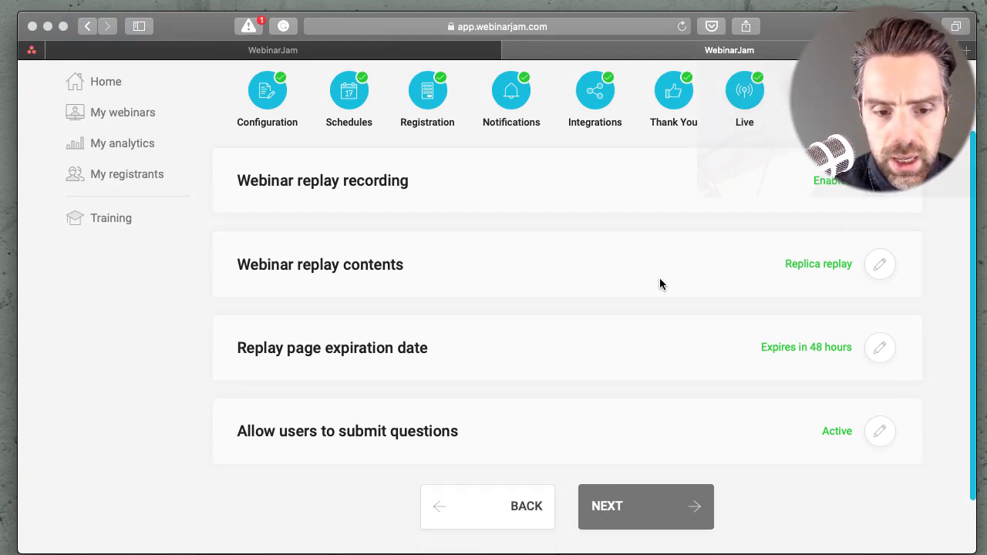
pyautogui.click(877, 192)
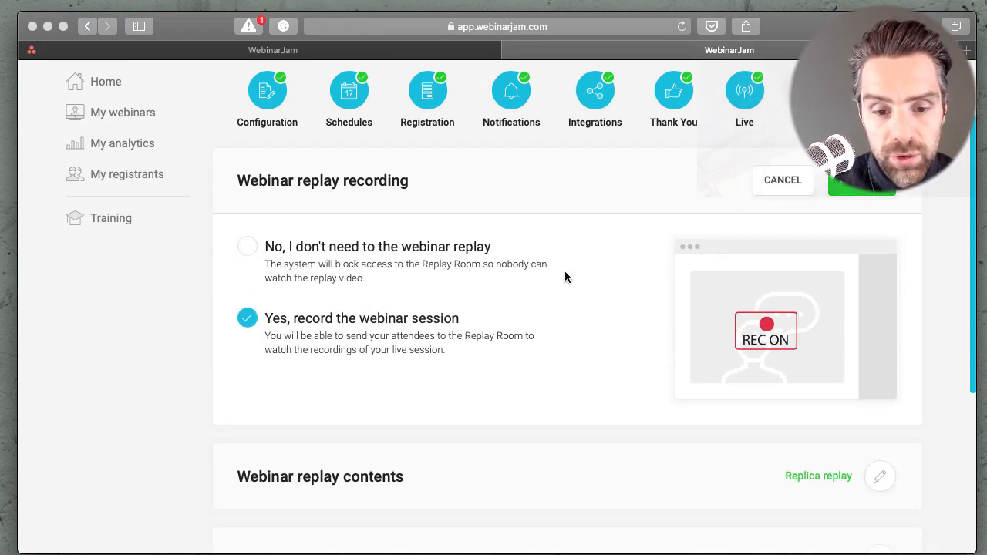
pyautogui.click(783, 180)
# Review the replica replay, custom video and external URL options for the webinar replay contents, then cancel.
pyautogui.click(878, 266)
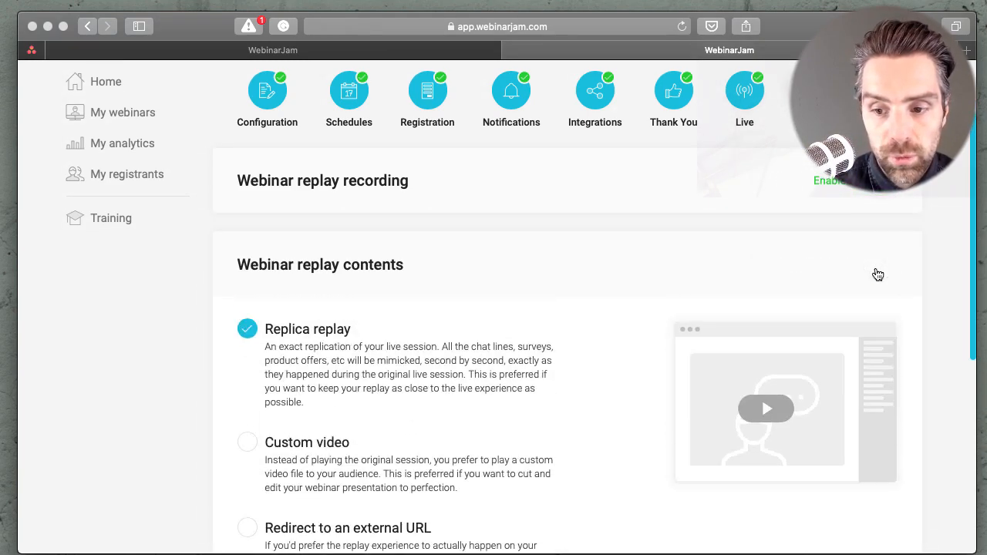
pyautogui.scroll(-2, 601, 298)
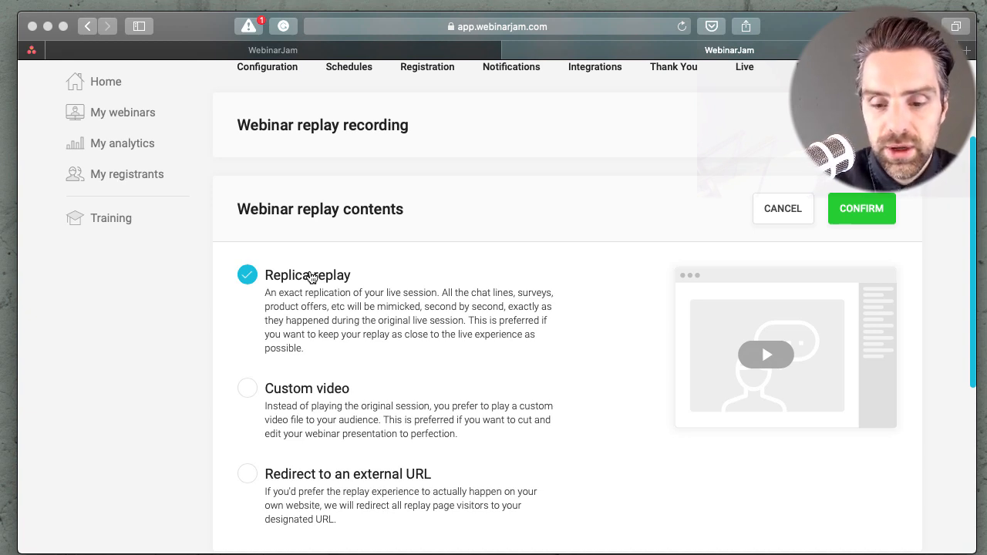
pyautogui.scroll(-3, 568, 398)
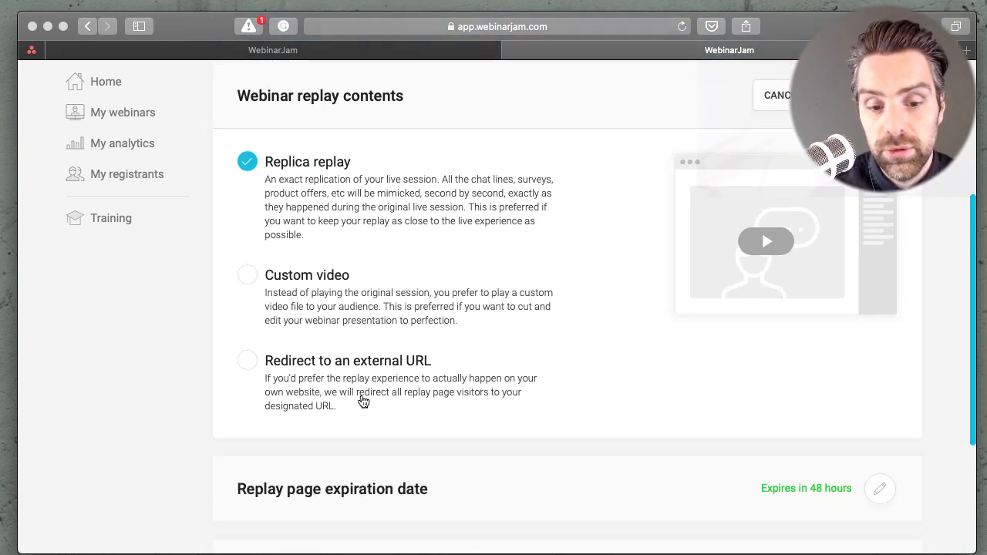
pyautogui.scroll(1, 363, 401)
pyautogui.click(780, 142)
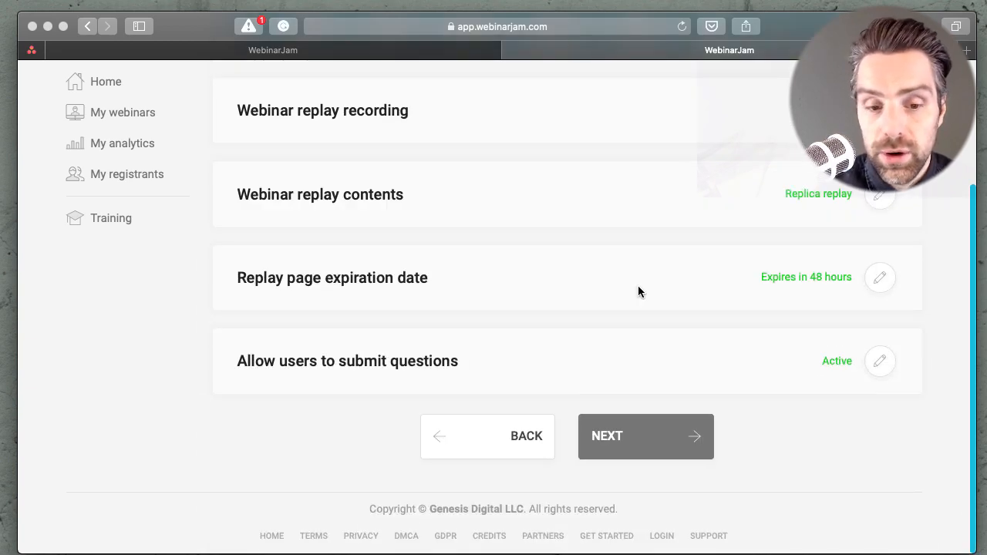
# Finish the webinar configuration, return to the webinar list and open the links of the Goal Setting Retreat CLONE webinar.
pyautogui.click(661, 452)
pyautogui.click(689, 437)
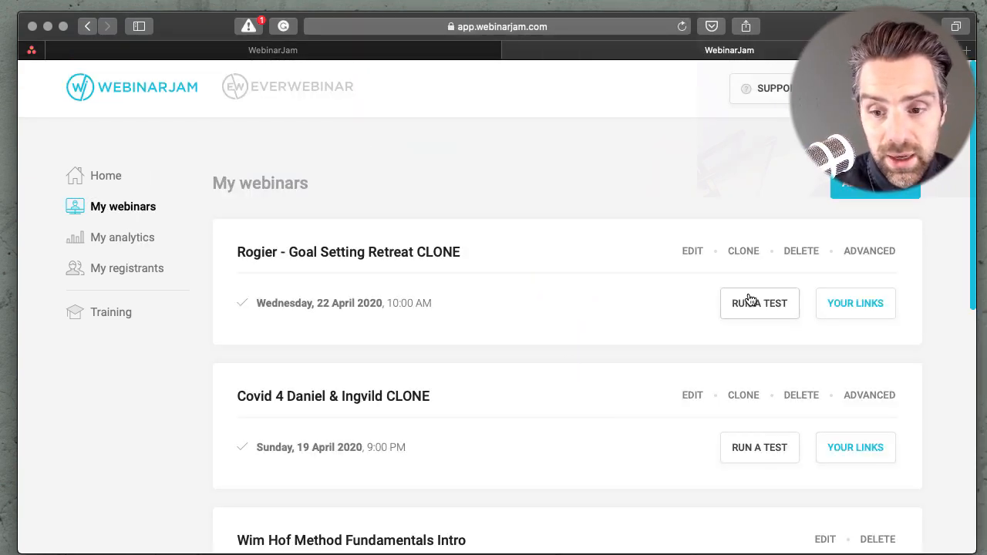
pyautogui.click(840, 305)
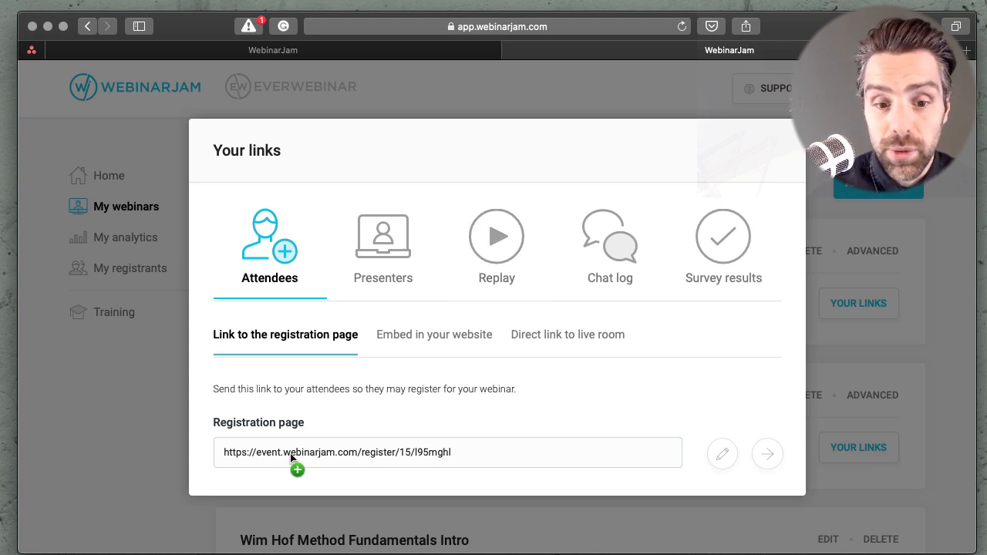
# Show the attendee options for embedding registration in a website and examine the registration bar settings.
pyautogui.click(437, 334)
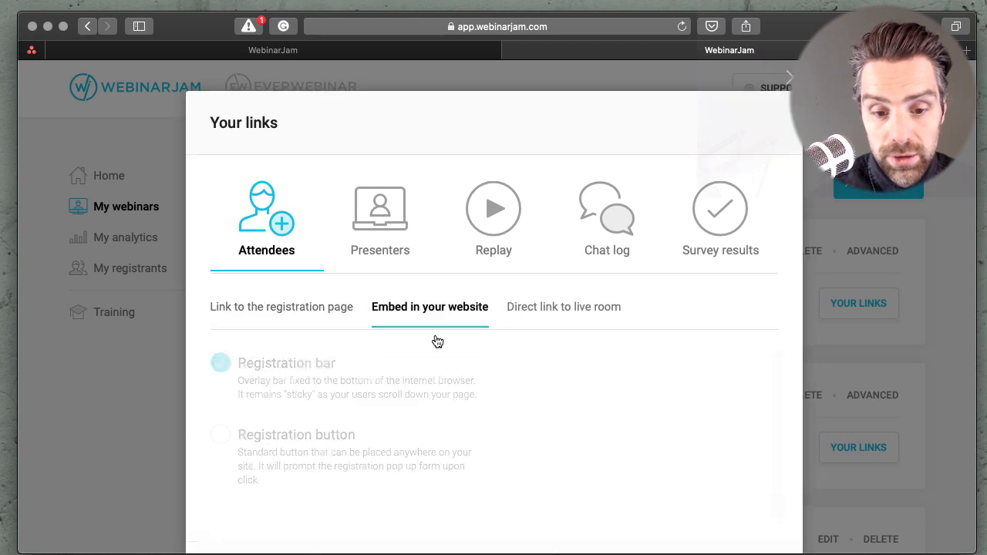
pyautogui.scroll(-4, 351, 378)
pyautogui.scroll(-1, 345, 371)
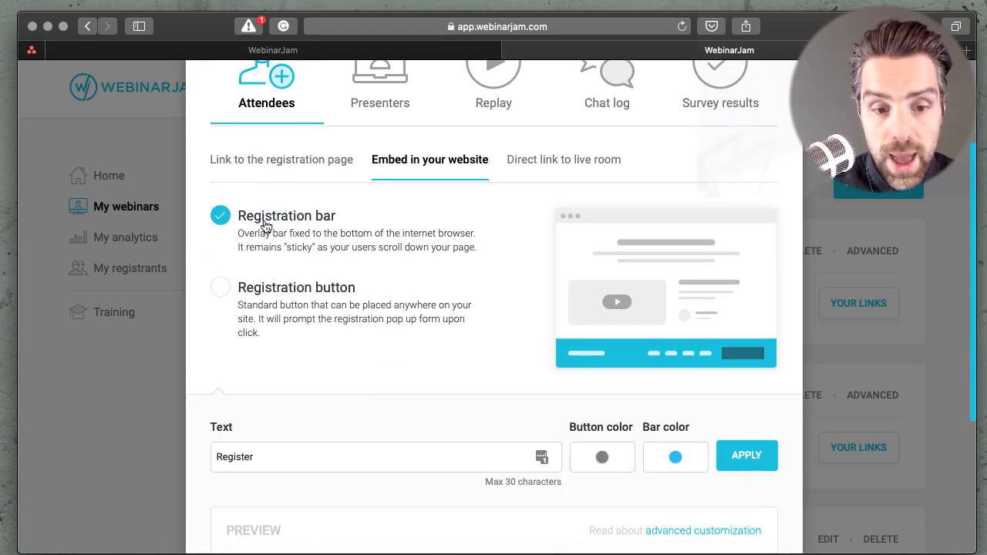
pyautogui.scroll(-2, 543, 317)
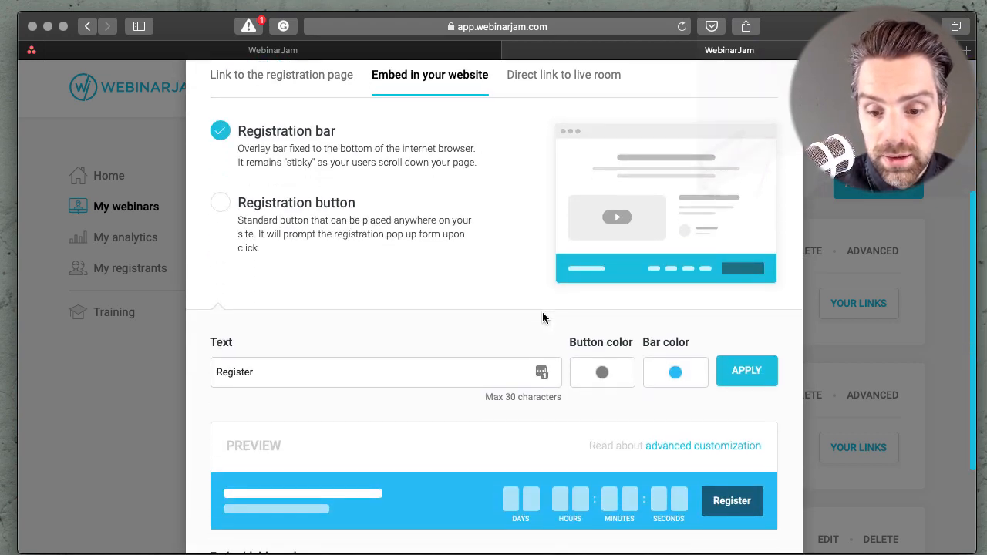
# Set the registration bar's color to near black and its button color to a muted dark red.
pyautogui.click(675, 373)
pyautogui.moveTo(635, 443); pyautogui.dragTo(590, 486)
pyautogui.click(455, 421)
pyautogui.click(601, 372)
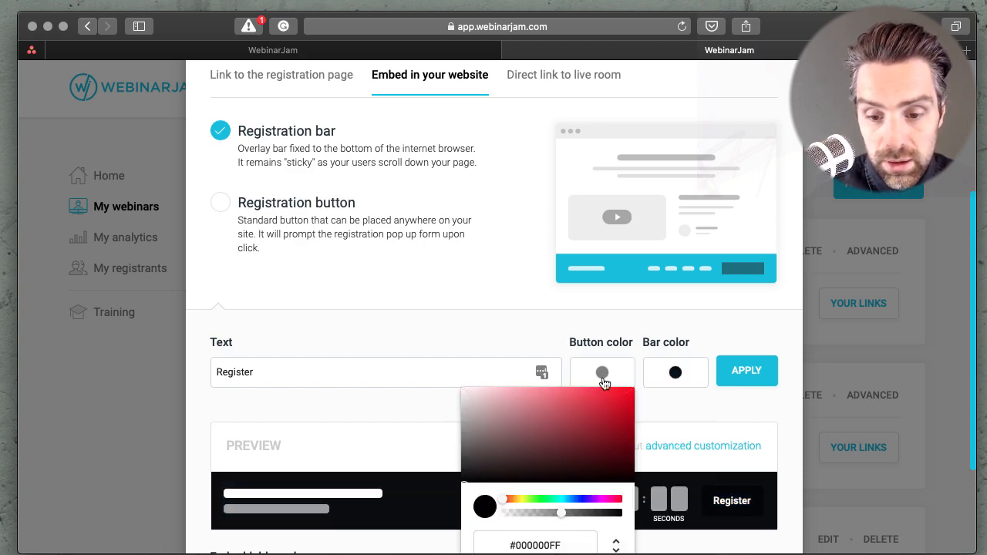
pyautogui.click(555, 427)
pyautogui.click(417, 429)
pyautogui.scroll(-3, 571, 456)
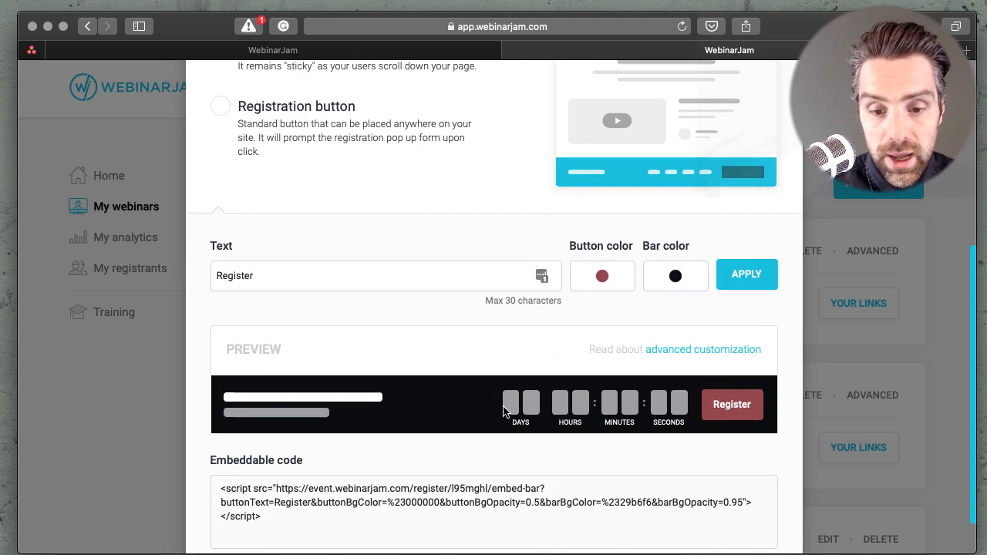
# Change the registration bar's button text to "Registreer" and bring up the embeddable code.
pyautogui.doubleClick(283, 276)
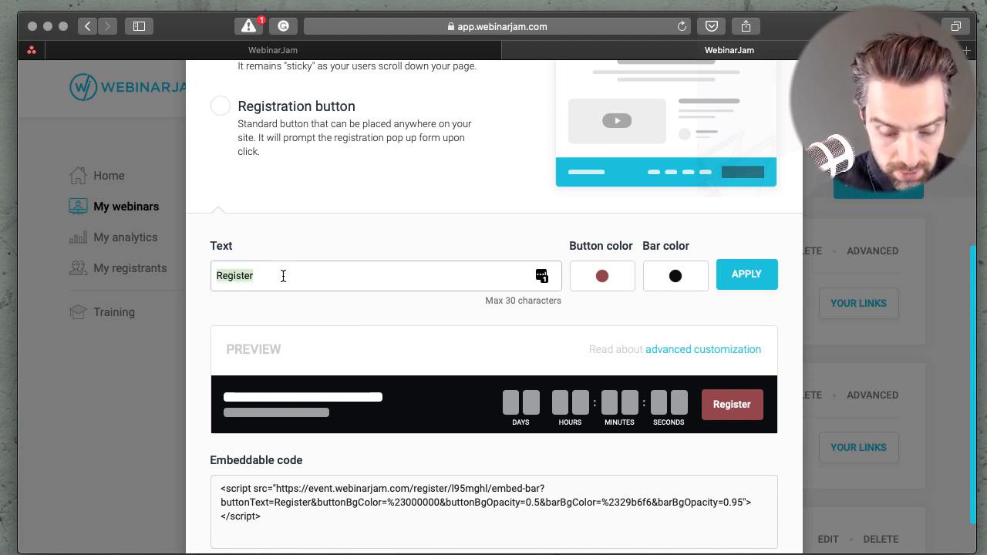
pyautogui.write('Registreer')
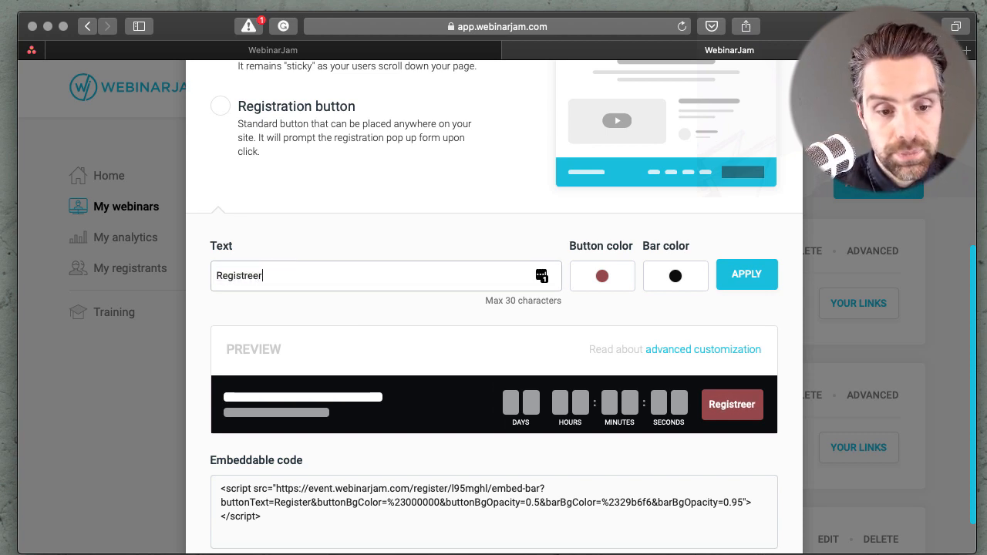
pyautogui.scroll(-2, 437, 367)
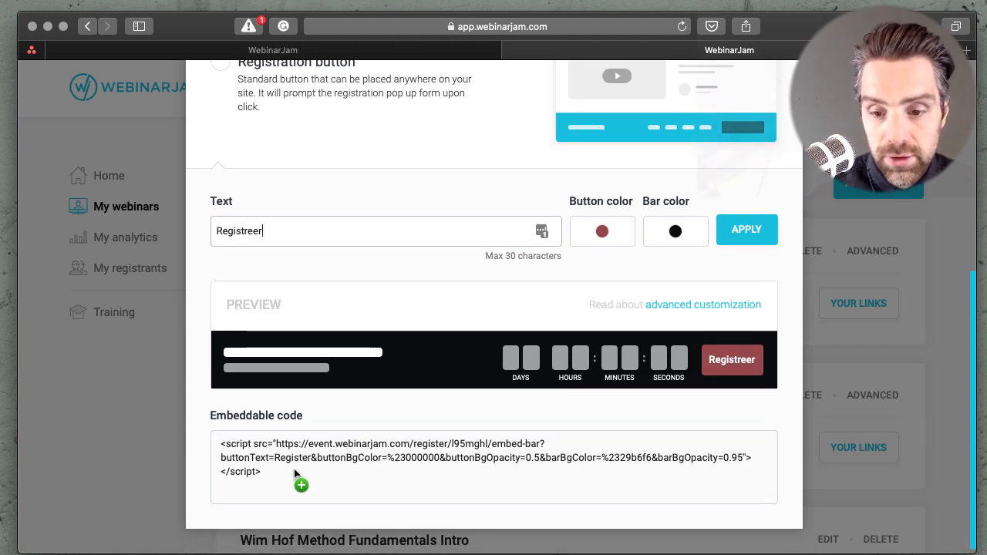
# Switch the website embed type to the registration button and examine its styling options, preview and embeddable code.
pyautogui.scroll(5, 294, 473)
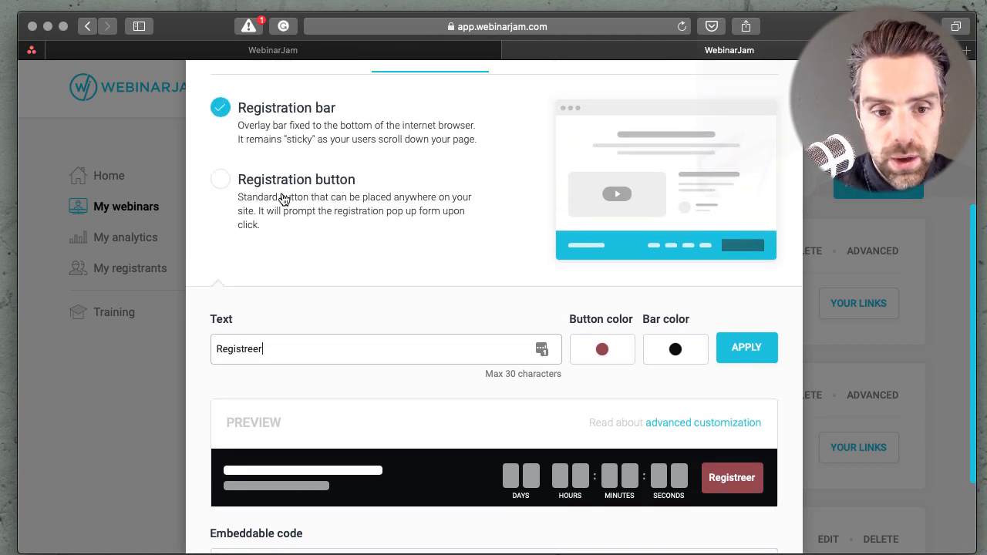
pyautogui.click(291, 183)
pyautogui.scroll(-5, 386, 262)
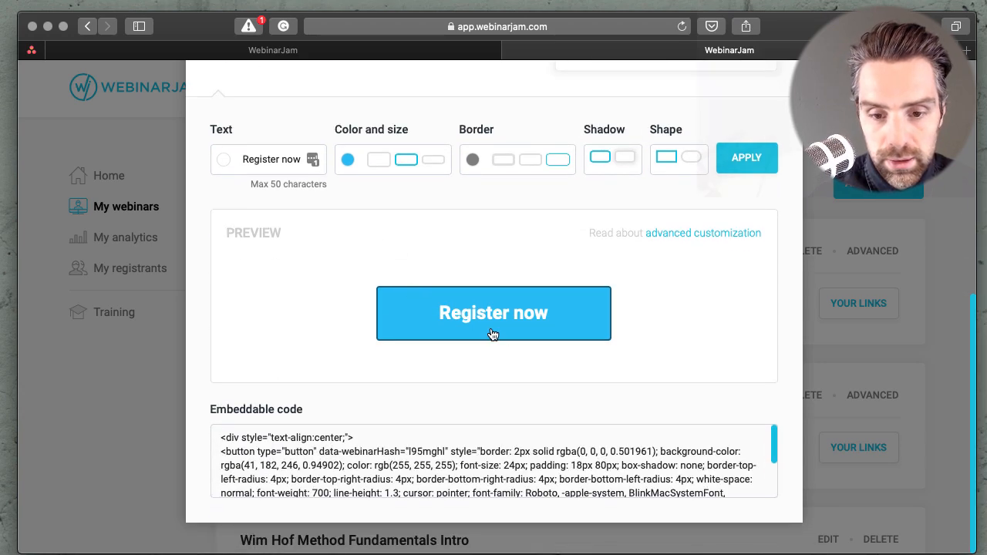
pyautogui.scroll(6, 468, 451)
pyautogui.scroll(3, 468, 465)
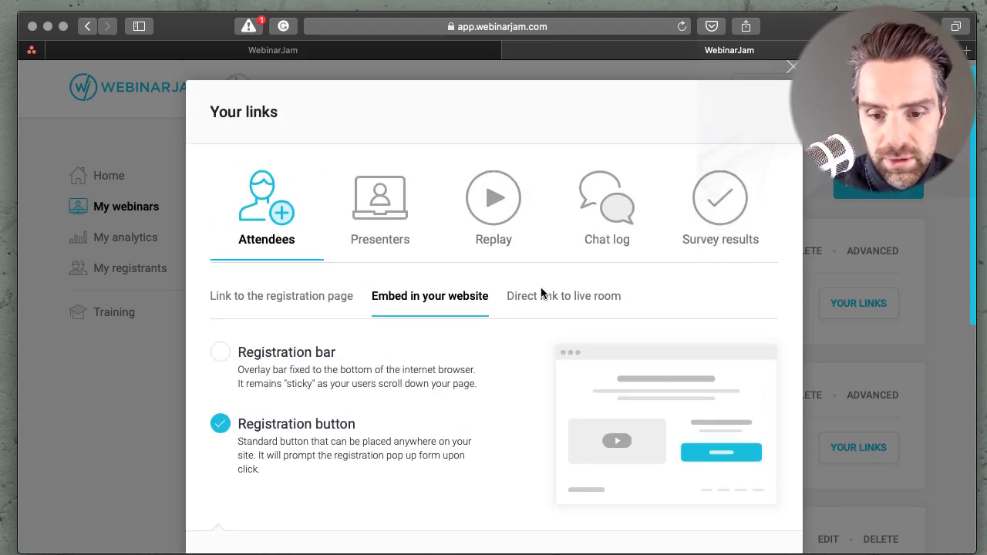
# Examine the direct live room link and the presenter, replay and chat log links, and close the webinar's links.
pyautogui.click(542, 293)
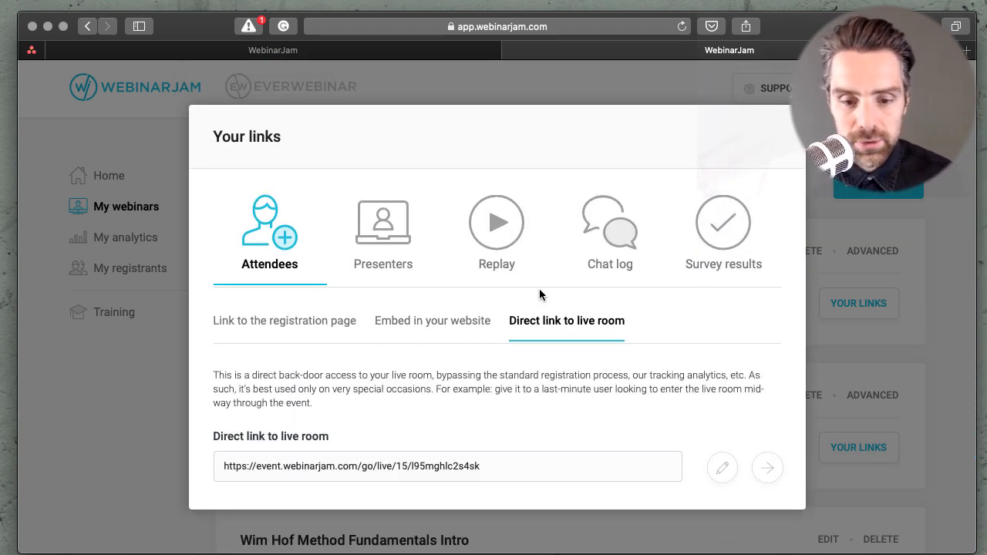
pyautogui.click(383, 228)
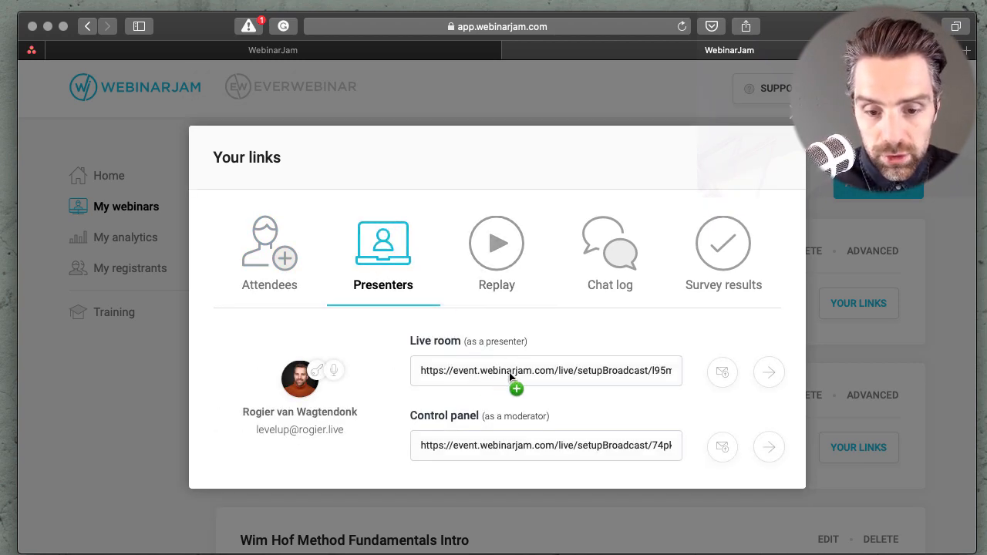
pyautogui.click(510, 260)
pyautogui.click(629, 322)
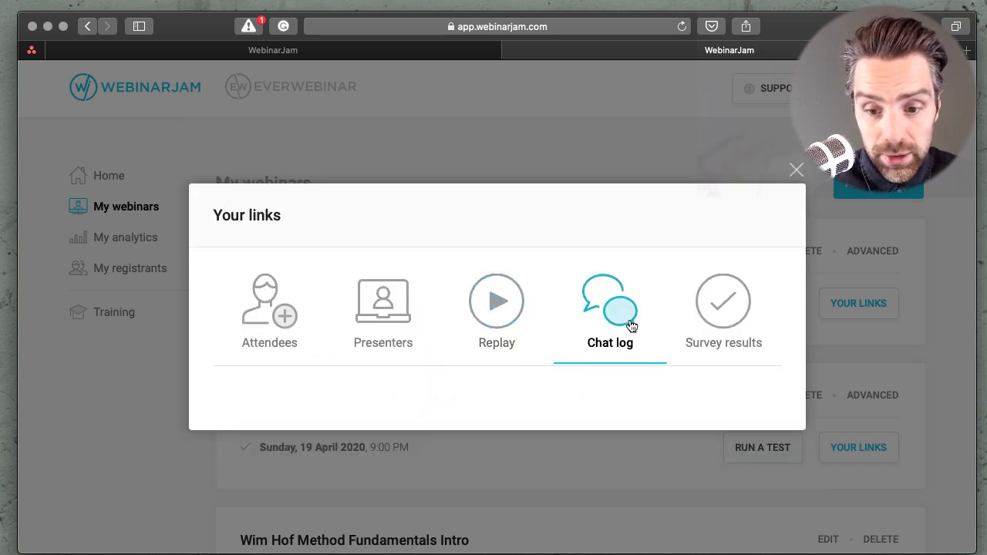
pyautogui.click(271, 302)
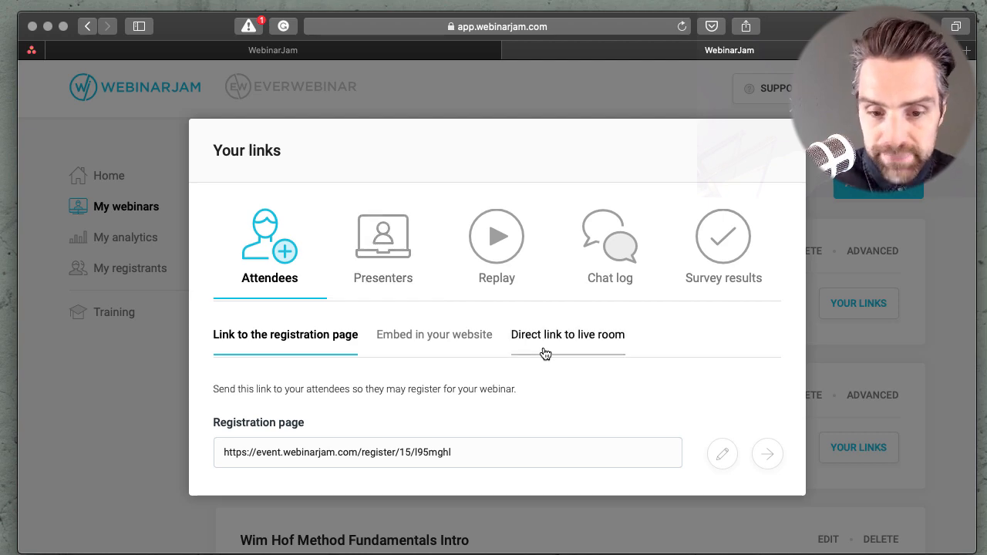
pyautogui.click(799, 107)
# Examine the goal tracking, one-click registration and API options in the Goal Setting Retreat CLONE webinar's advanced integration.
pyautogui.click(862, 257)
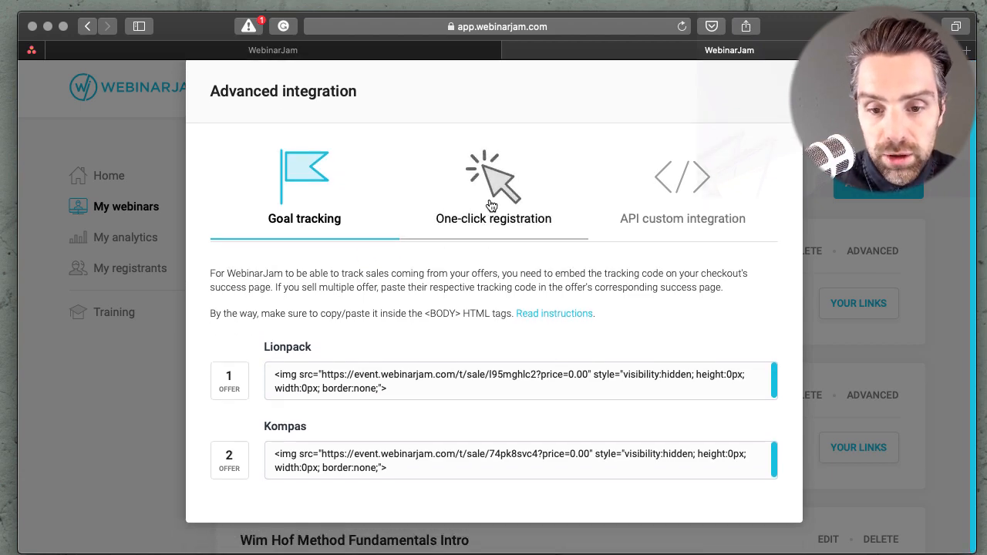
pyautogui.click(491, 204)
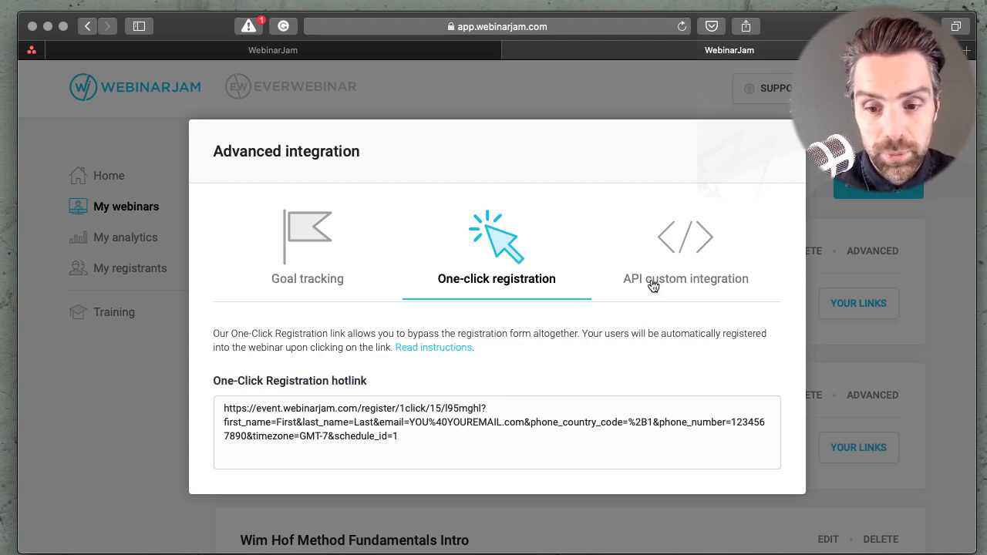
pyautogui.click(684, 297)
pyautogui.click(300, 289)
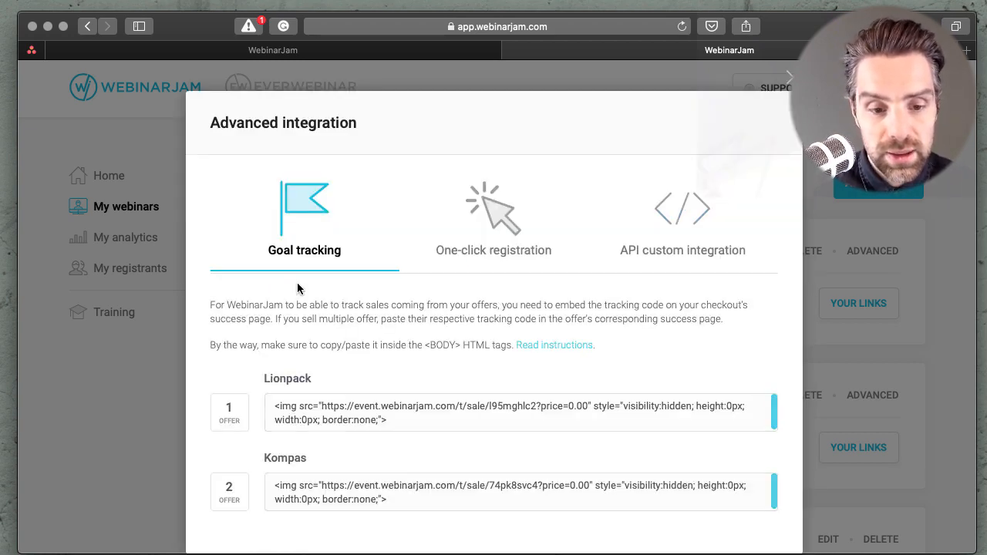
pyautogui.press('Escape')
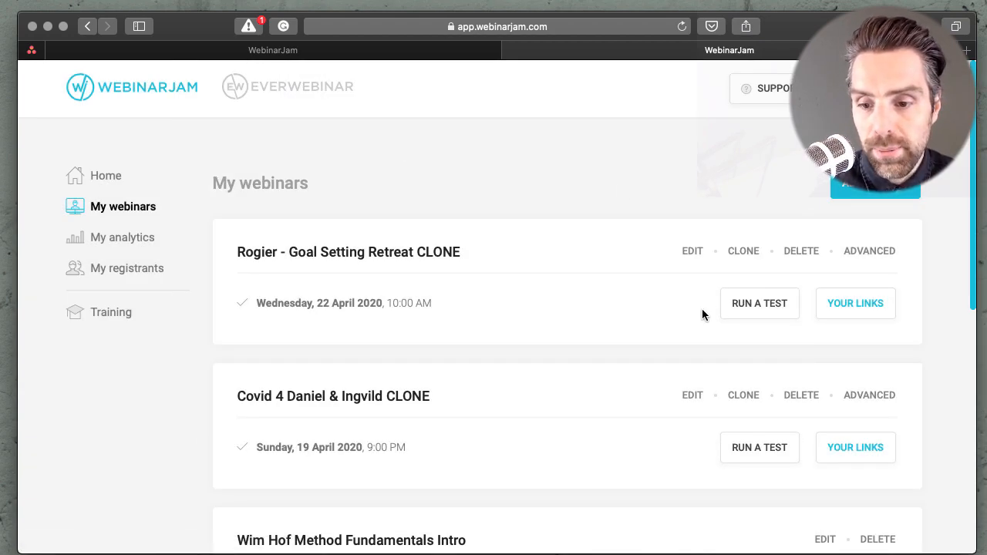
# Run a test of the Goal Setting Retreat CLONE webinar as presenter and continue past the last-minute checklist.
pyautogui.click(744, 305)
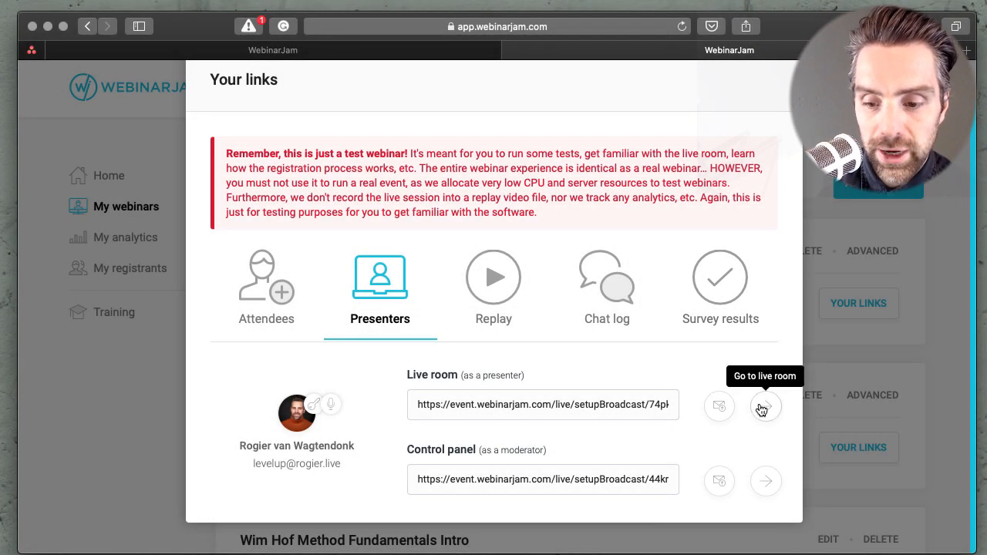
pyautogui.click(762, 408)
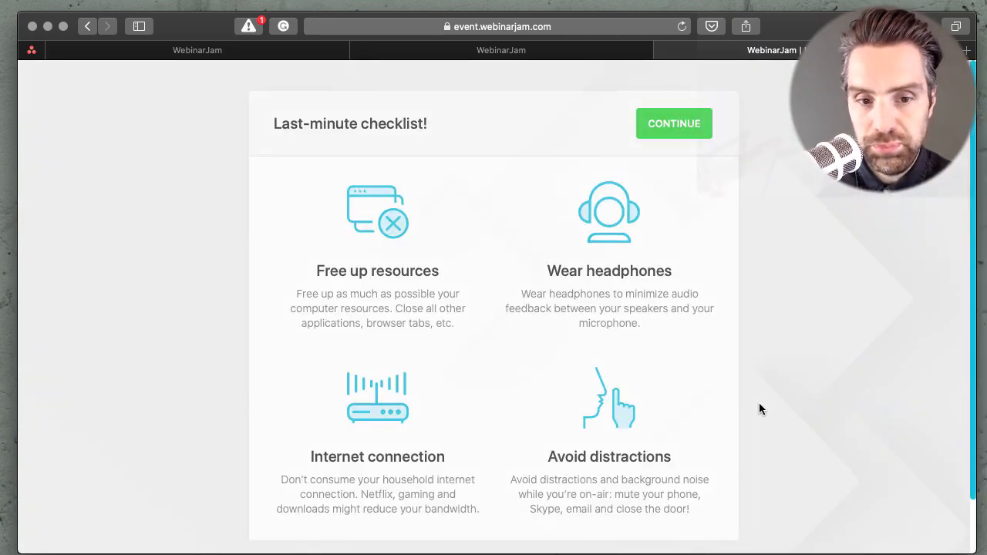
pyautogui.click(680, 132)
pyautogui.click(662, 197)
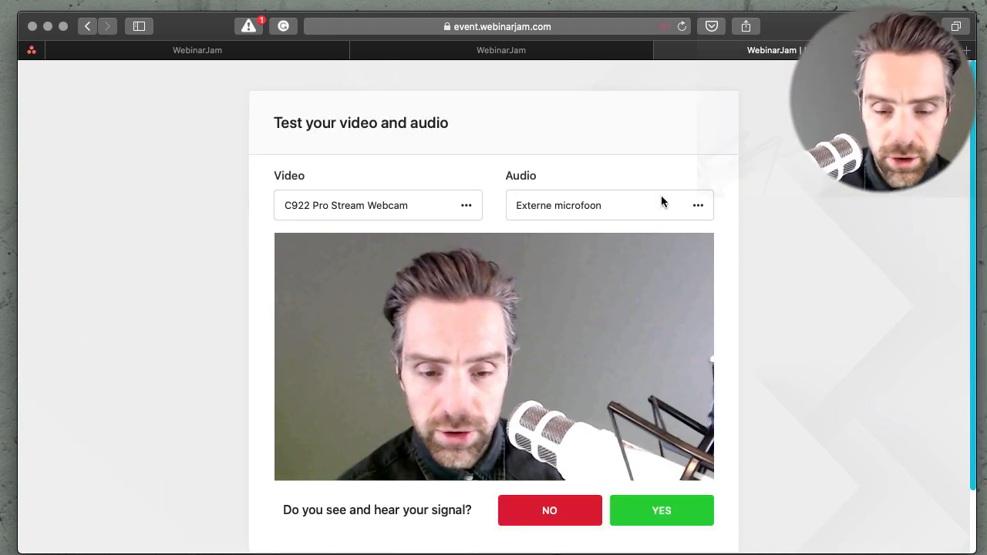
# Set the audio source to Rode Podcaster, confirm the video and audio signal and enter the live room.
pyautogui.click(646, 210)
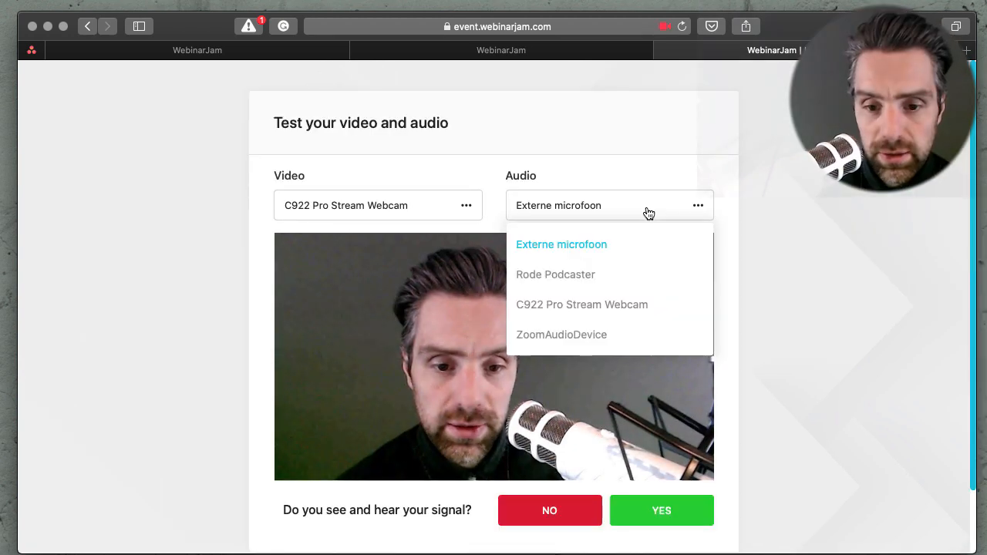
pyautogui.click(586, 274)
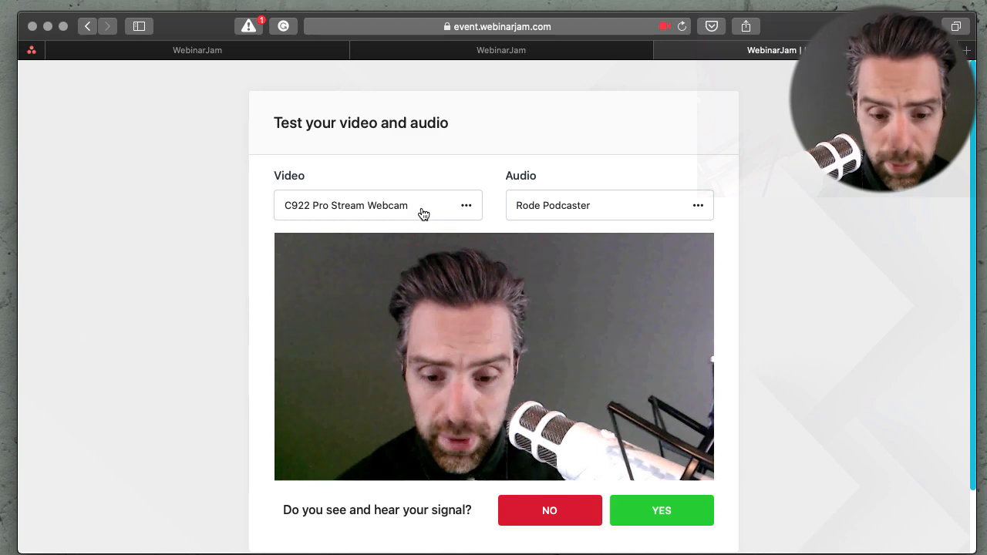
pyautogui.click(649, 512)
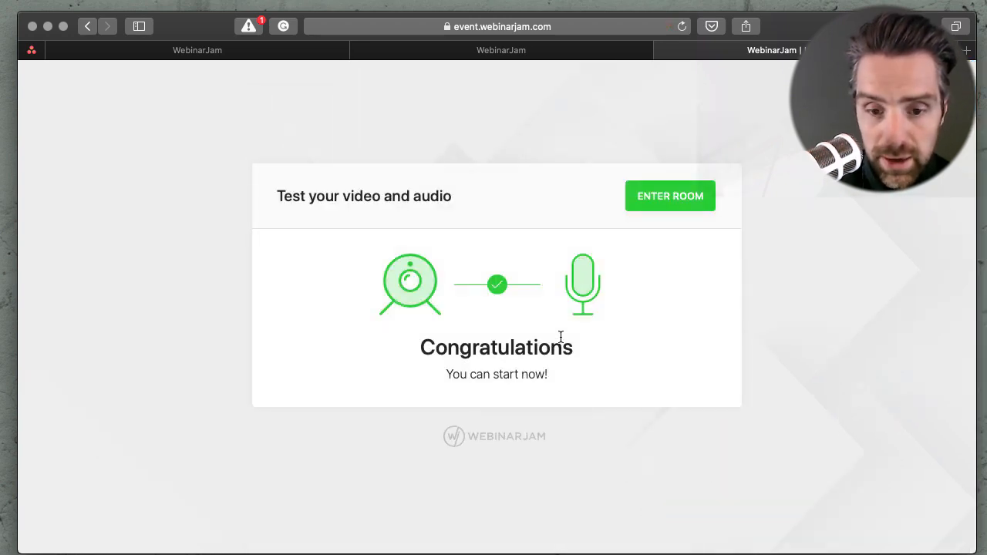
pyautogui.click(658, 204)
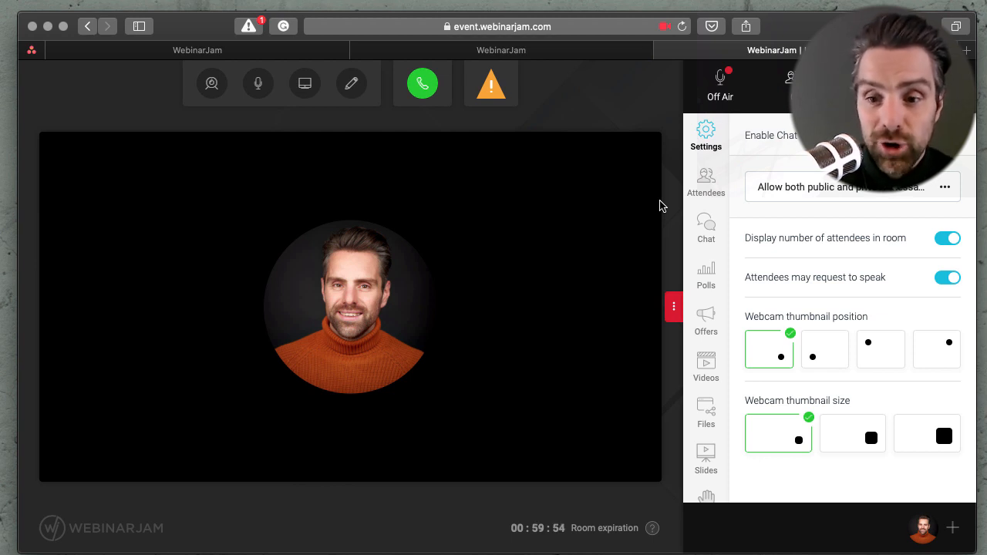
# Try the other webcam thumbnail positions and restore the bottom-right placement.
pyautogui.click(950, 349)
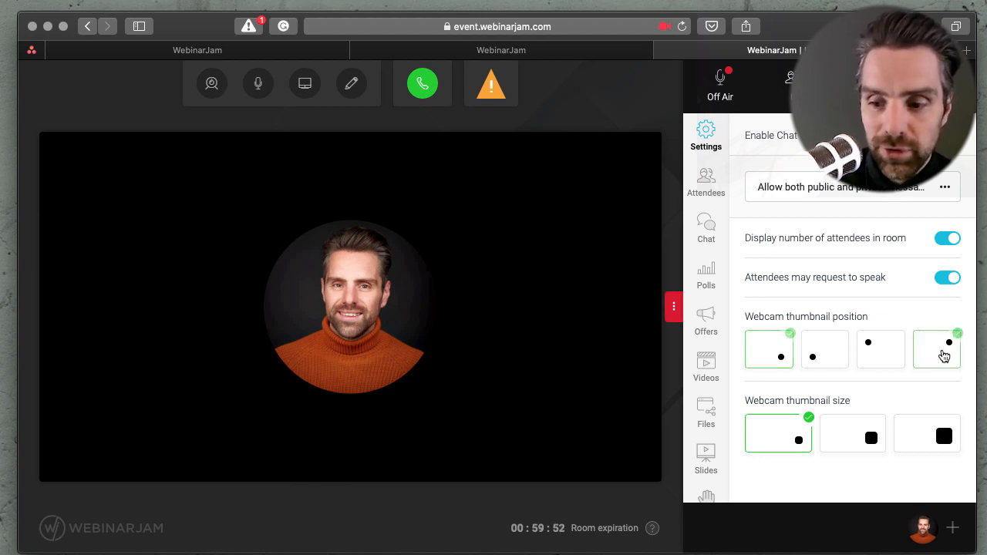
pyautogui.click(873, 351)
pyautogui.click(845, 356)
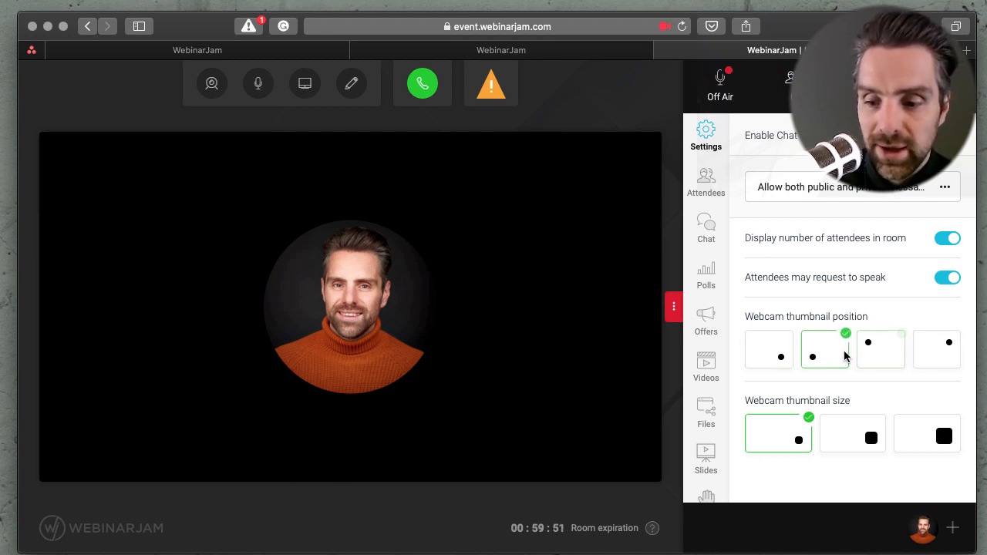
pyautogui.click(780, 356)
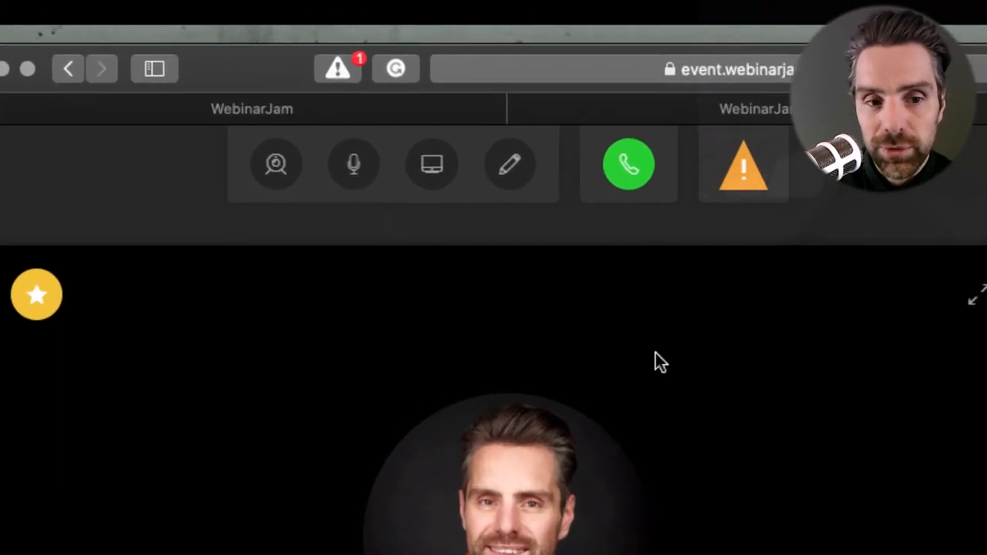
# Try out the presenter's webcam and microphone controls, turning each on and off again.
pyautogui.click(289, 182)
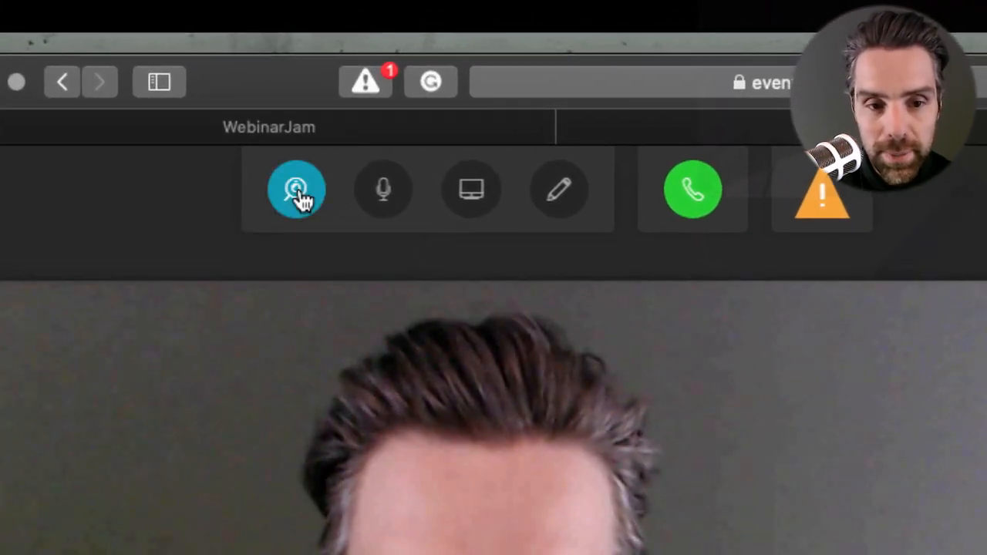
pyautogui.click(290, 182)
pyautogui.click(360, 206)
pyautogui.click(360, 207)
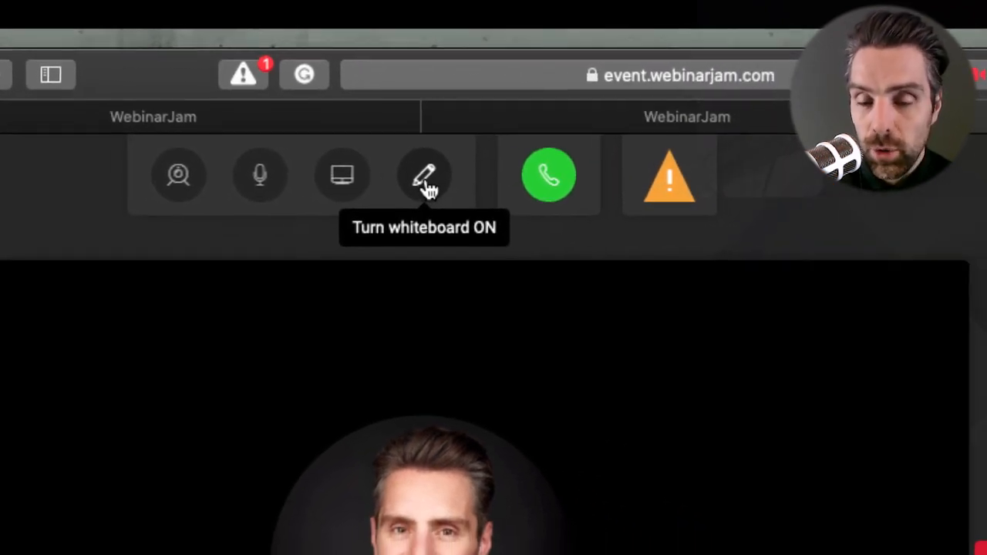
# Refresh the live room's attendee list and show the chat with its sticky message option.
pyautogui.click(883, 328)
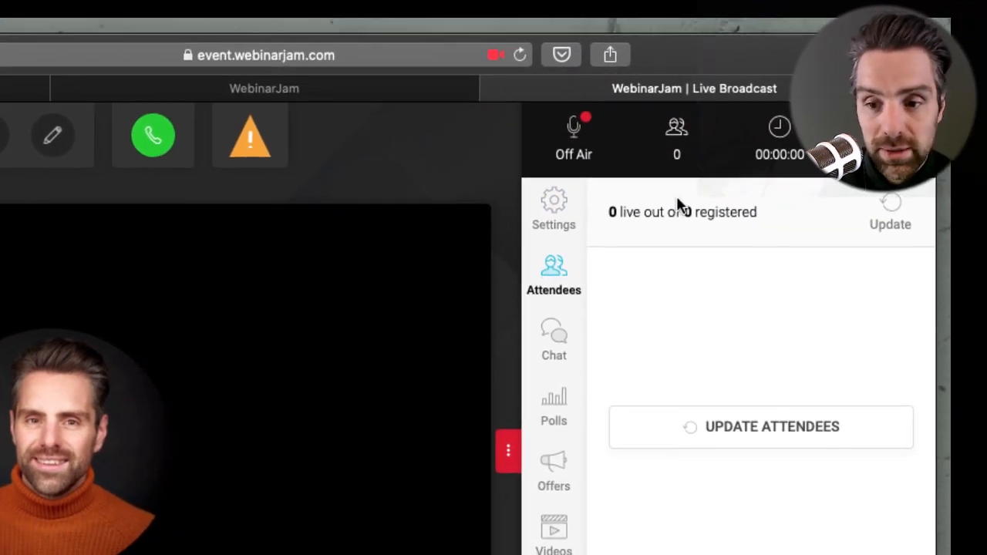
pyautogui.click(756, 429)
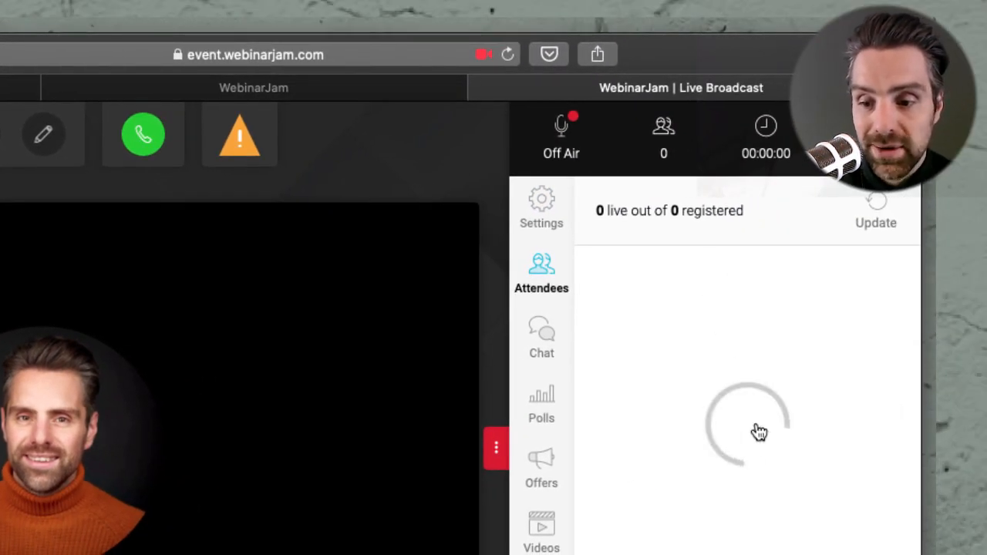
pyautogui.click(541, 345)
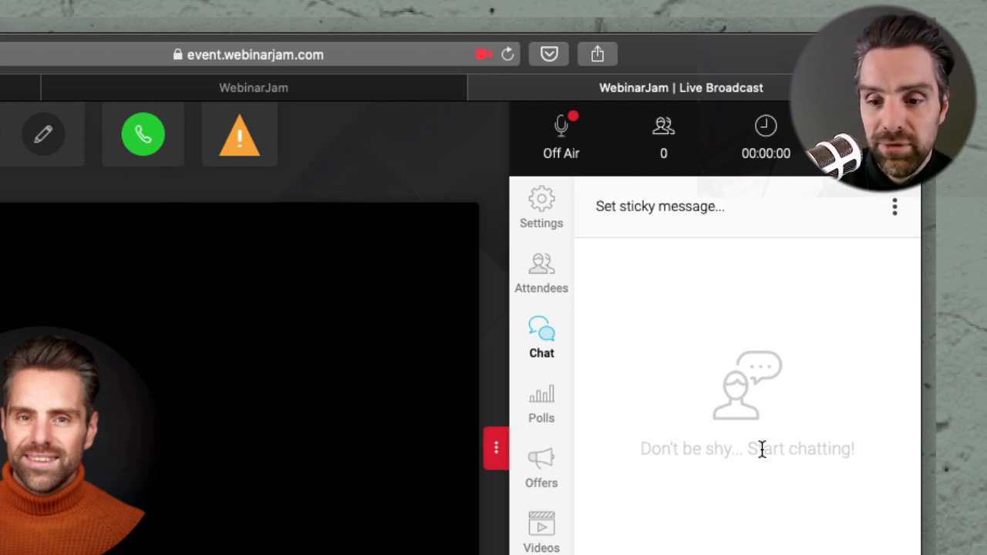
# Start the poll "Waar volgen jullie het webinar vandaan?" and examine the offers available in the live room.
pyautogui.click(557, 401)
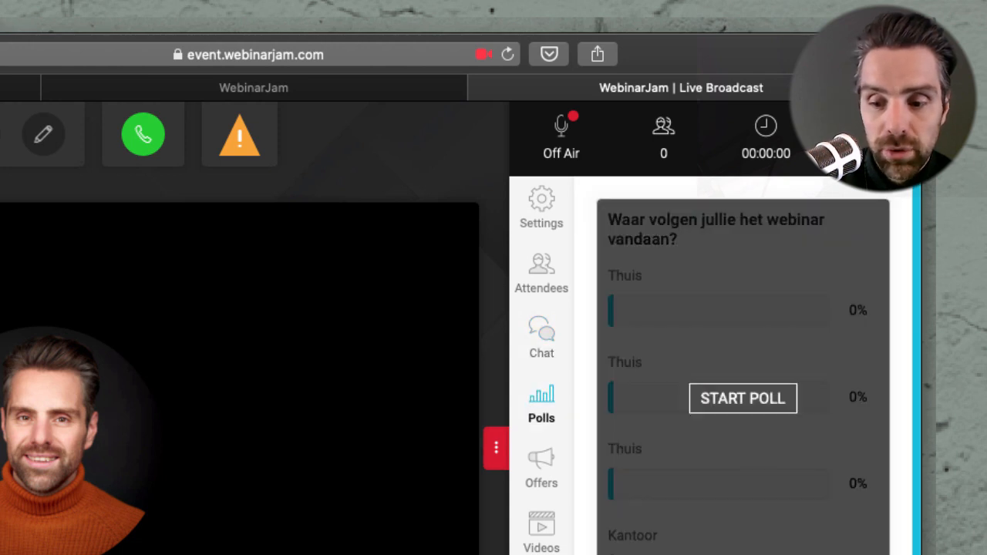
pyautogui.click(743, 399)
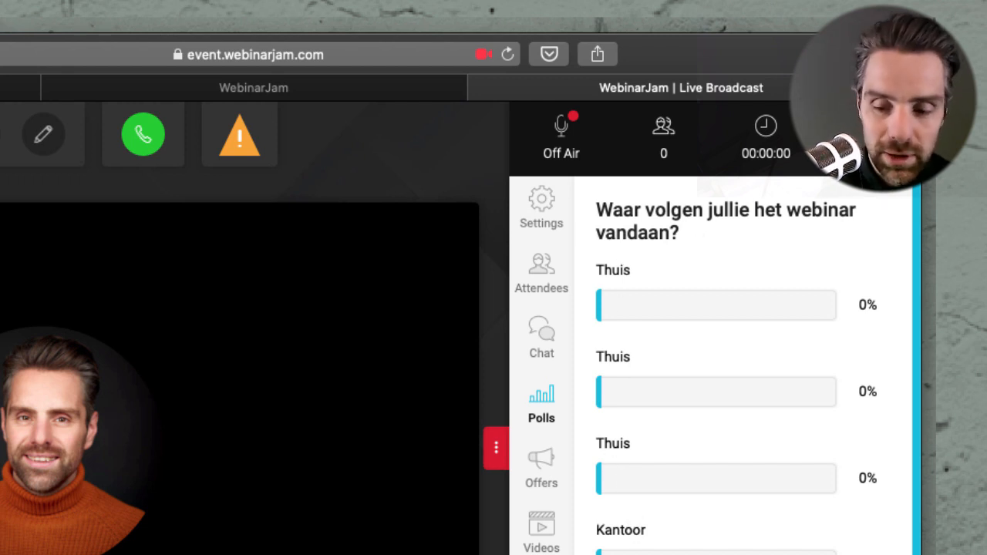
pyautogui.click(567, 478)
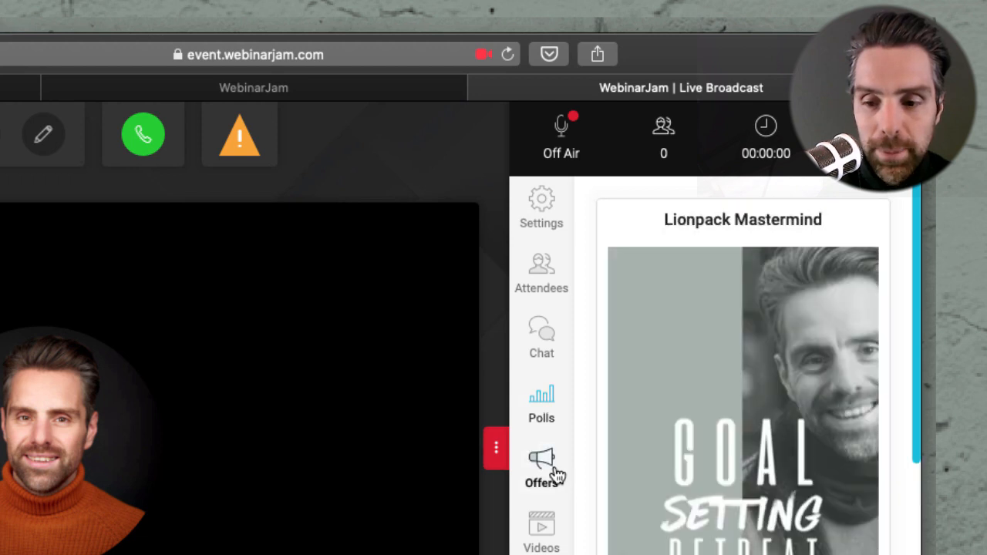
pyautogui.scroll(-5, 636, 446)
pyautogui.scroll(-2, 637, 446)
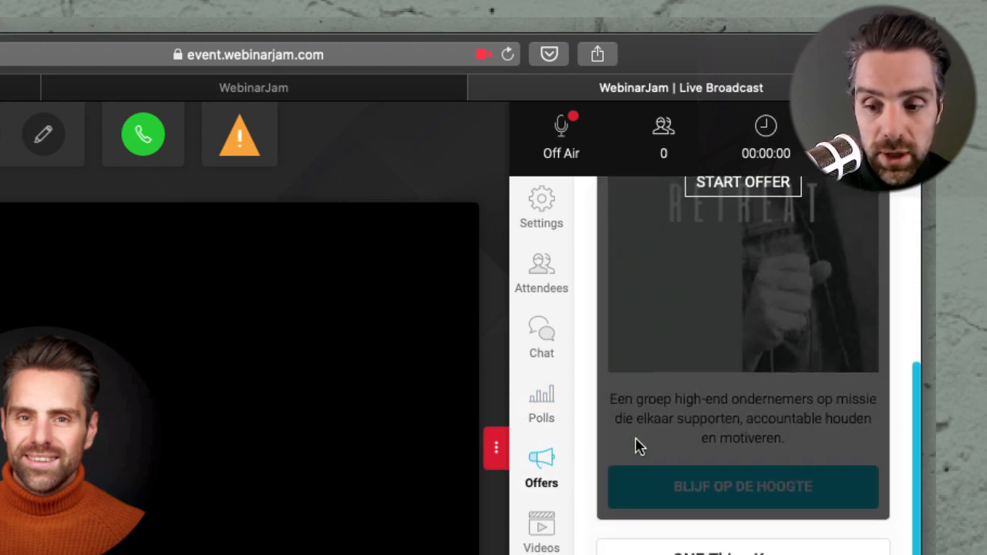
pyautogui.scroll(10, 638, 446)
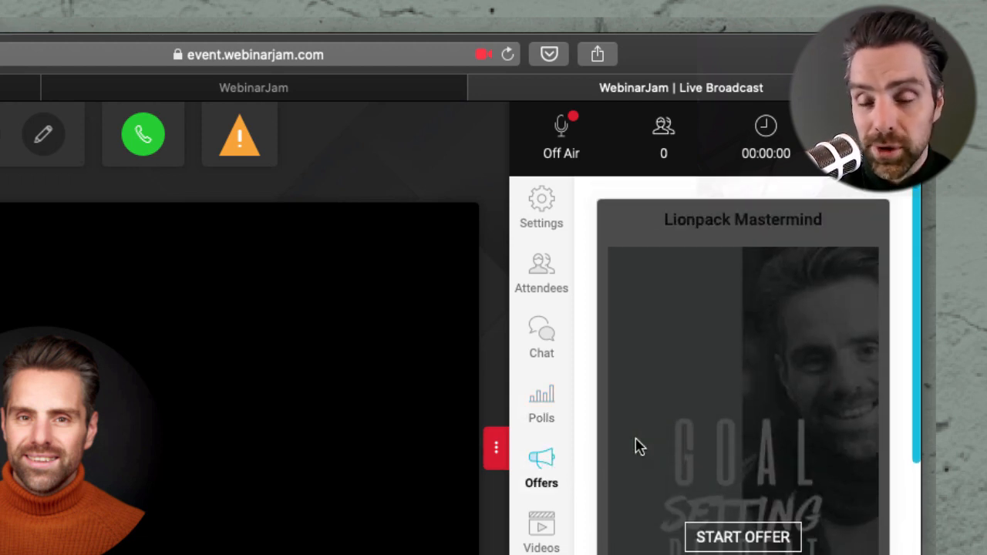
# Choose the video "2. Reflectie maand" and broadcast it to the live room.
pyautogui.click(543, 528)
pyautogui.moveTo(735, 332)
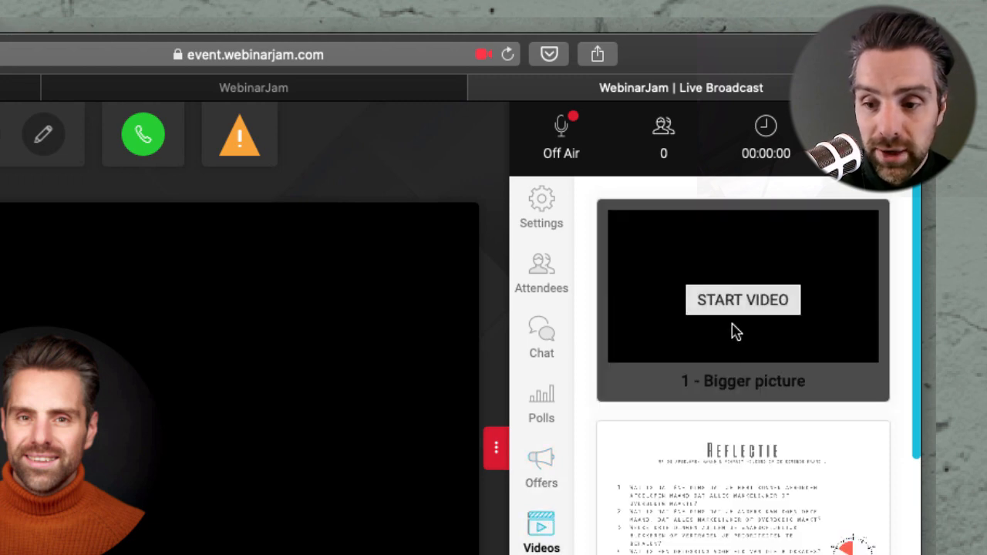
pyautogui.scroll(-3, 734, 378)
pyautogui.moveTo(736, 393)
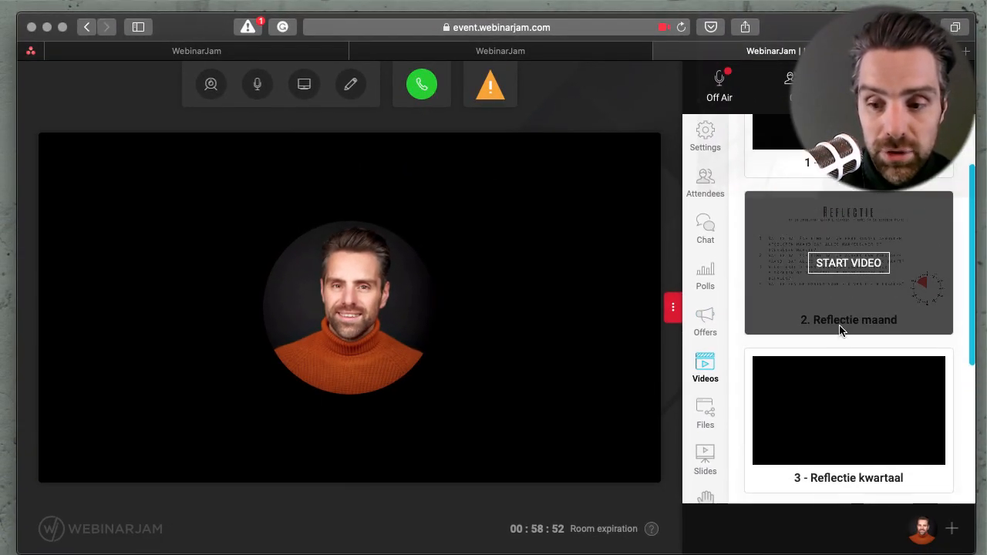
pyautogui.click(854, 265)
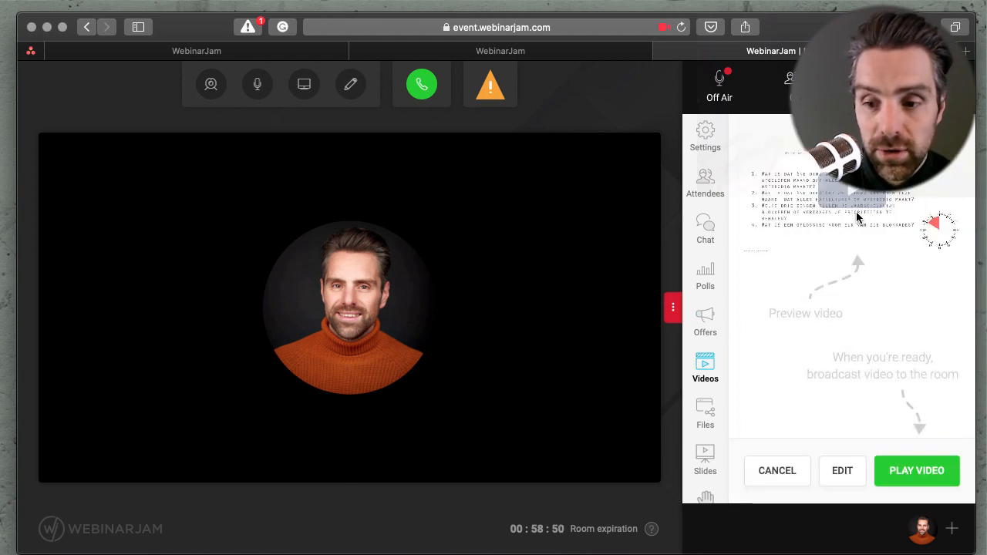
pyautogui.click(917, 469)
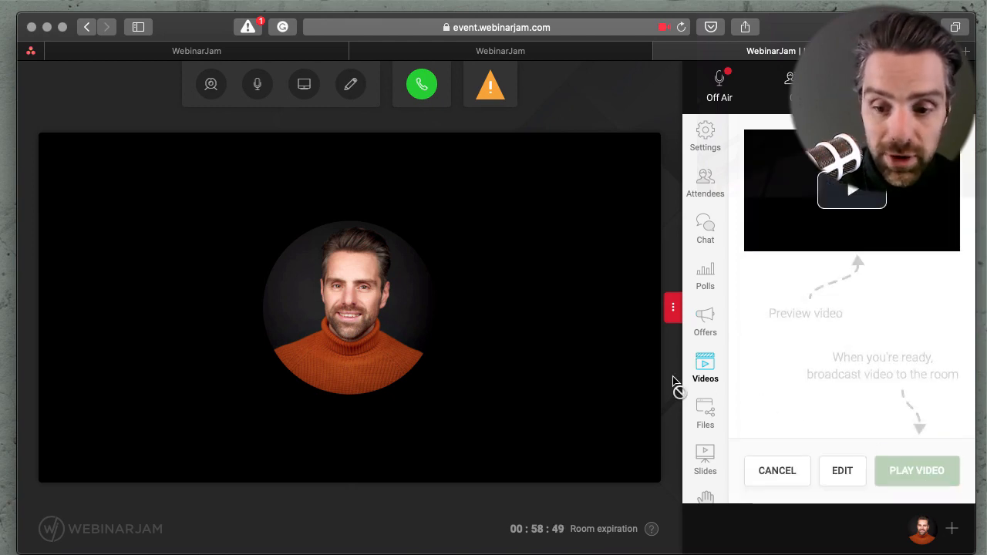
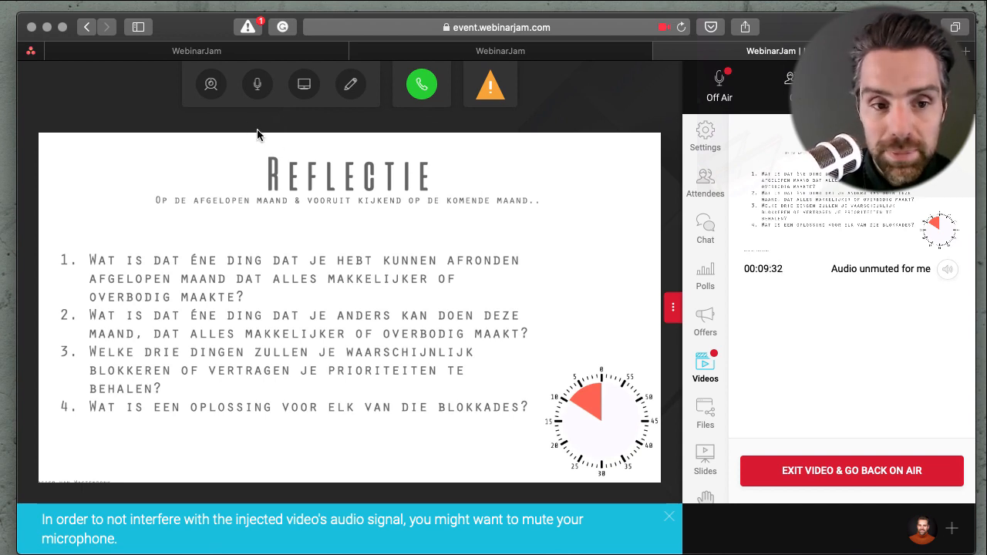
# Turn on the webcam over the playing video and try its thumbnail positions, finishing with the upper-right corner.
pyautogui.click(211, 85)
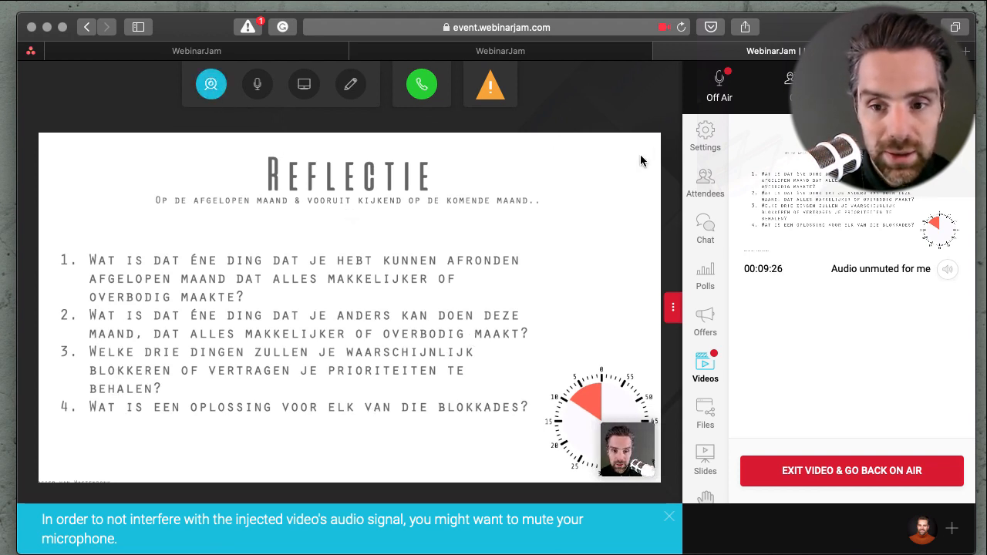
pyautogui.click(705, 133)
pyautogui.click(823, 349)
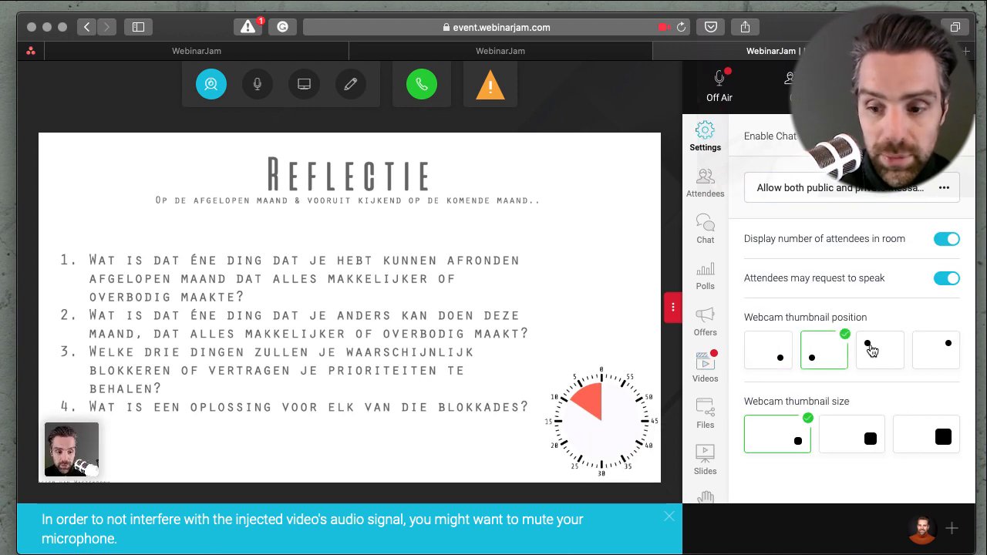
pyautogui.click(878, 349)
pyautogui.click(929, 355)
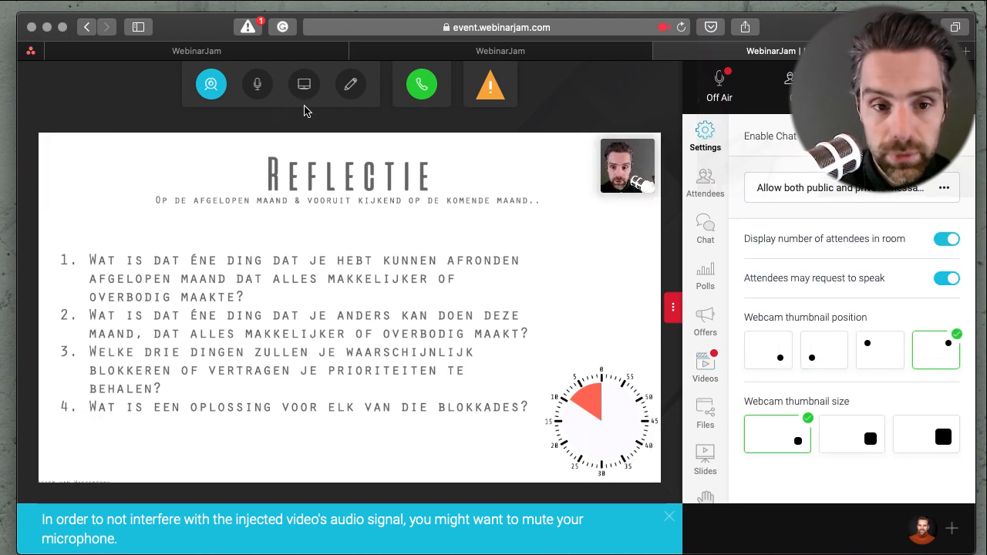
pyautogui.click(258, 91)
pyautogui.click(261, 94)
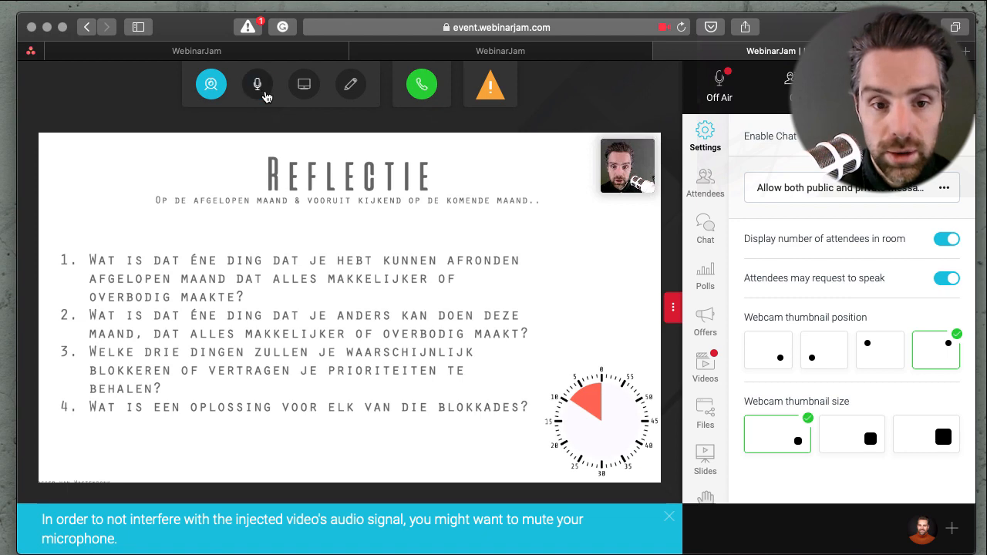
# Open the whiteboard over the video, increase its opacity, draw a zigzag with the line tool and close the whiteboard.
pyautogui.click(353, 90)
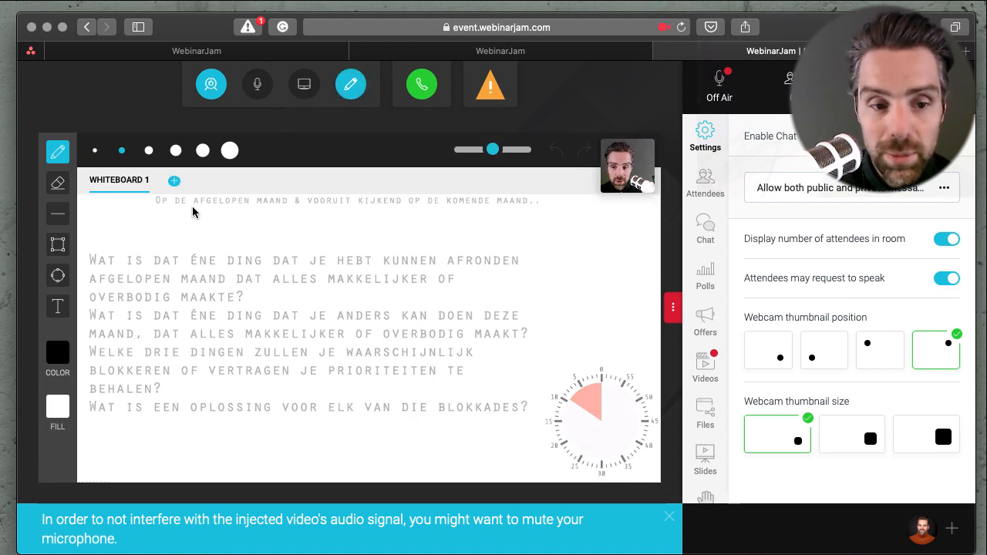
pyautogui.moveTo(492, 149)
pyautogui.mouseDown()
pyautogui.moveTo(519, 151)
pyautogui.moveTo(508, 155)
pyautogui.mouseUp()
pyautogui.click(58, 213)
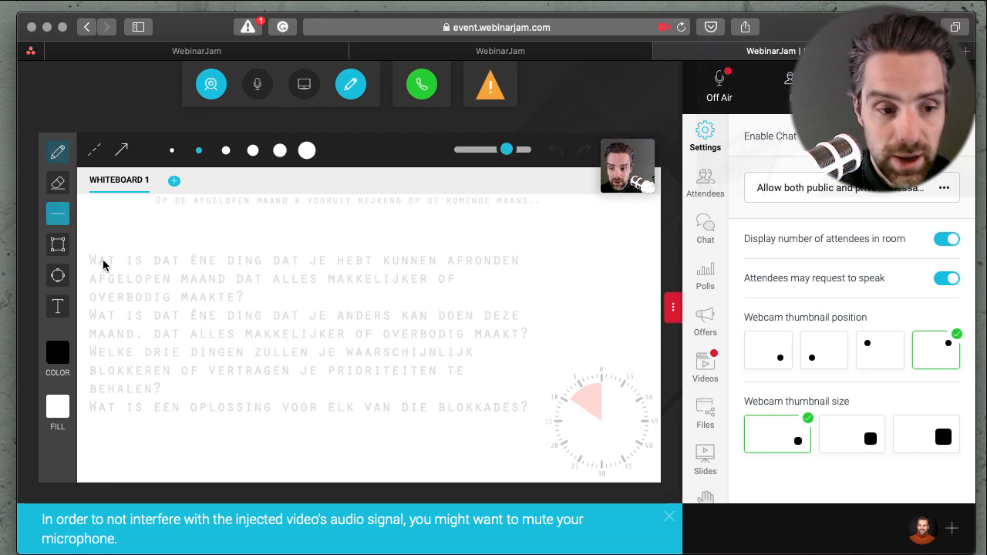
pyautogui.moveTo(179, 417)
pyautogui.mouseDown()
pyautogui.moveTo(301, 259)
pyautogui.moveTo(376, 376)
pyautogui.moveTo(399, 334)
pyautogui.moveTo(488, 382)
pyautogui.moveTo(513, 308)
pyautogui.moveTo(554, 379)
pyautogui.mouseUp()
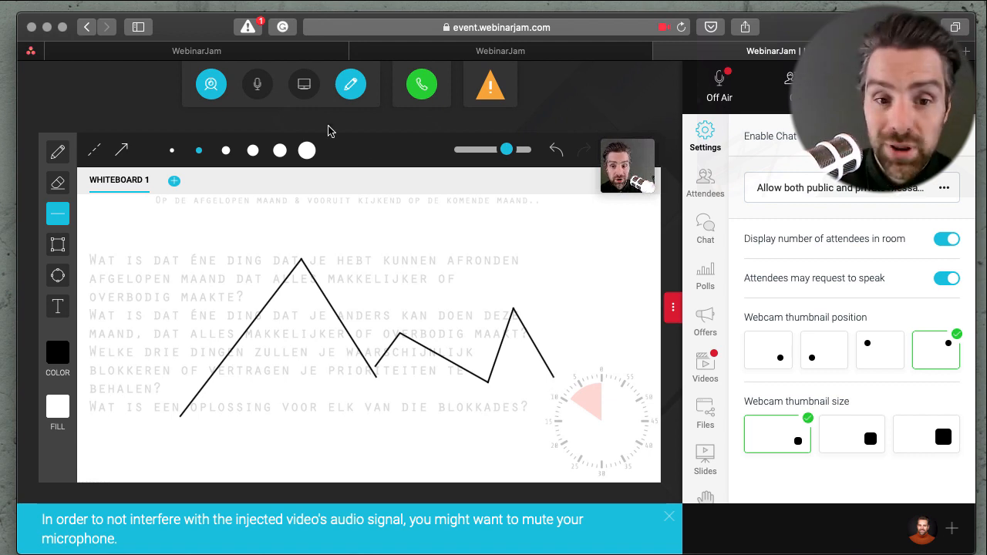
pyautogui.click(350, 84)
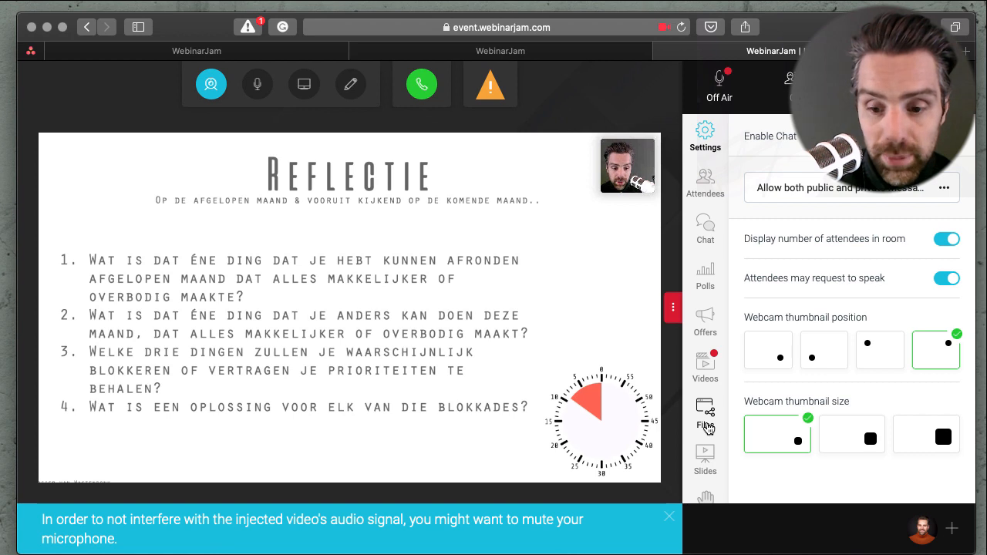
# Stop the video broadcast to return to the live event, view the shared files and turn off the webcam.
pyautogui.click(706, 366)
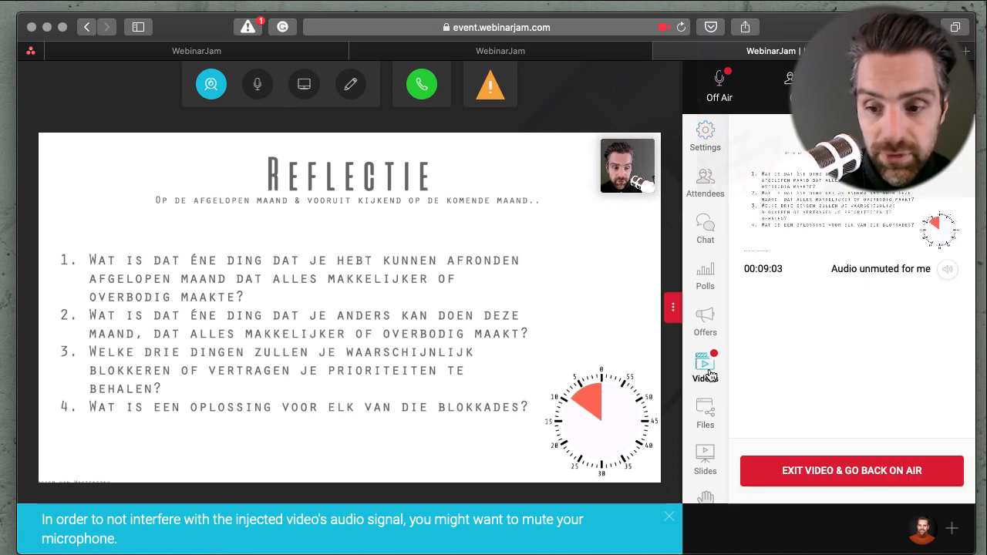
pyautogui.click(855, 474)
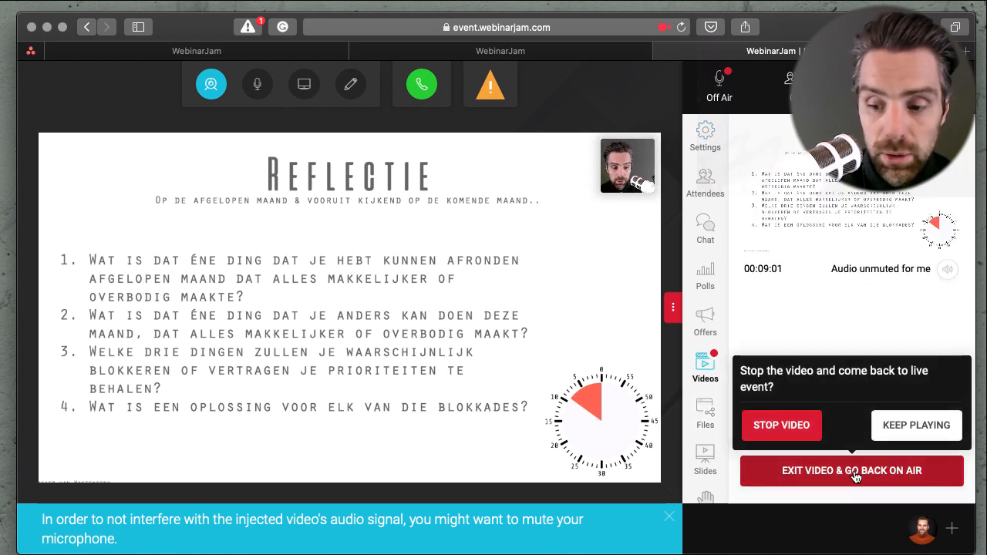
pyautogui.click(782, 426)
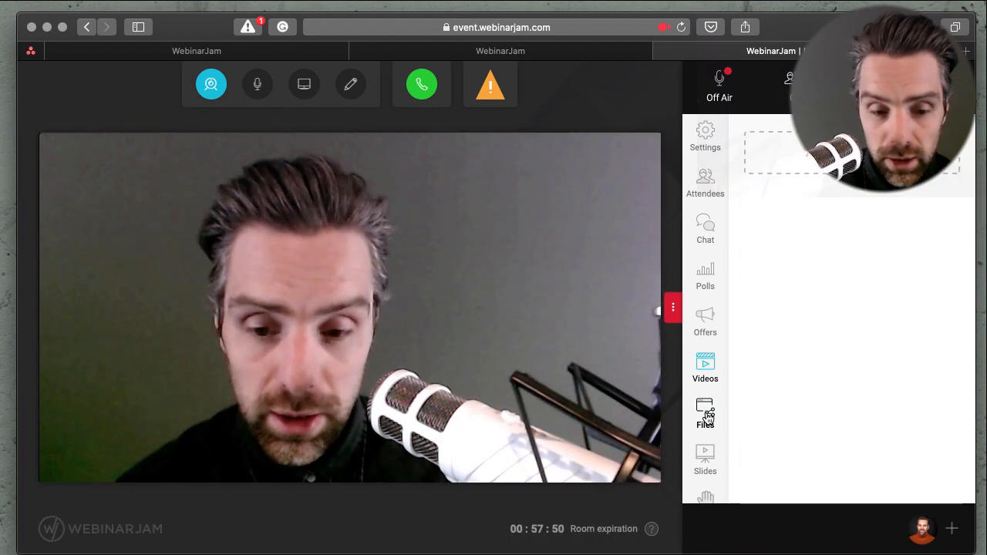
pyautogui.click(707, 415)
pyautogui.click(214, 89)
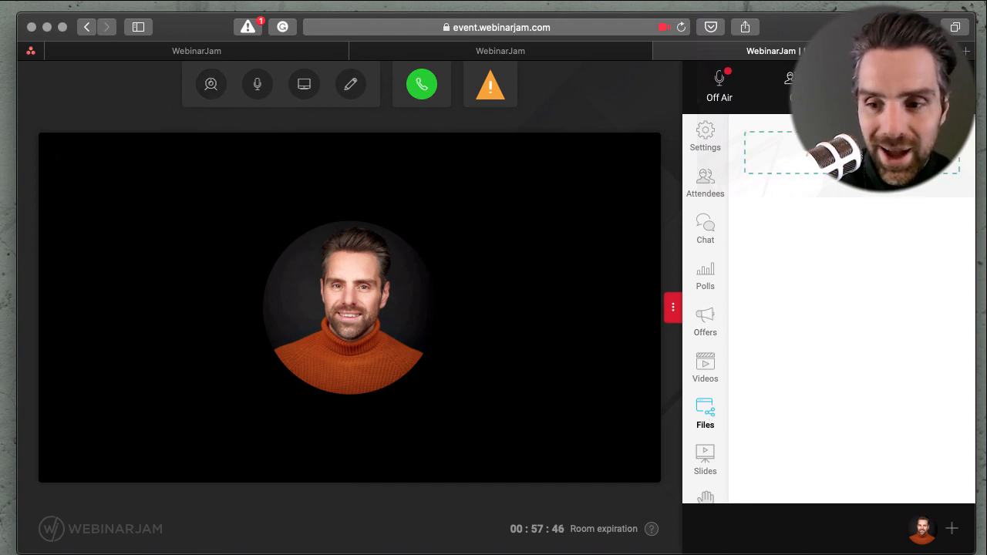
# Start the "goalretreat" slide presentation in the live room and move forward and back between its first slides.
pyautogui.click(722, 460)
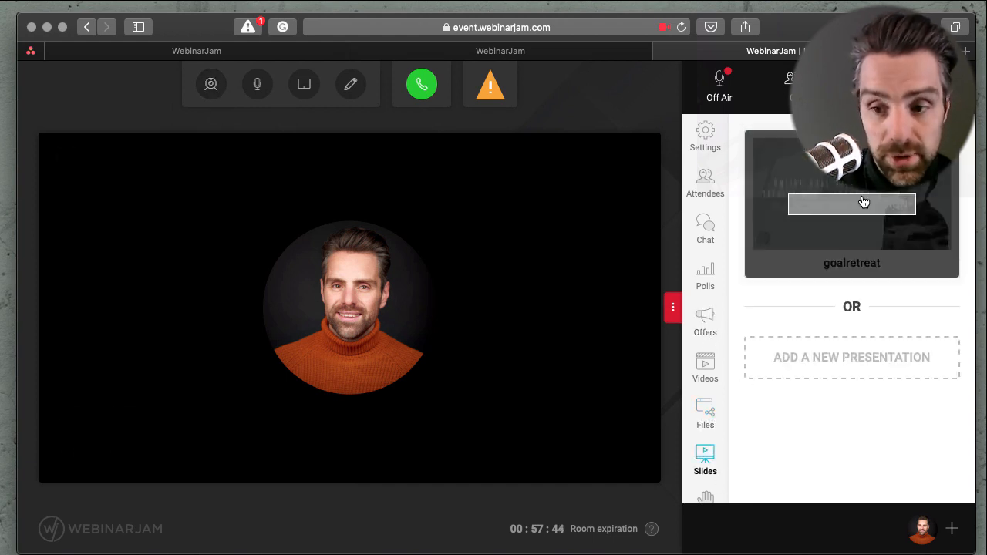
pyautogui.click(852, 206)
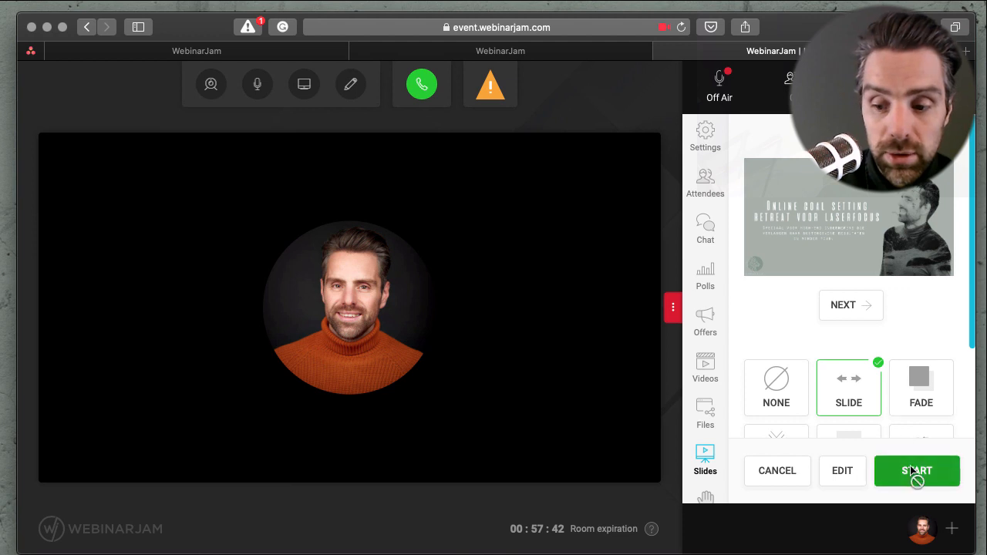
pyautogui.click(911, 472)
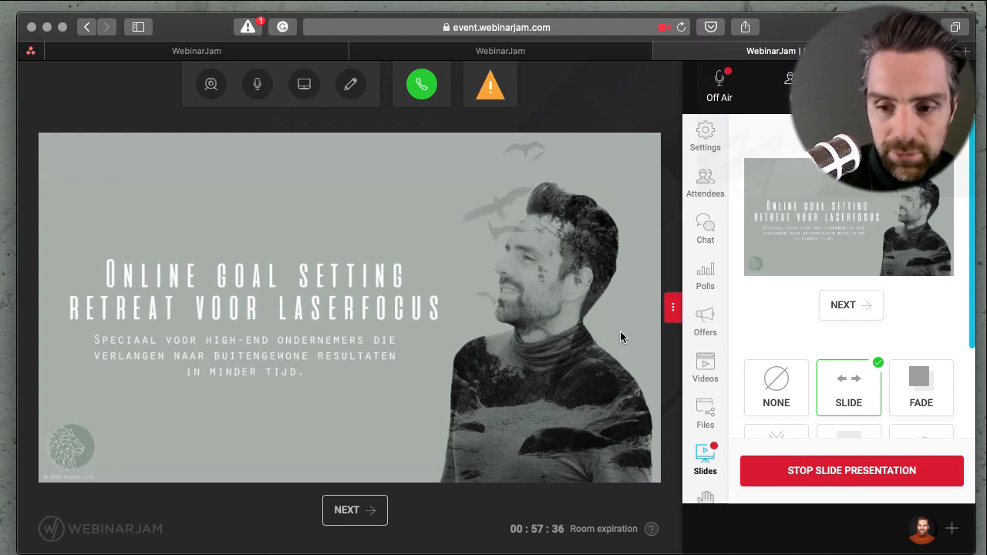
pyautogui.click(848, 307)
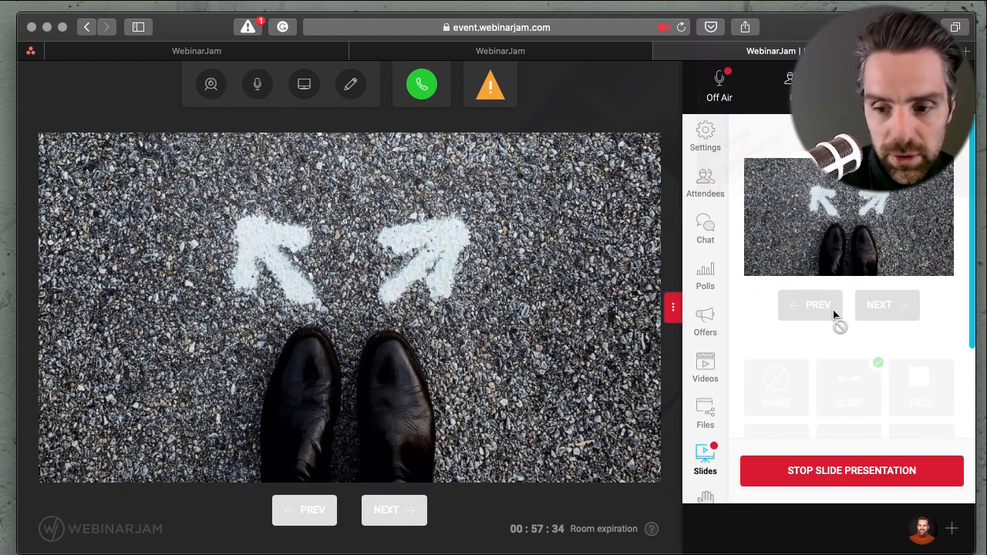
pyautogui.click(828, 310)
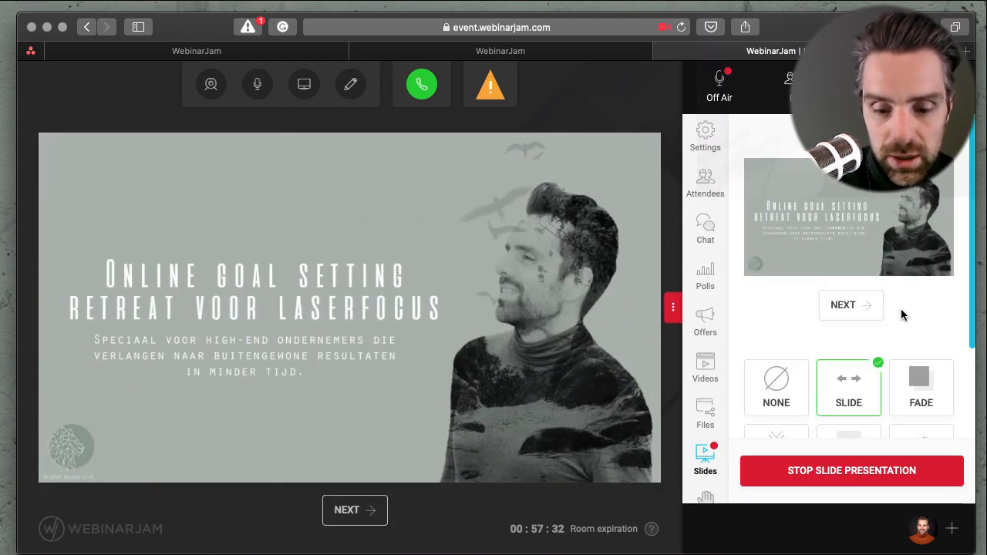
pyautogui.click(862, 309)
# Try the Fade and Flip slide transitions, advance to the dominoes slide and set the transition to None.
pyautogui.scroll(-1, 879, 349)
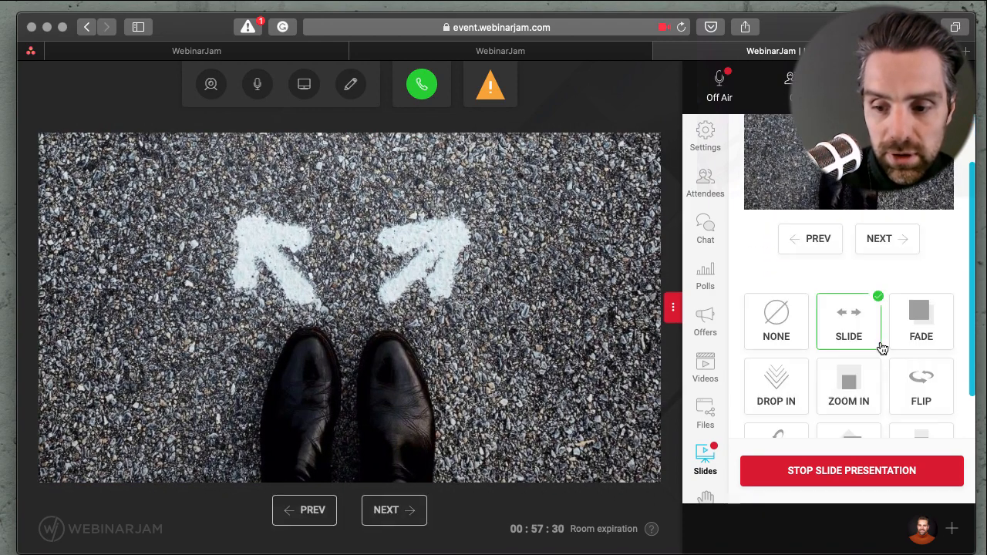
pyautogui.click(923, 327)
pyautogui.scroll(-1, 923, 328)
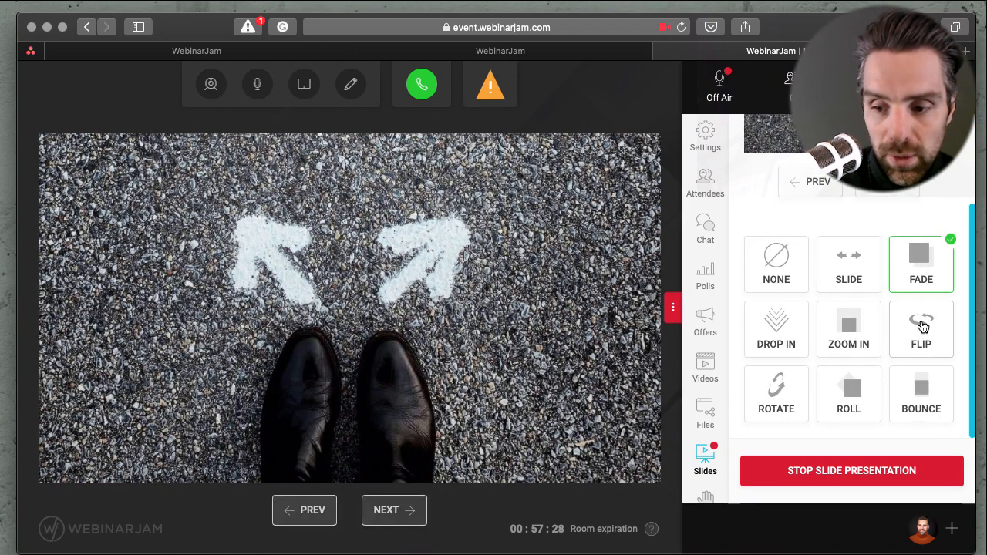
pyautogui.click(922, 324)
pyautogui.scroll(1, 890, 222)
pyautogui.click(902, 253)
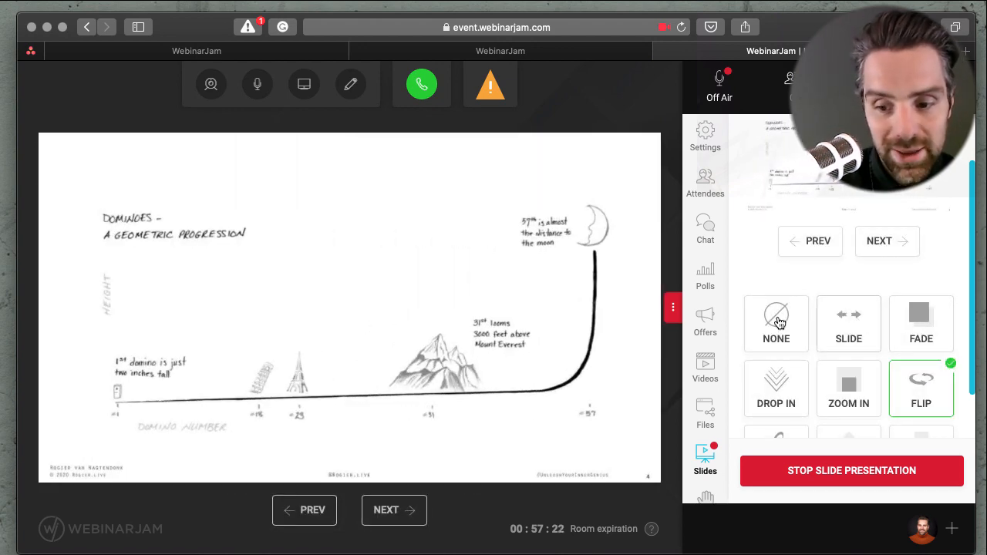
pyautogui.click(779, 323)
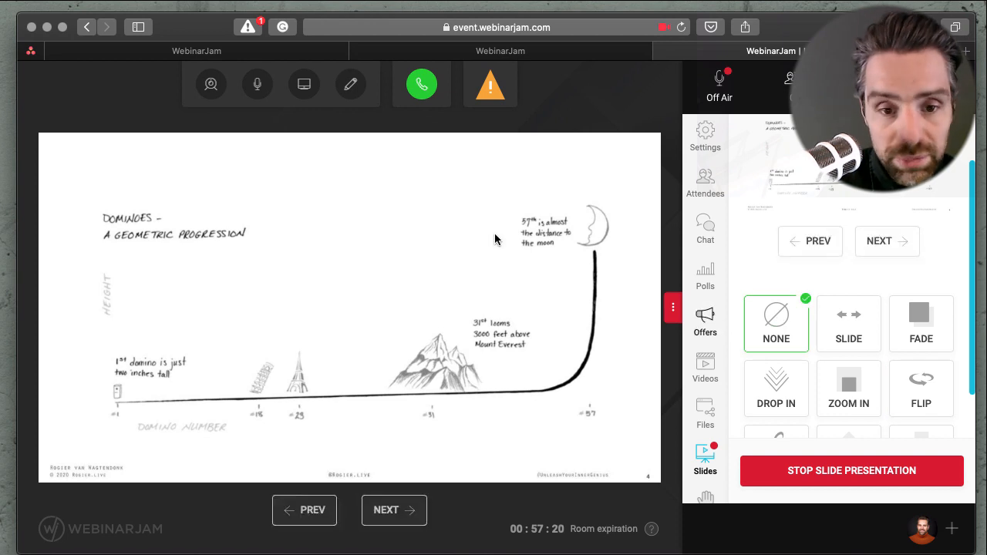
# Open the whiteboard over the dominoes slide, lower its opacity slightly and draw freehand loops across it.
pyautogui.click(351, 87)
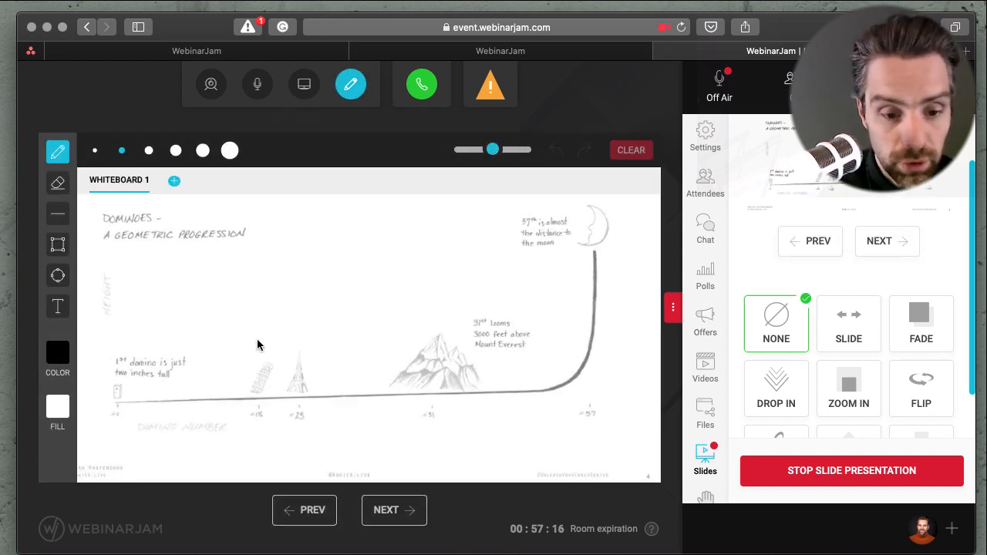
pyautogui.moveTo(493, 149)
pyautogui.mouseDown()
pyautogui.moveTo(511, 150)
pyautogui.moveTo(487, 150)
pyautogui.mouseUp()
pyautogui.moveTo(200, 357)
pyautogui.mouseDown()
pyautogui.moveTo(362, 343)
pyautogui.moveTo(561, 352)
pyautogui.mouseUp()
pyautogui.moveTo(395, 336)
pyautogui.mouseDown()
pyautogui.moveTo(474, 235)
pyautogui.moveTo(481, 262)
pyautogui.mouseUp()
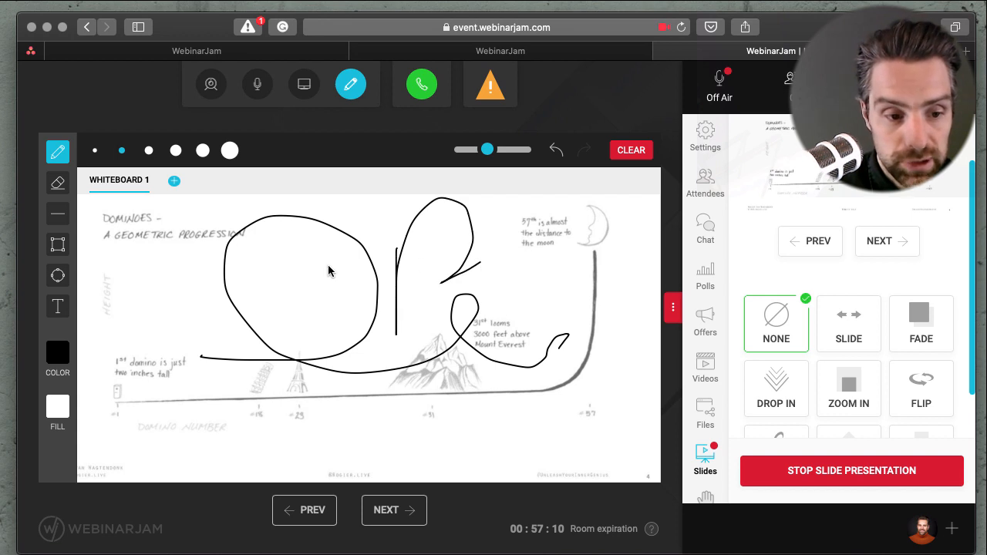
# Add the text "Type something" to the whiteboard, clear everything drawn on it and close the whiteboard.
pyautogui.click(55, 312)
pyautogui.click(275, 302)
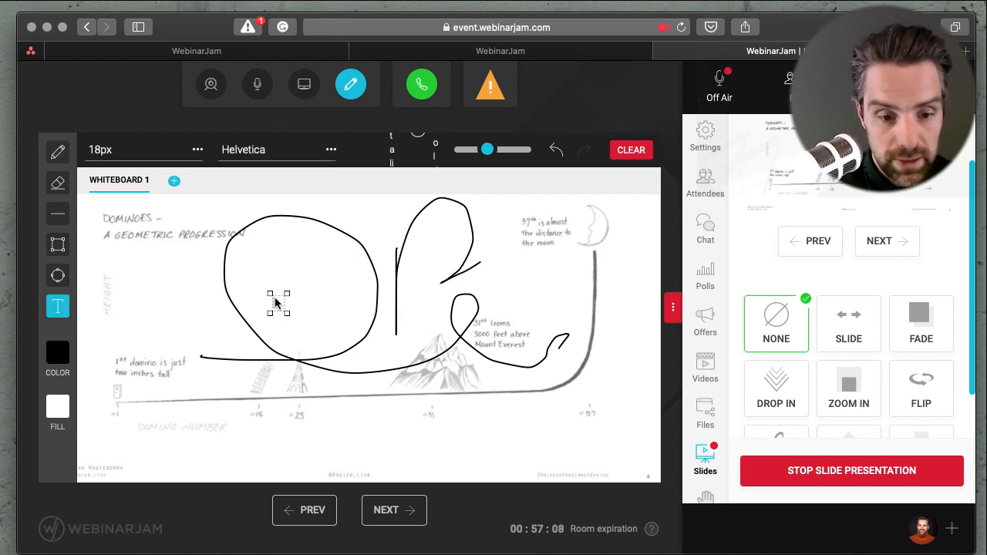
pyautogui.write('Type som')
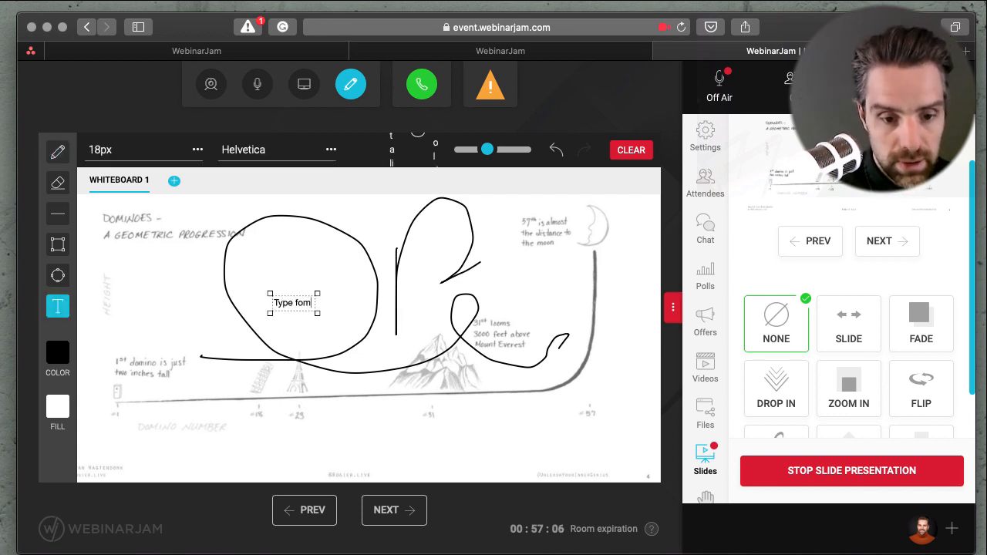
pyautogui.write('ething')
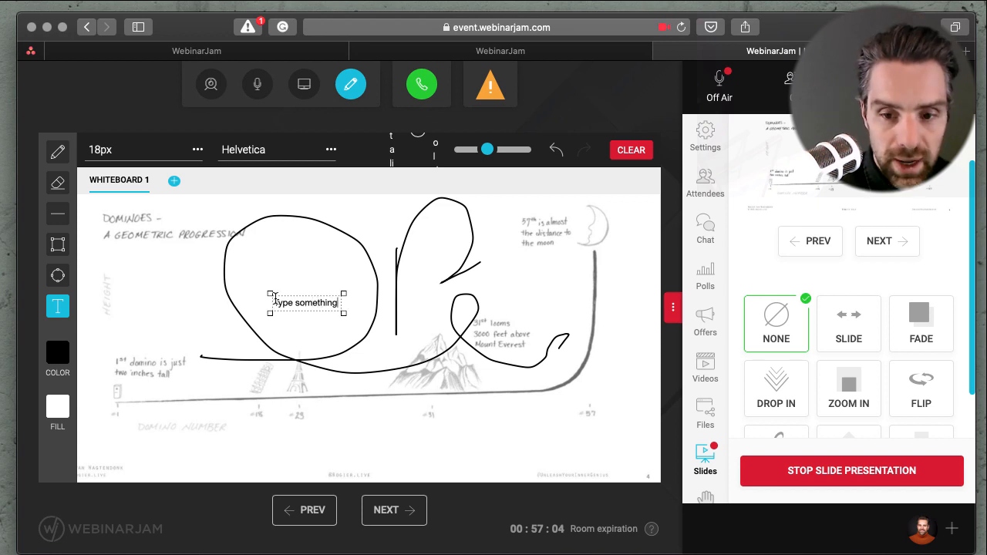
pyautogui.click(645, 150)
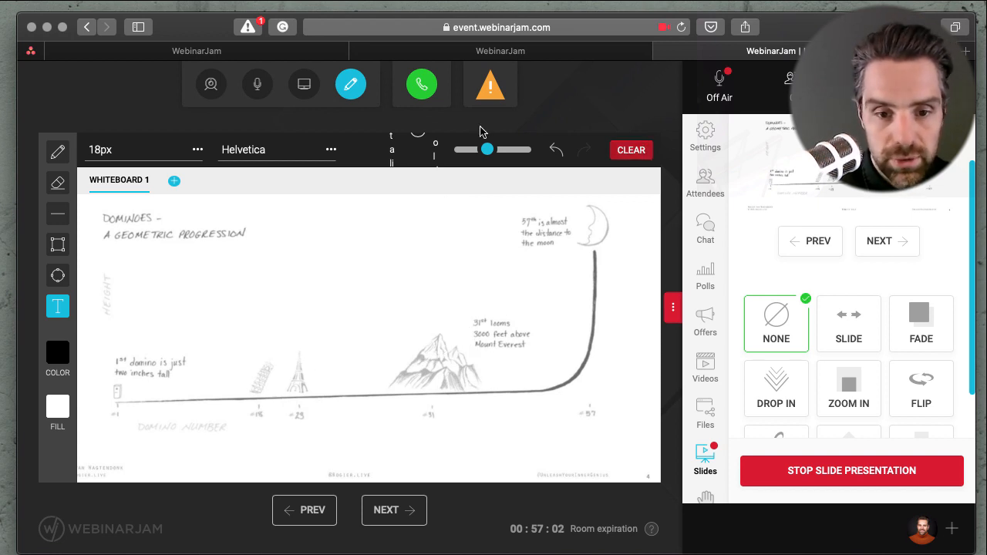
pyautogui.click(350, 85)
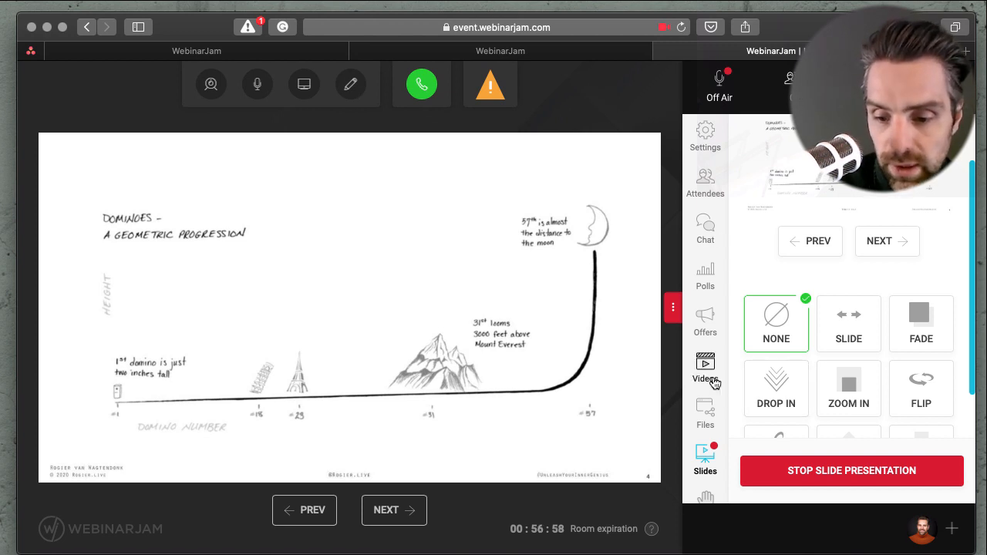
# View the pending requests to speak, close the webinar links dialog on the My webinars page and return to the live room.
pyautogui.click(707, 498)
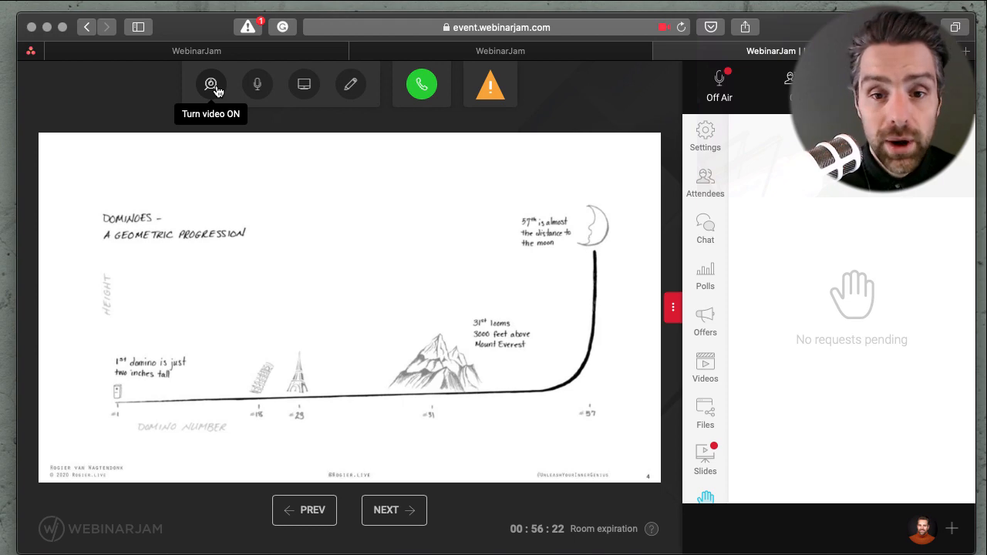
pyautogui.click(563, 52)
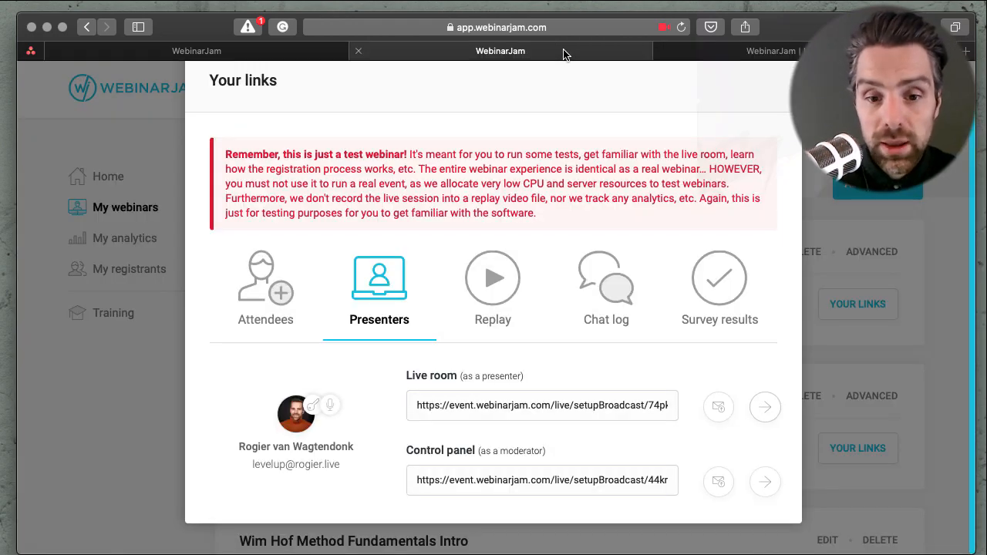
pyautogui.scroll(2, 608, 157)
pyautogui.click(799, 88)
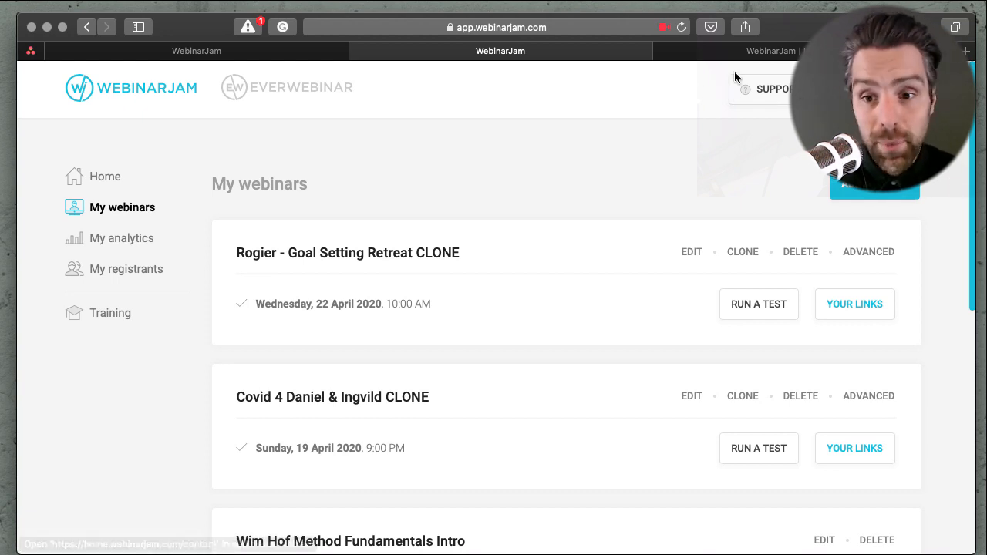
pyautogui.click(754, 52)
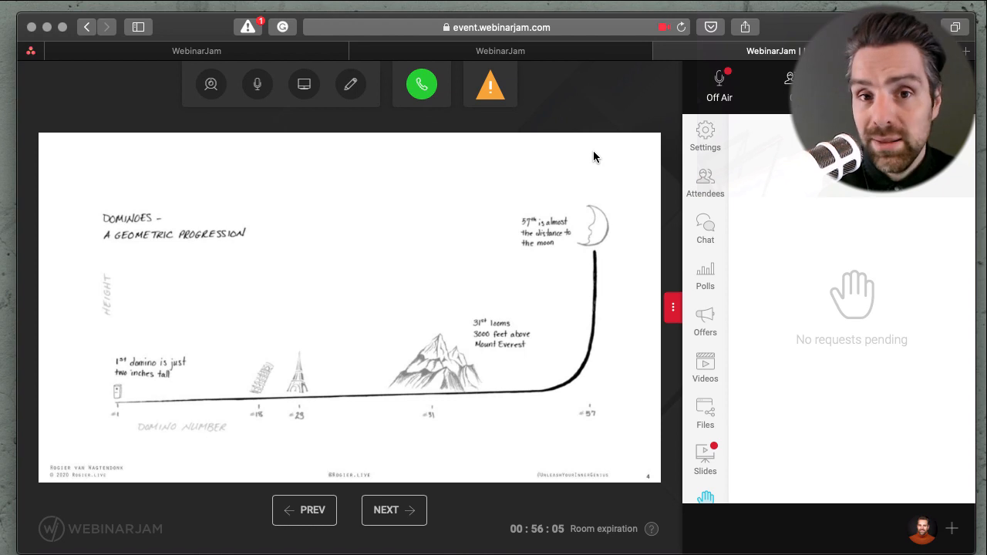
# Open the presenter's Goal Retreat page at rogier.live/goalretreat in a new browser tab.
pyautogui.click(967, 54)
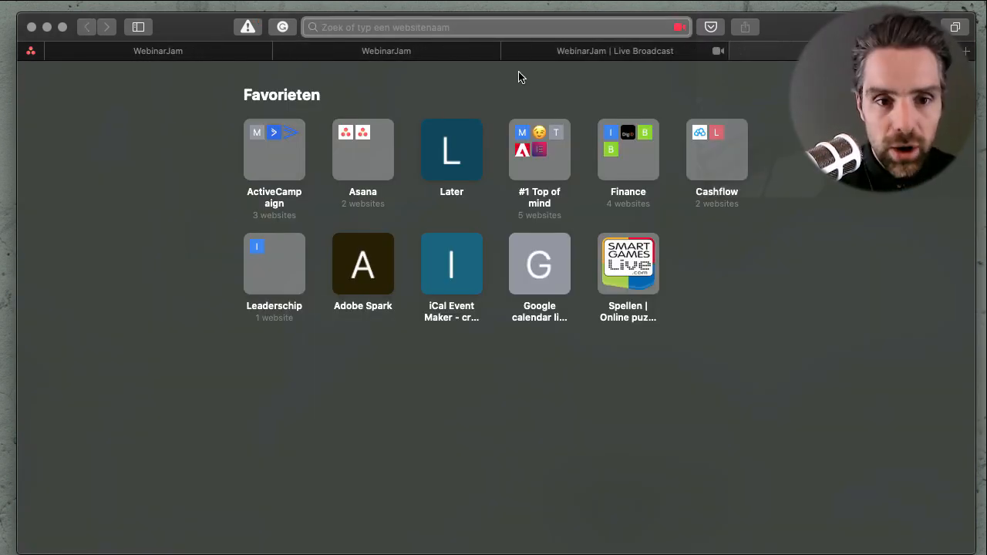
pyautogui.write('rogier.live/')
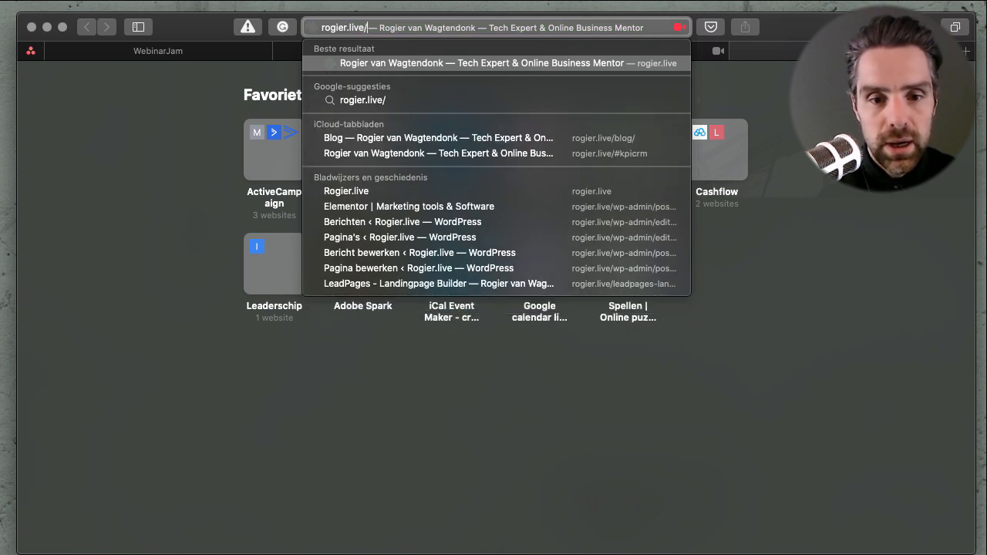
pyautogui.write('goalre')
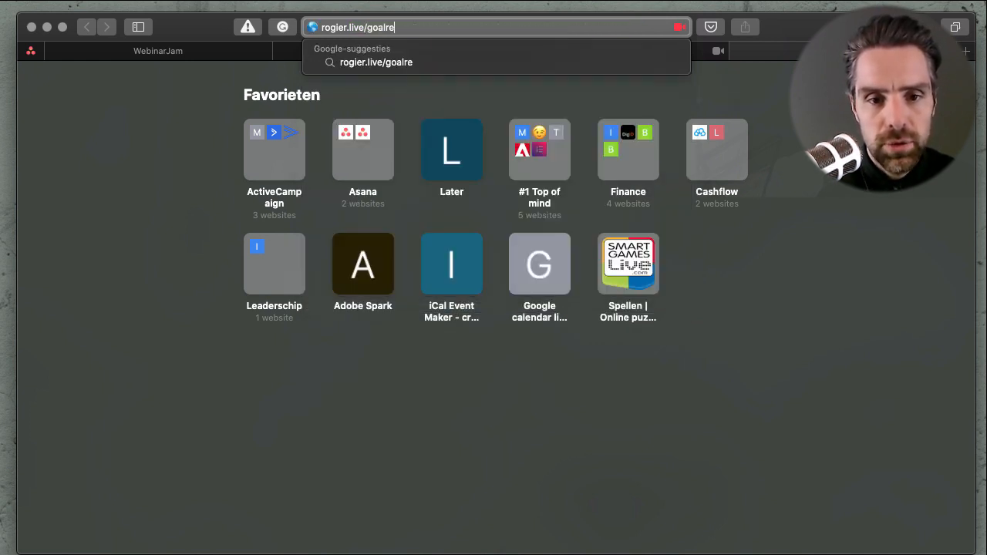
pyautogui.write('treat')
pyautogui.press('Return')
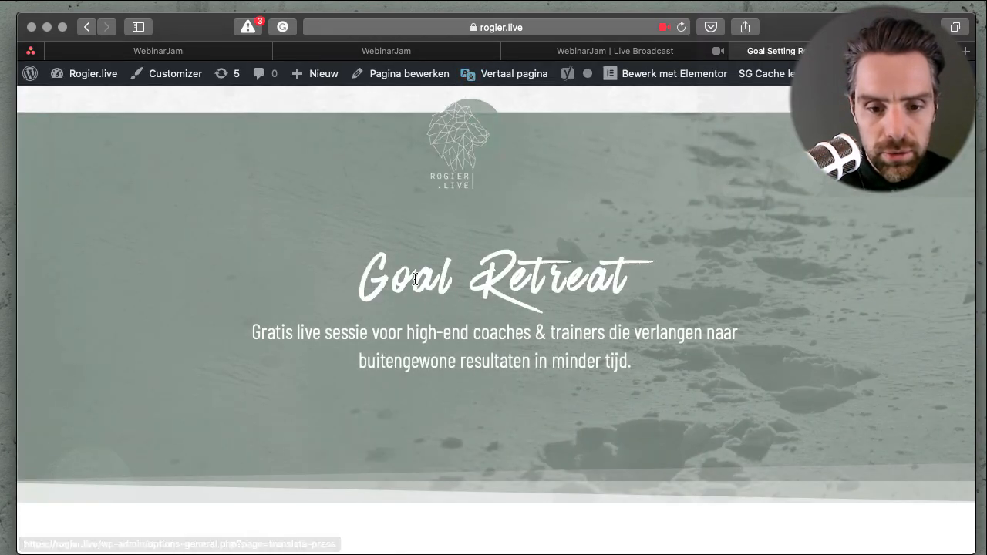
# Collapse and restore the webinar banner on the Goal Retreat page and look through the testimonial and video sections.
pyautogui.scroll(-2, 400, 317)
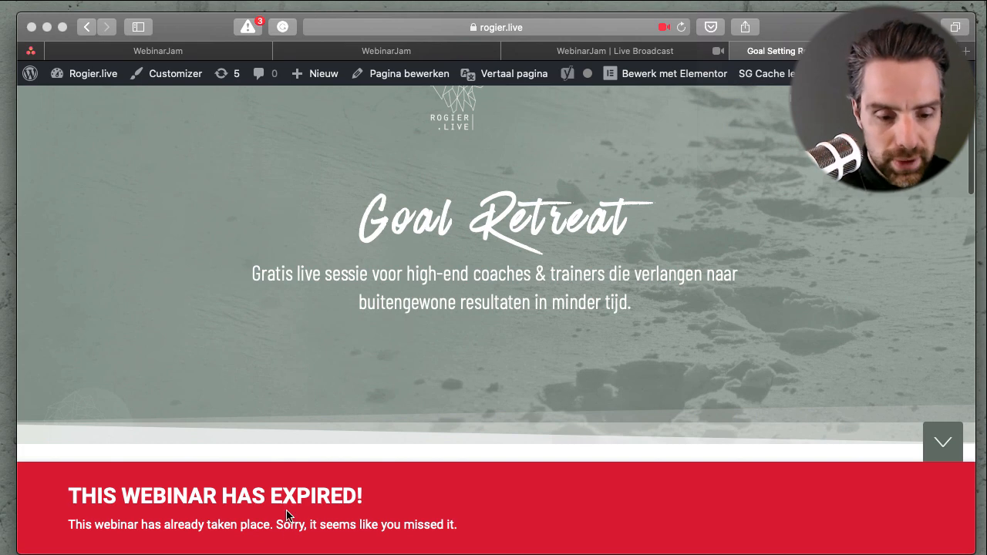
pyautogui.click(943, 449)
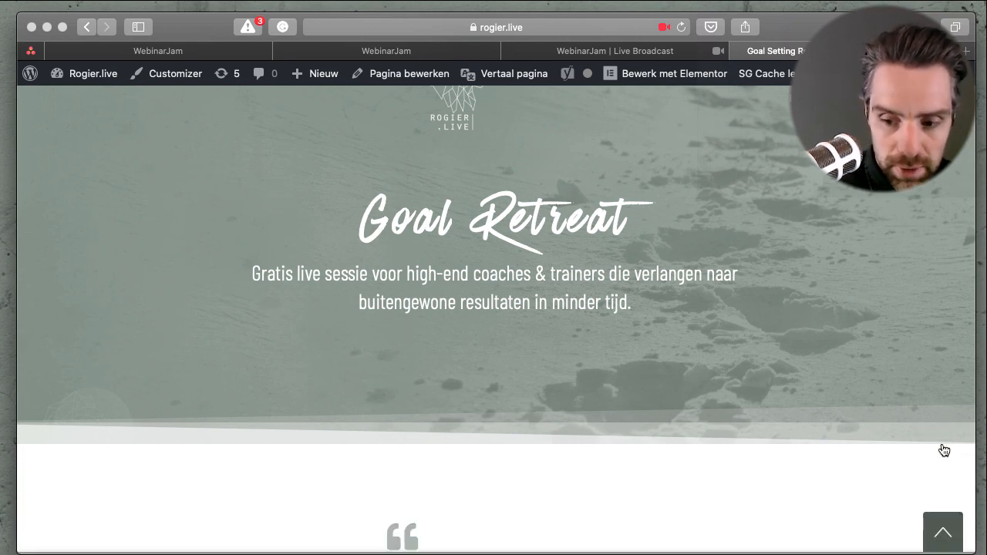
pyautogui.click(944, 530)
pyautogui.scroll(-3, 585, 429)
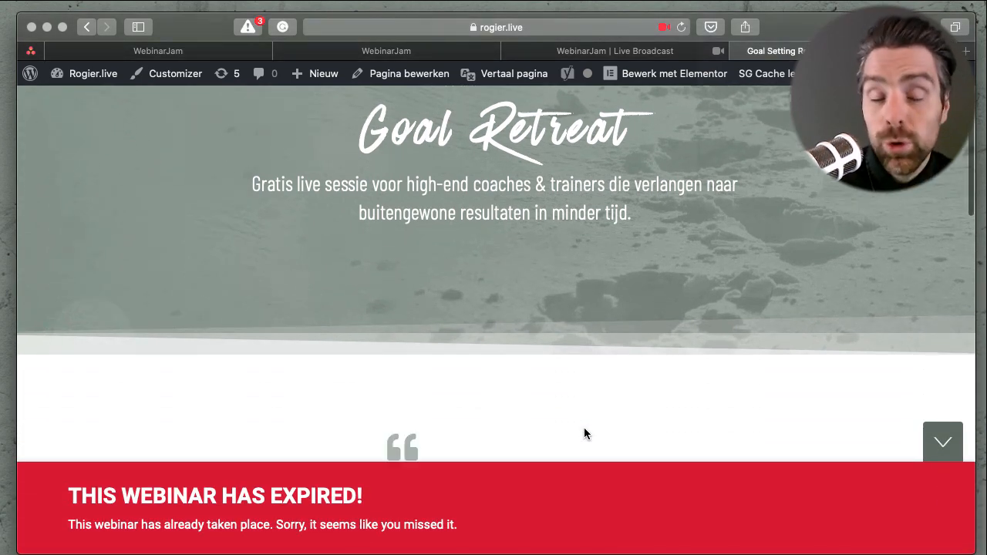
pyautogui.scroll(-8, 584, 435)
pyautogui.scroll(-15, 199, 447)
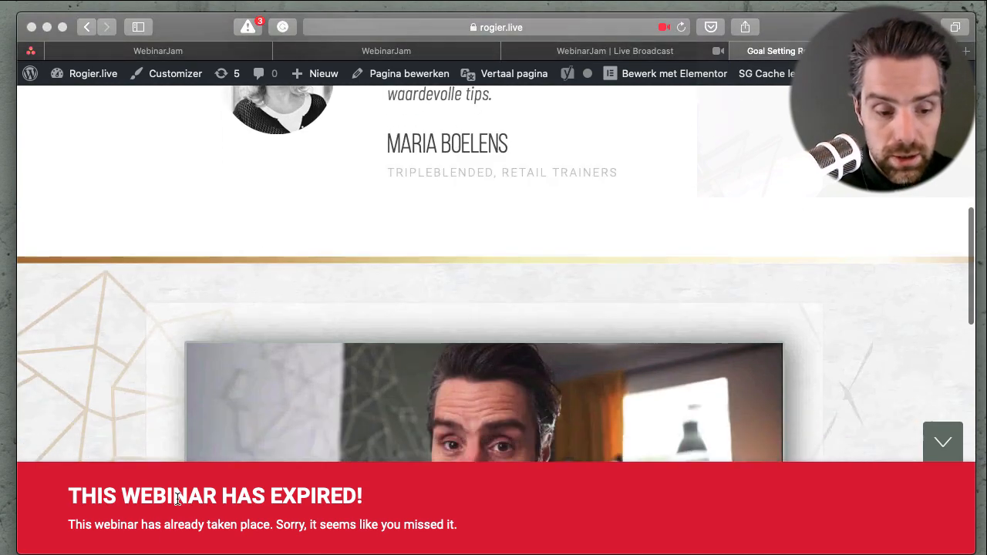
pyautogui.scroll(-5, 214, 394)
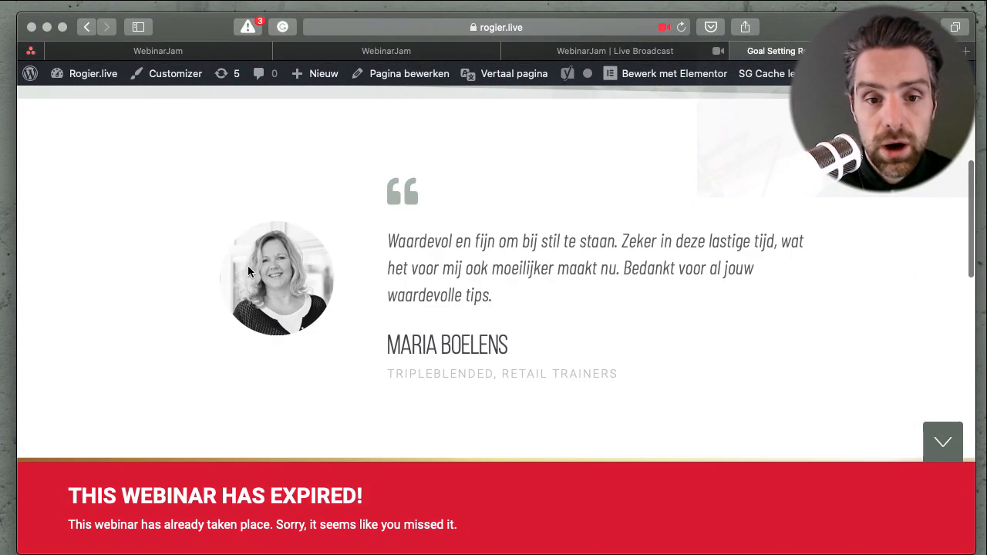
# Return to the WebinarJam homepage, open its plan selection page and review the money-back guarantee and the plans offered.
pyautogui.click(390, 50)
pyautogui.click(225, 58)
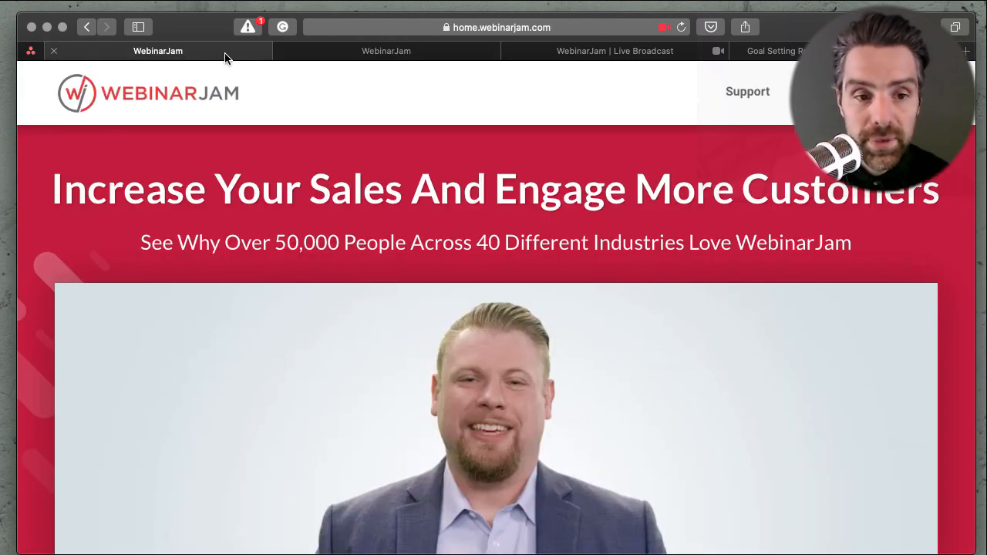
pyautogui.click(882, 92)
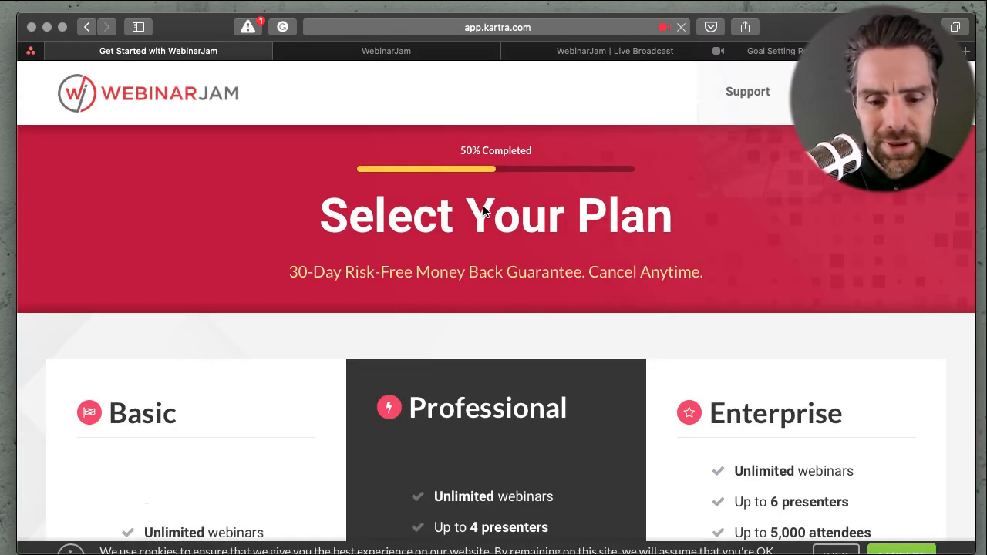
pyautogui.scroll(-1, 486, 210)
pyautogui.scroll(-1, 484, 211)
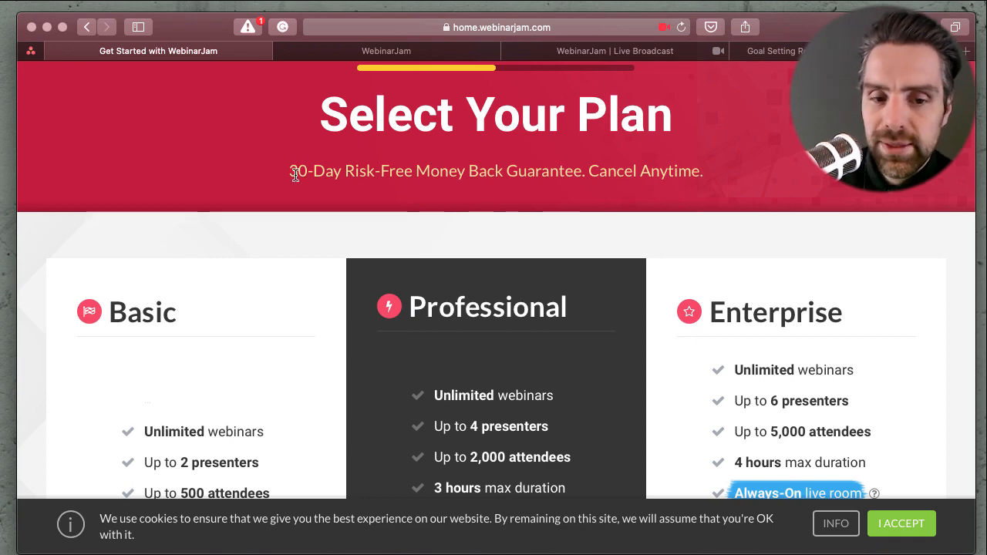
pyautogui.scroll(1, 296, 174)
pyautogui.scroll(3, 296, 174)
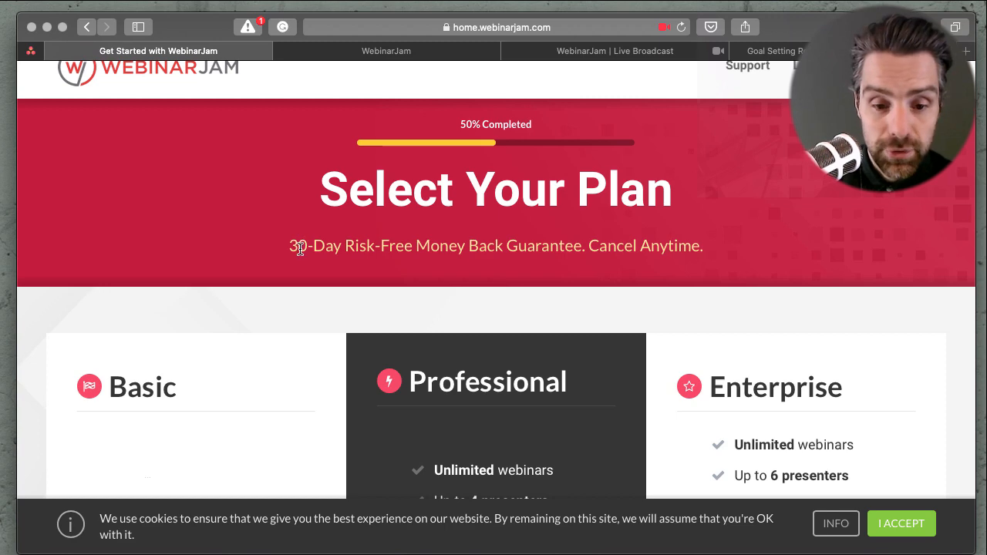
pyautogui.scroll(-3, 300, 248)
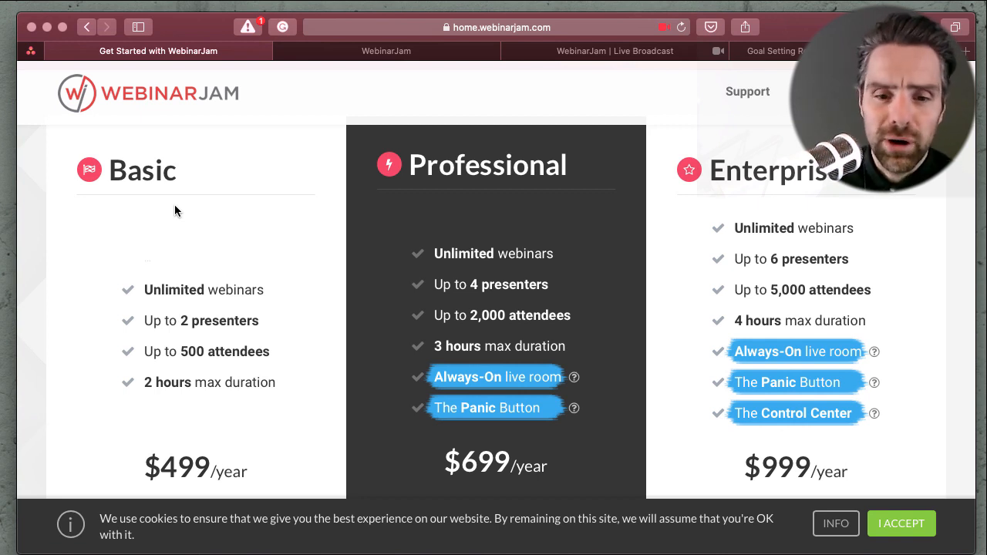
# Accept the site's cookies and compare the limits, features and yearly prices of the Basic, Professional and Enterprise plans.
pyautogui.click(899, 525)
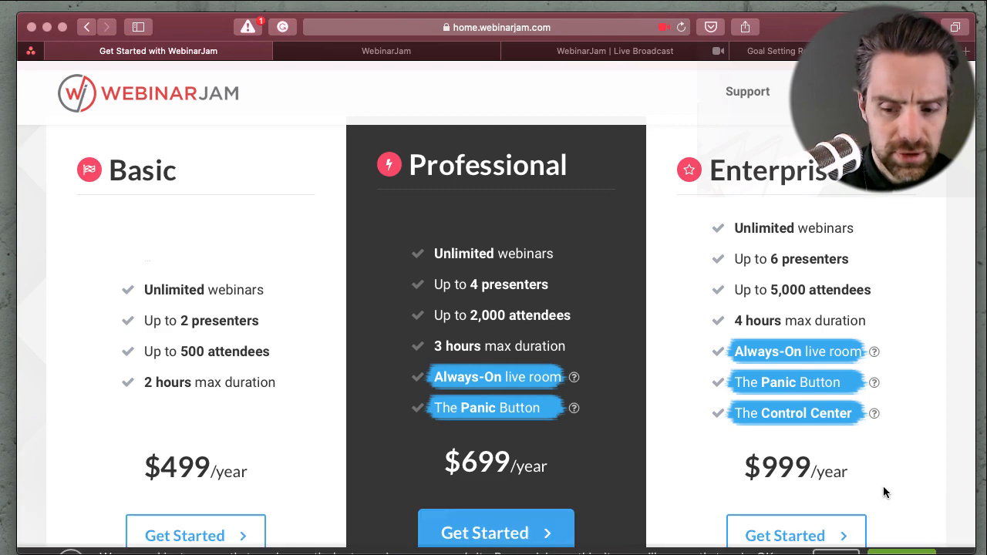
pyautogui.scroll(-1, 859, 442)
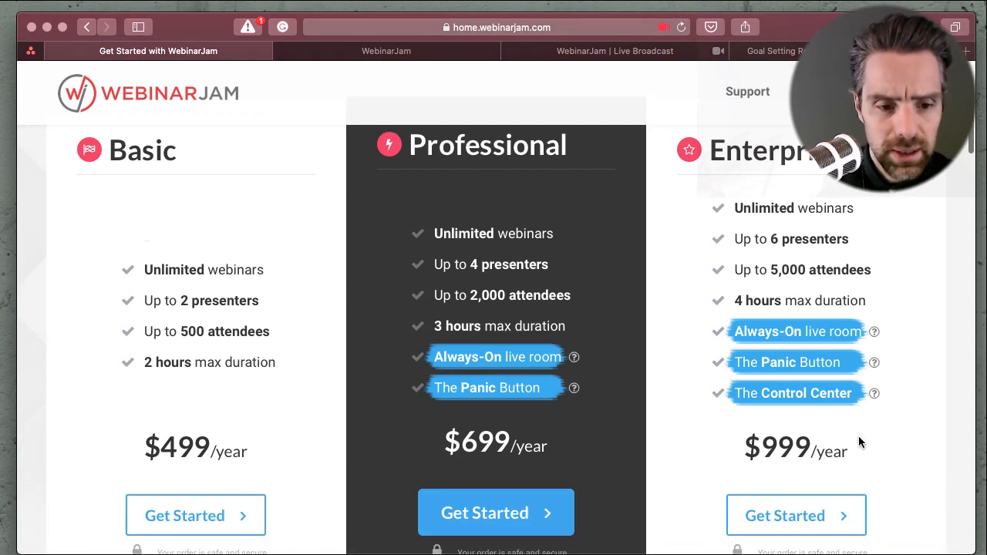
pyautogui.scroll(1, 860, 442)
pyautogui.scroll(-2, 859, 436)
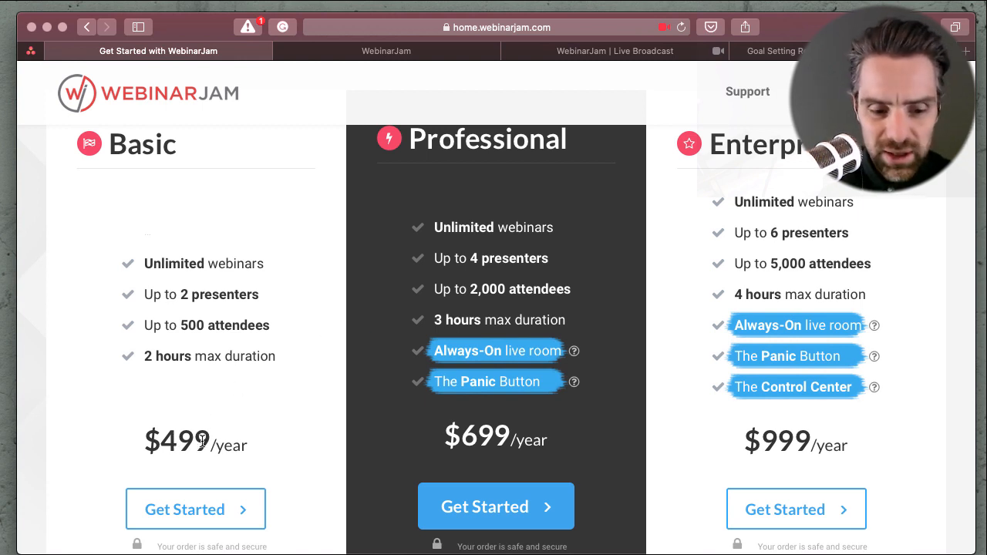
pyautogui.scroll(-5, 202, 441)
pyautogui.scroll(5, 202, 441)
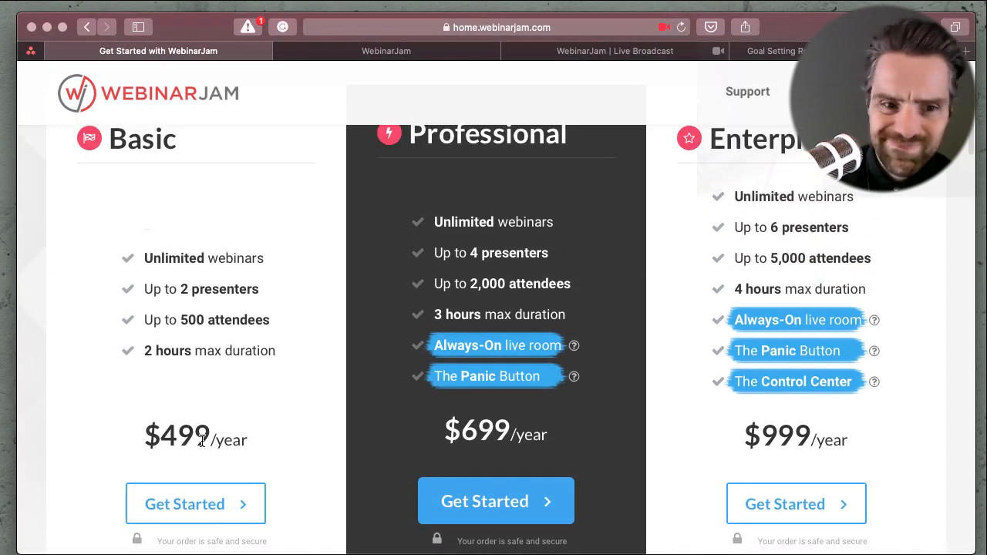
pyautogui.scroll(2, 202, 441)
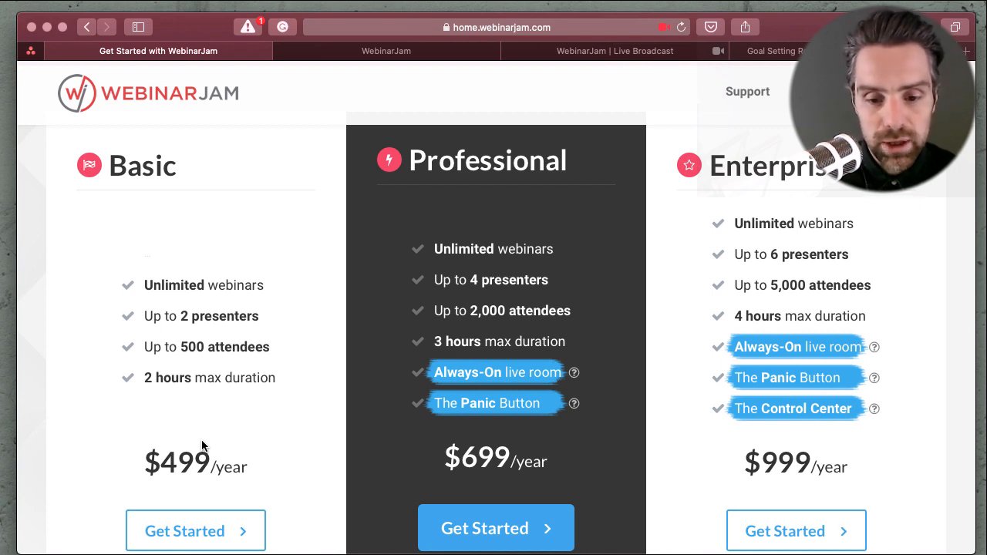
pyautogui.scroll(-1, 104, 501)
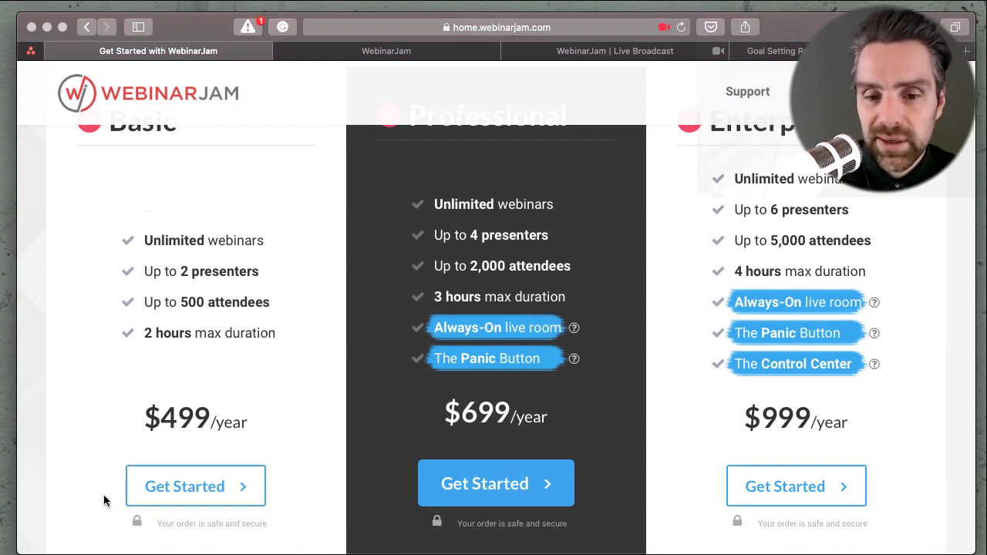
pyautogui.scroll(1, 104, 502)
pyautogui.scroll(3, 104, 501)
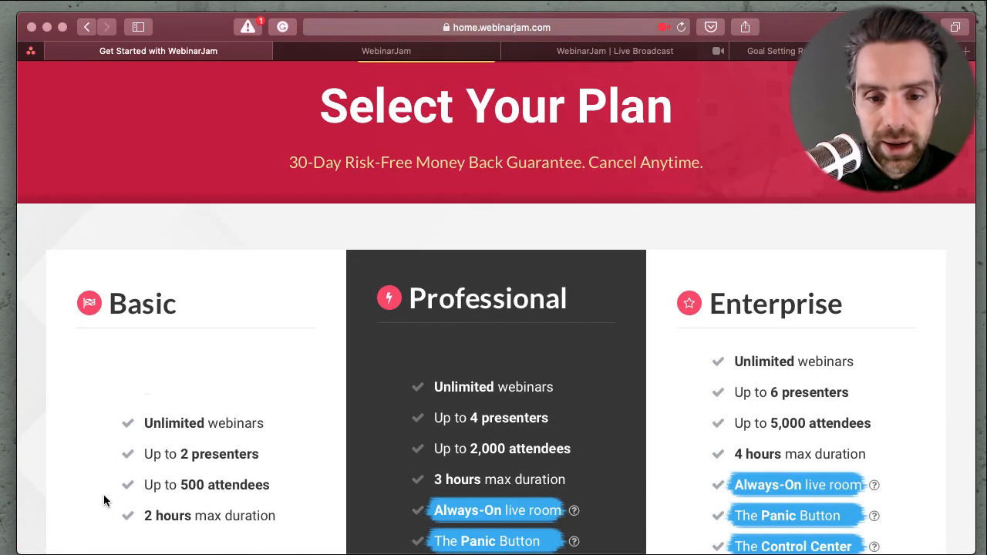
pyautogui.scroll(-3, 105, 502)
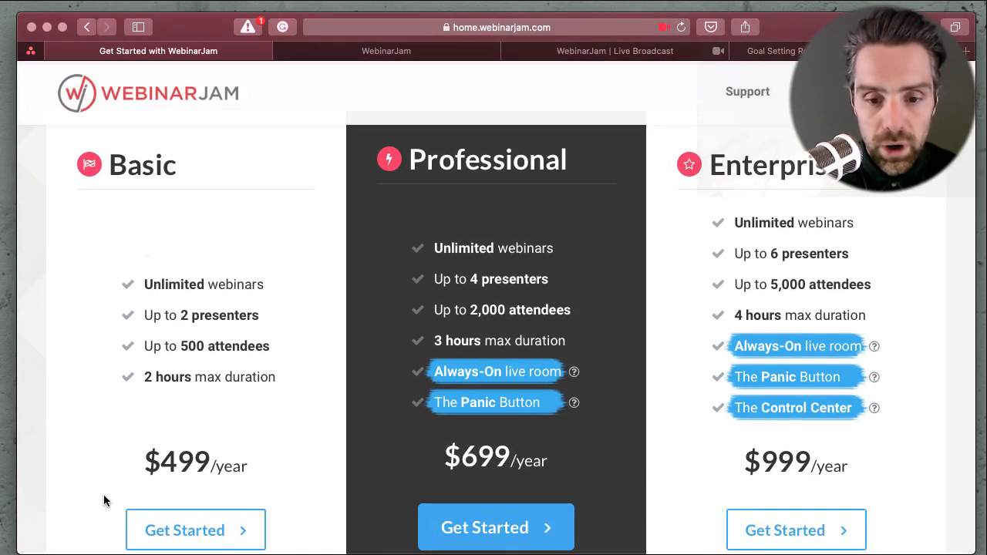
pyautogui.scroll(-1, 164, 330)
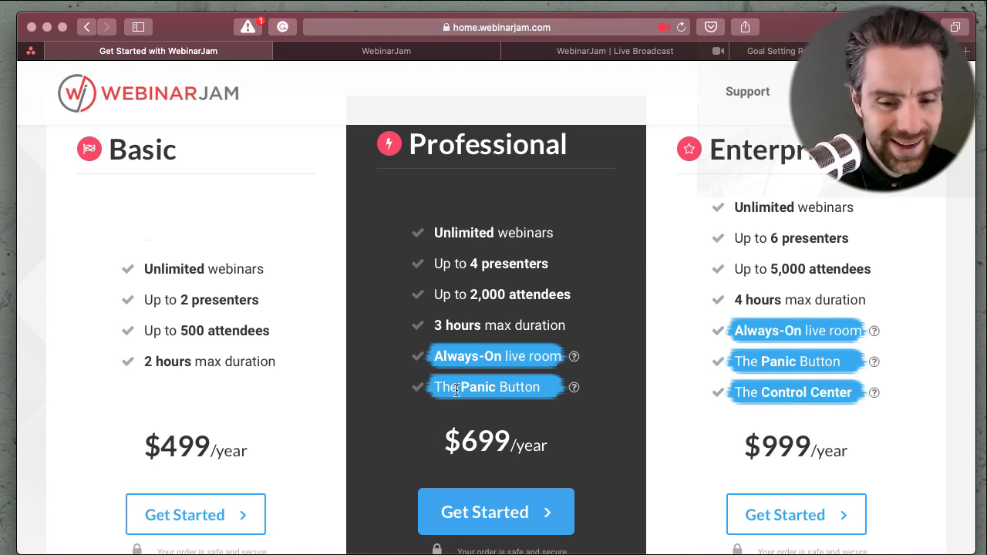
# View the explanation of the Professional plan's Always-On live room, close it and return to the plan comparison.
pyautogui.click(573, 356)
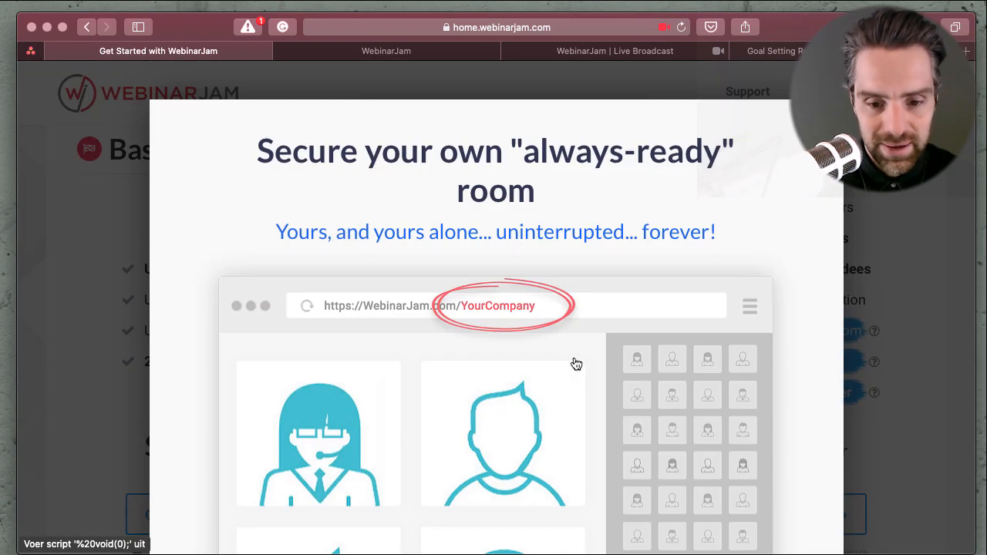
pyautogui.scroll(-2, 575, 363)
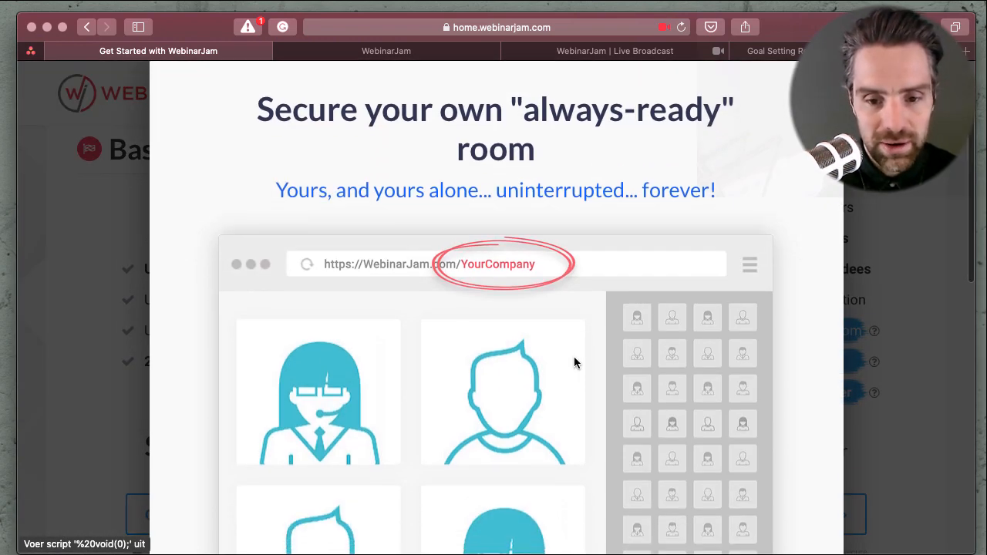
pyautogui.scroll(2, 508, 284)
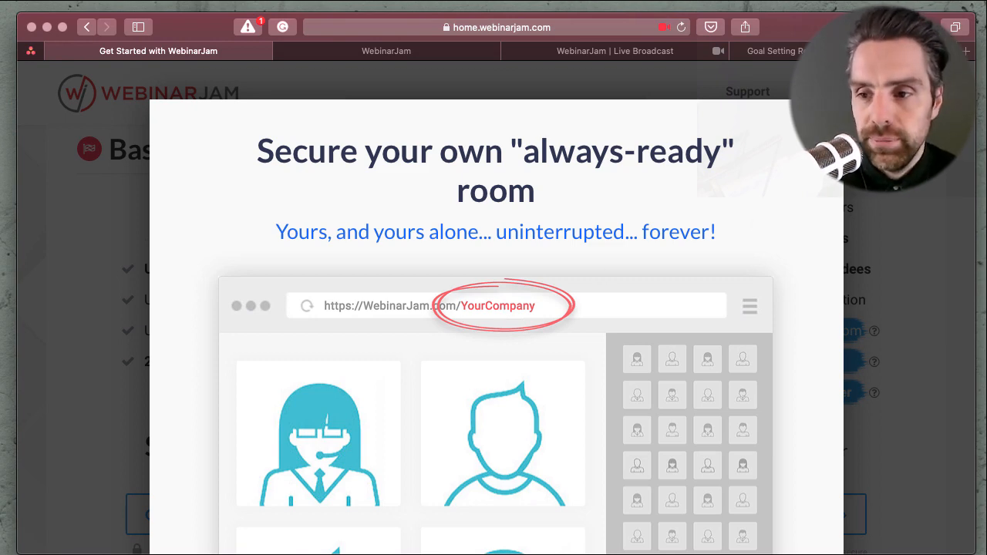
pyautogui.press('Escape')
pyautogui.scroll(1, 387, 331)
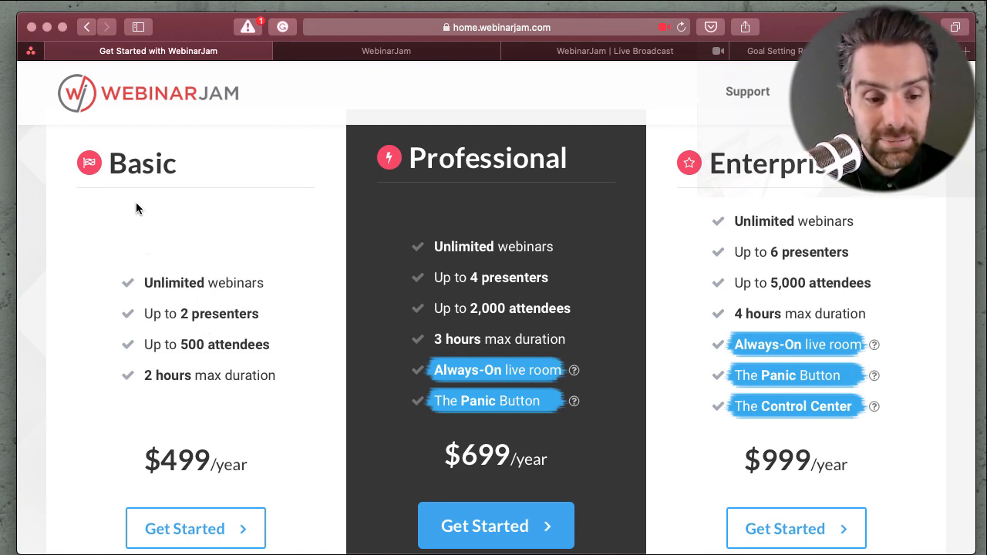
# Browse the features included with every WebinarJam plan and decline the 14-day $1 trial offer.
pyautogui.scroll(-10, 136, 209)
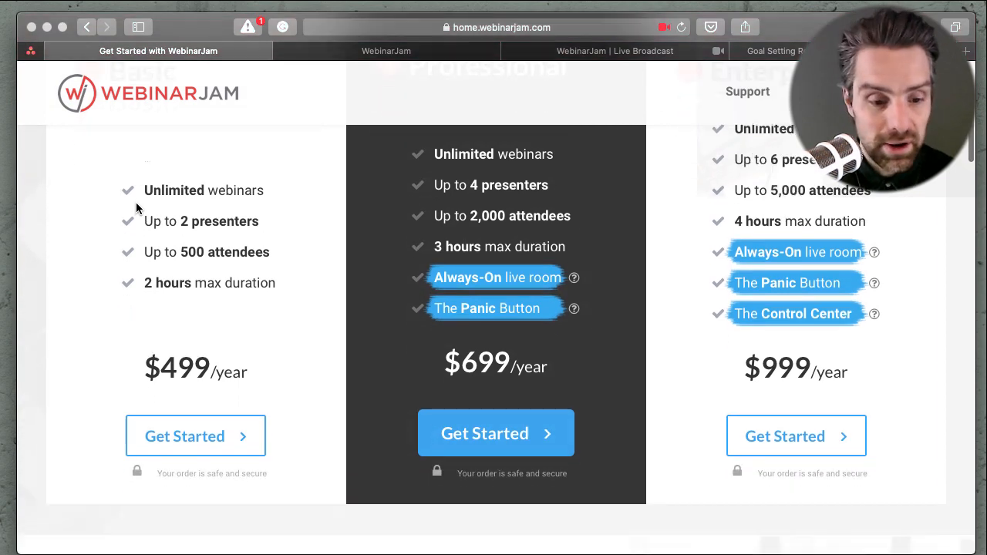
pyautogui.scroll(-3, 136, 209)
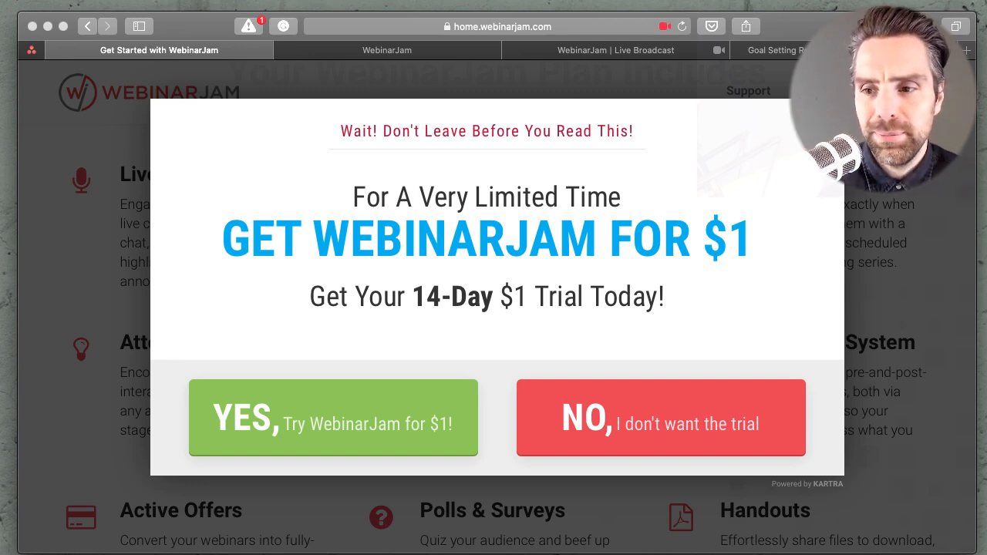
pyautogui.click(668, 418)
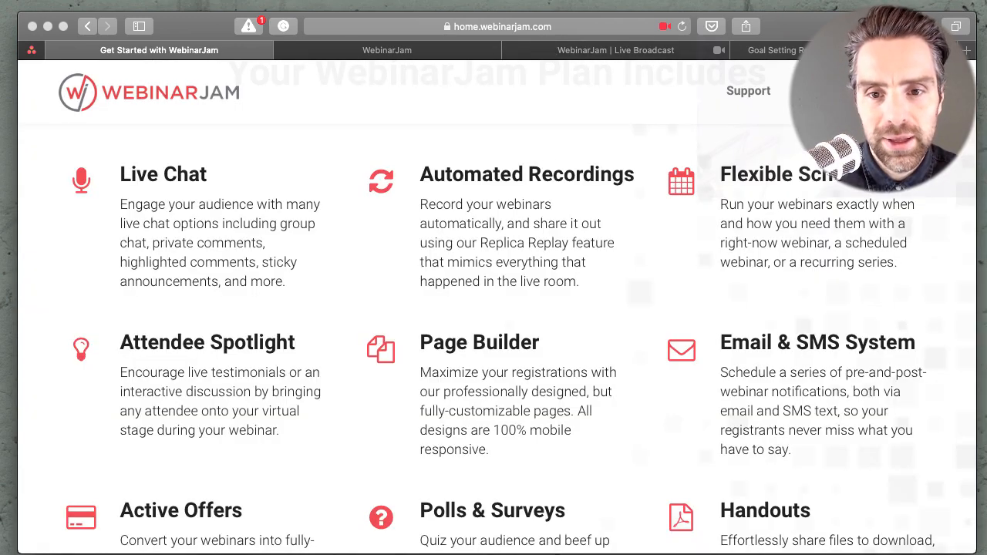